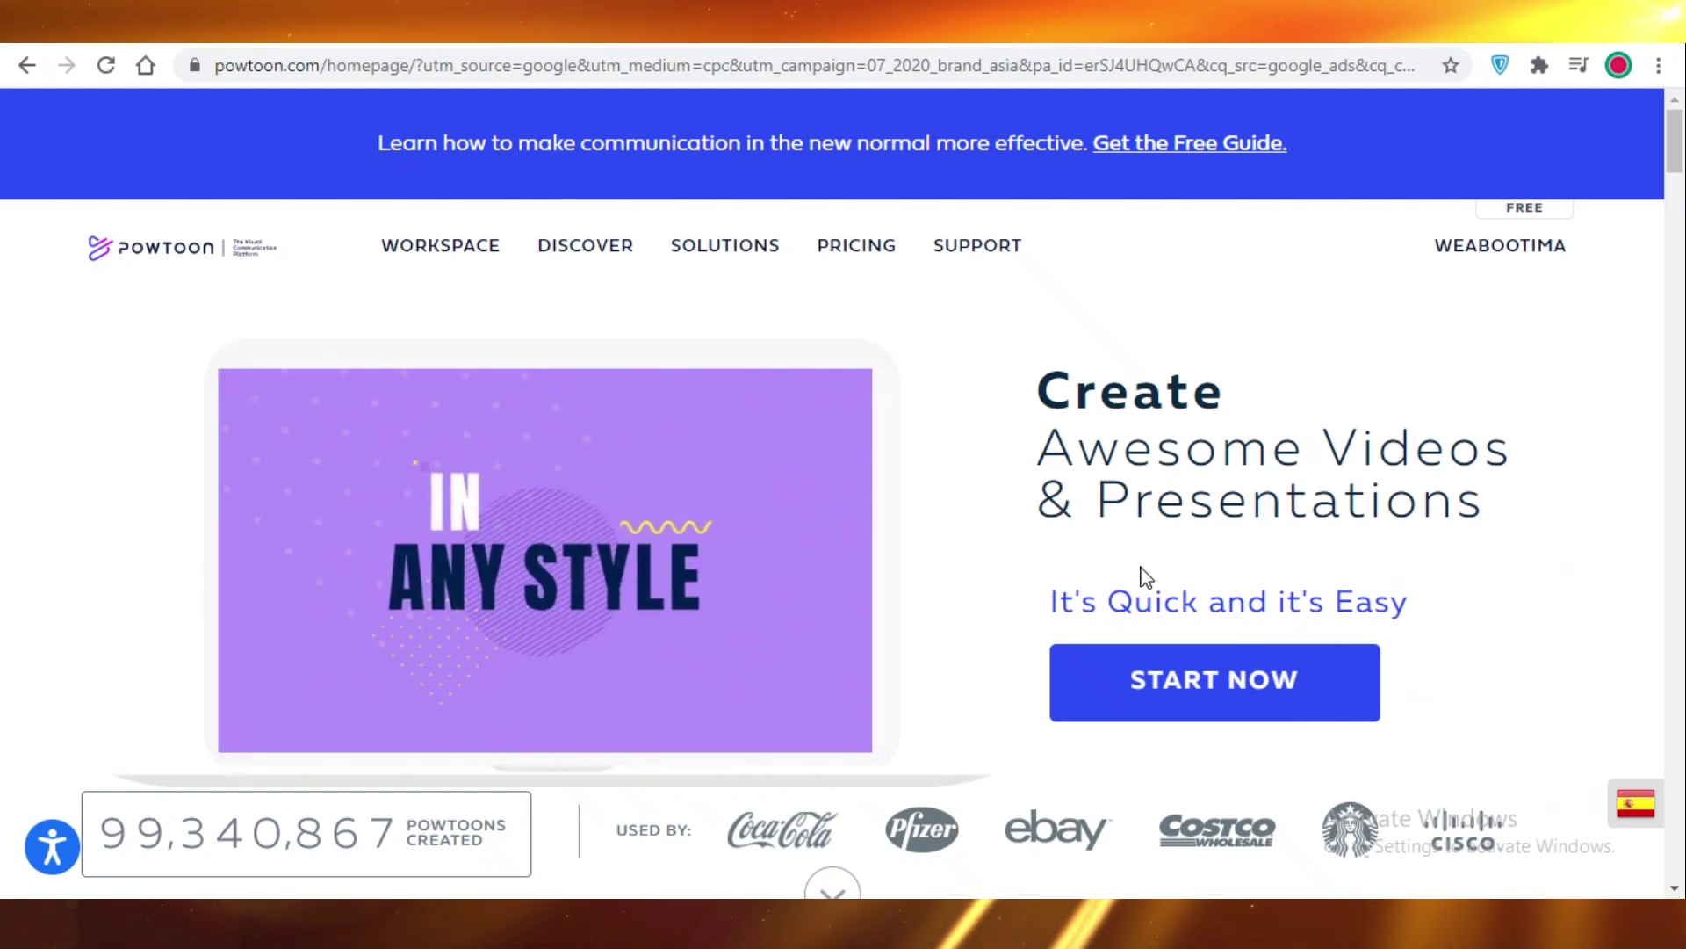
Scroll down and back up the powtoon.com homepage.
scroll(876, 677, "down", 1)
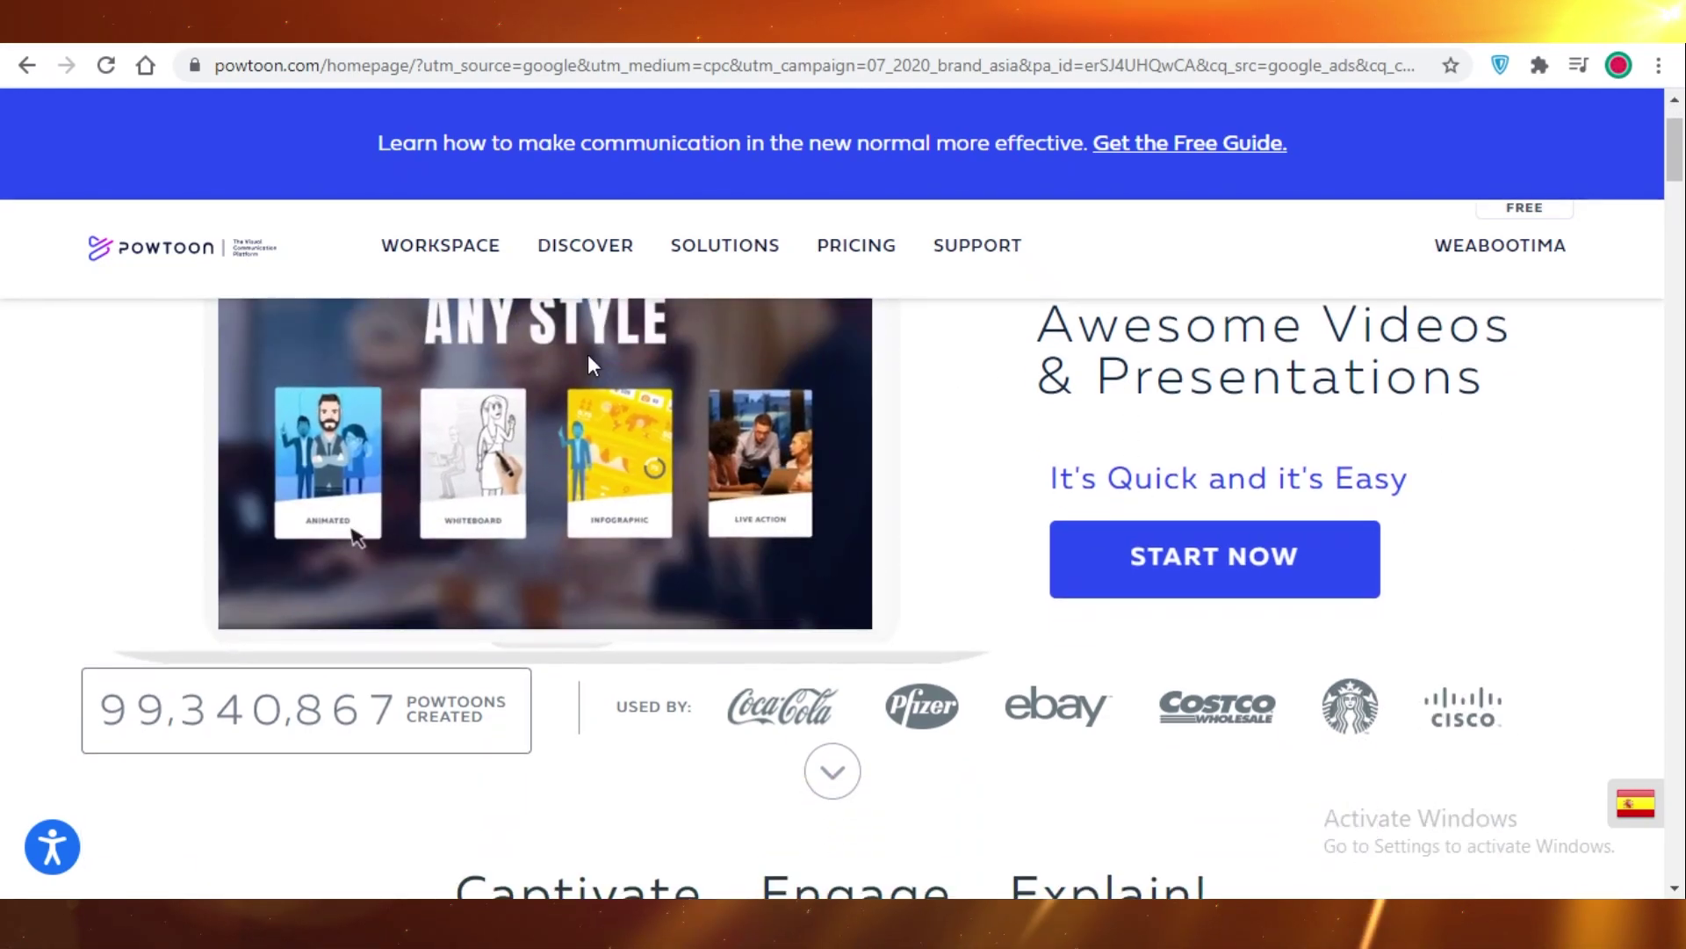
scroll(941, 771, "up", 1)
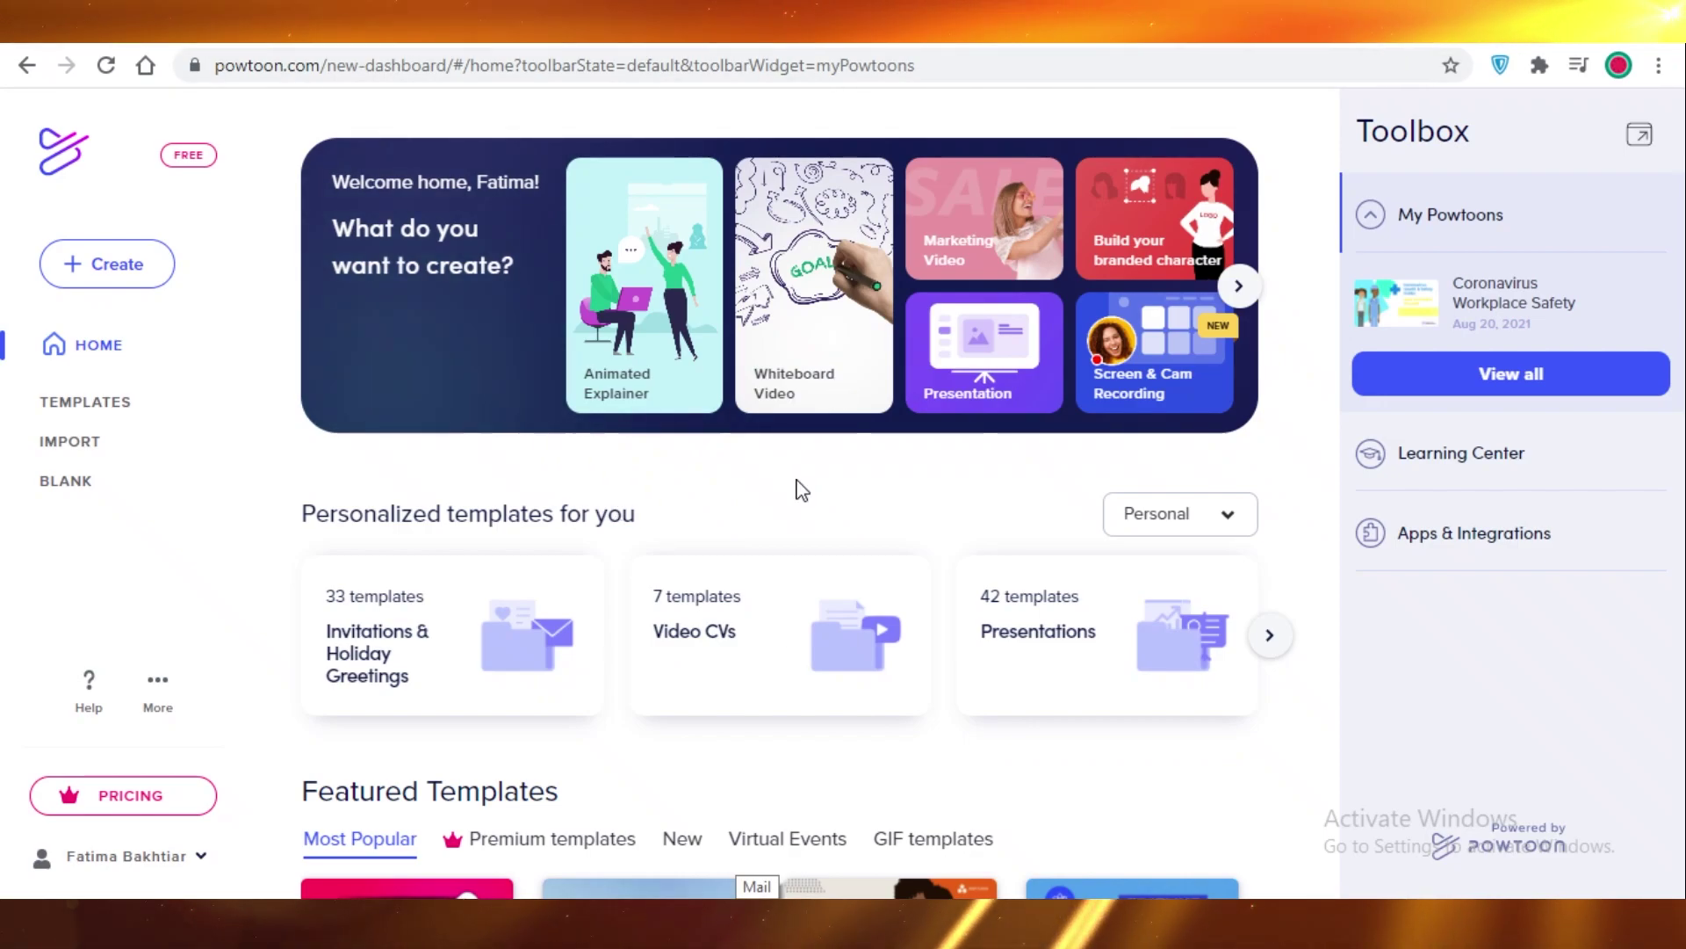
scroll(802, 490, "down", 2)
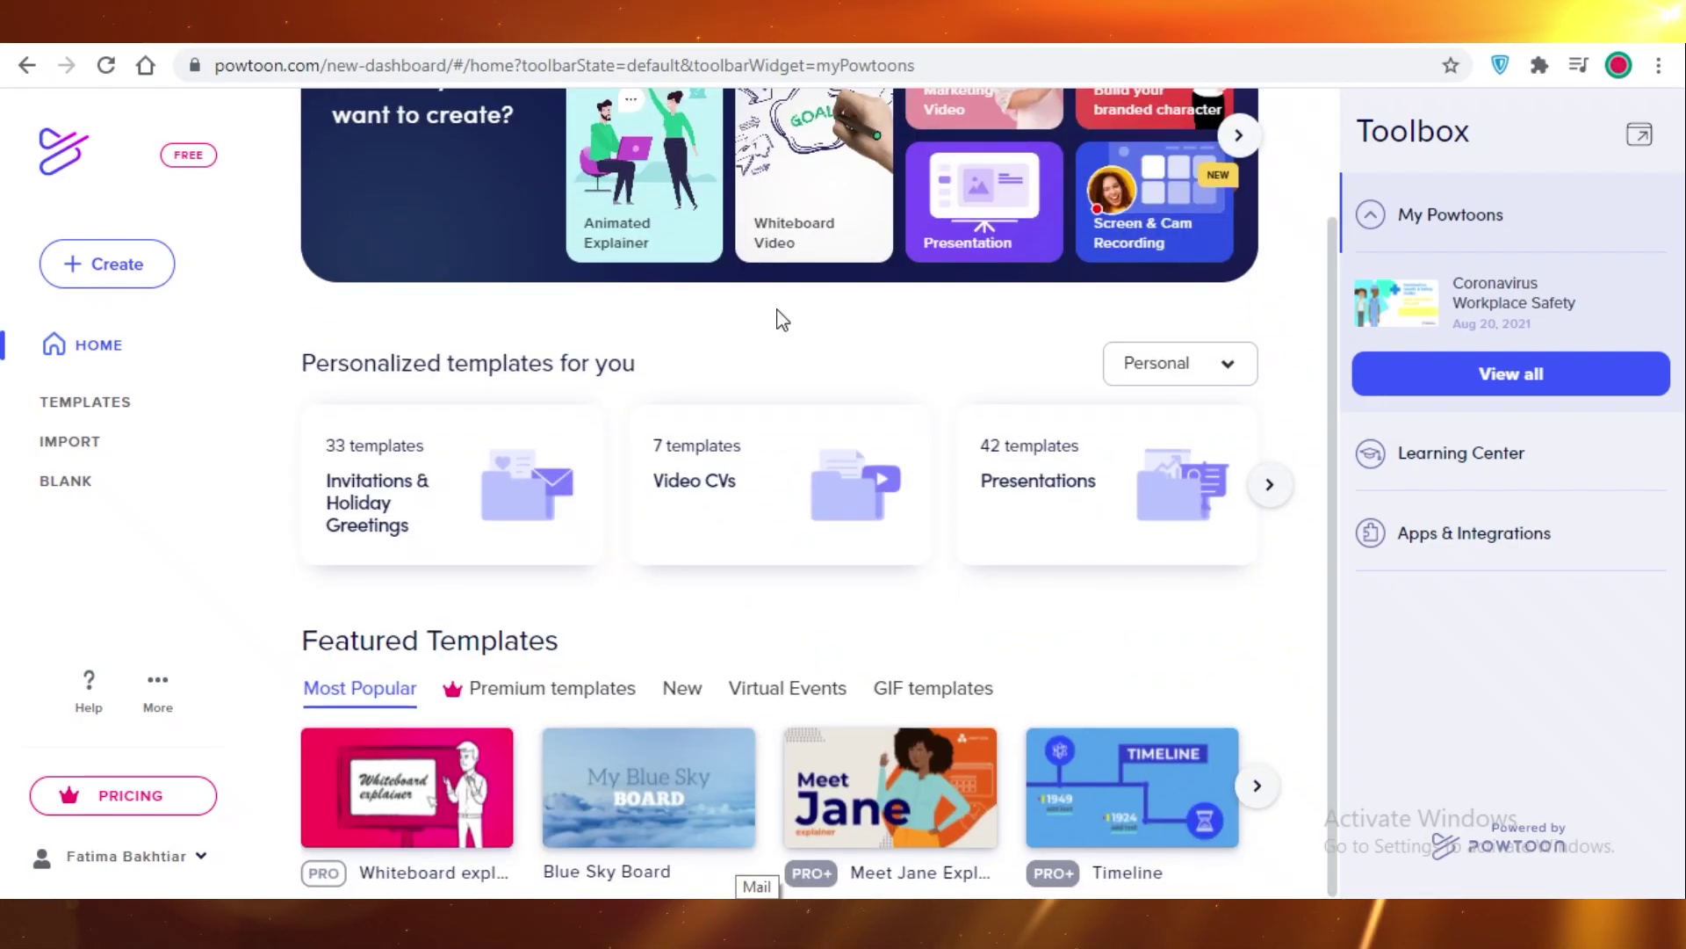
scroll(546, 330, "up", 2)
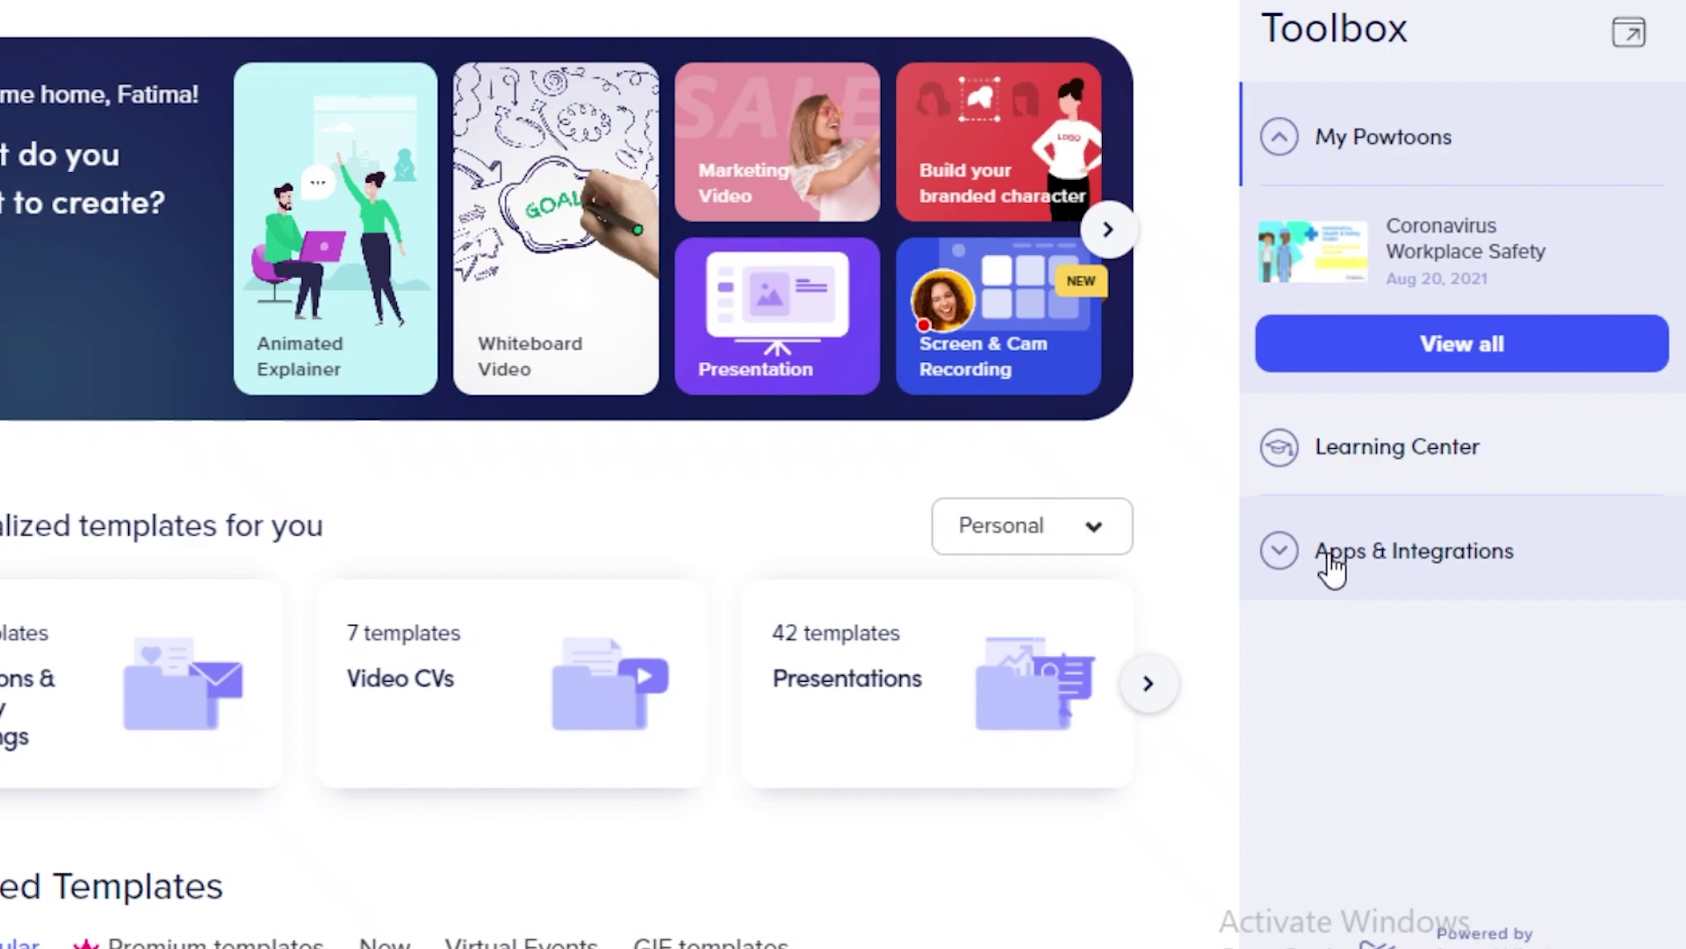
scroll(615, 600, "down", 2)
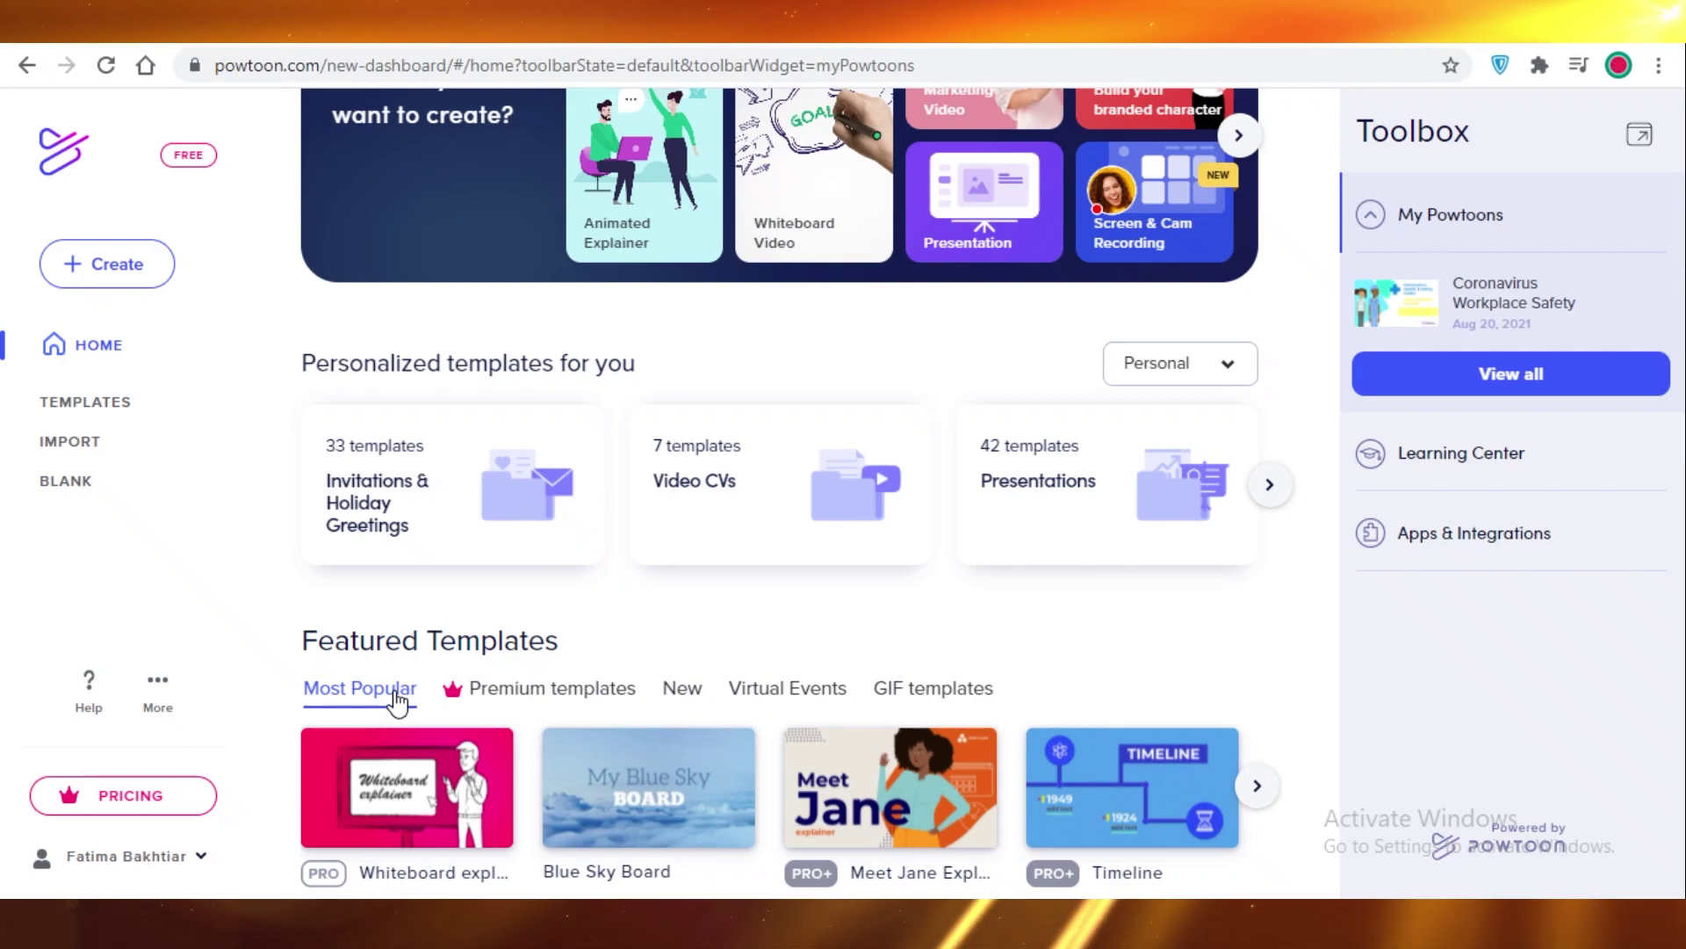
Browse the Animated Explainer, then Presentation, then Infographics template lists.
left_click(103, 268)
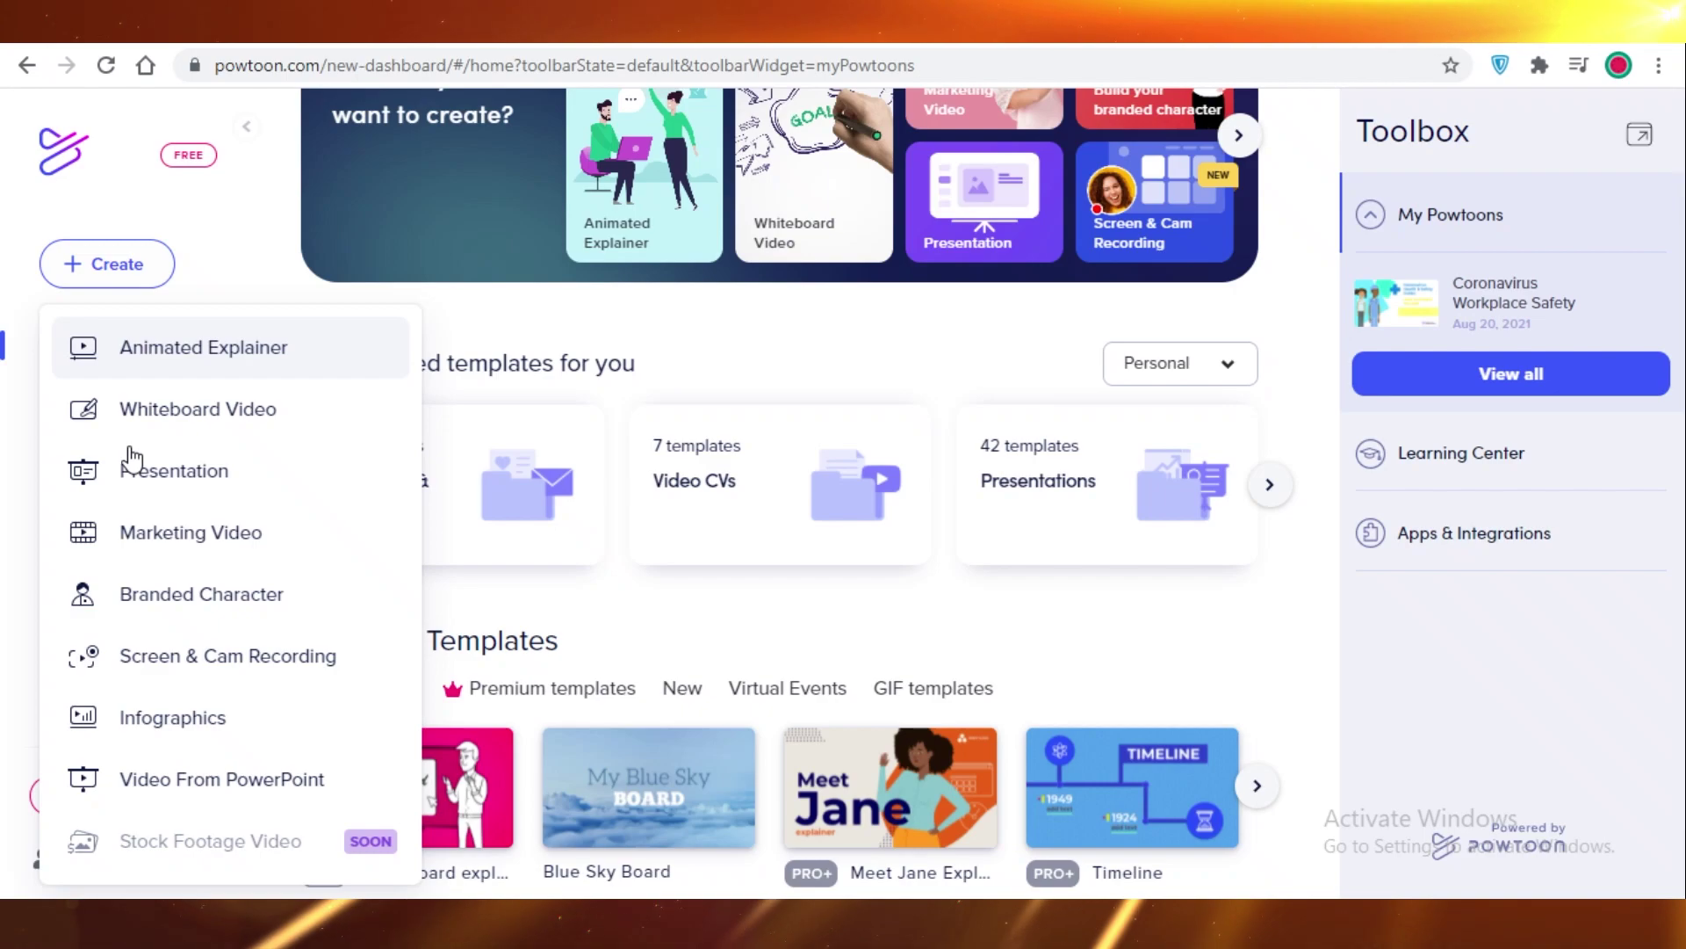
left_click(211, 351)
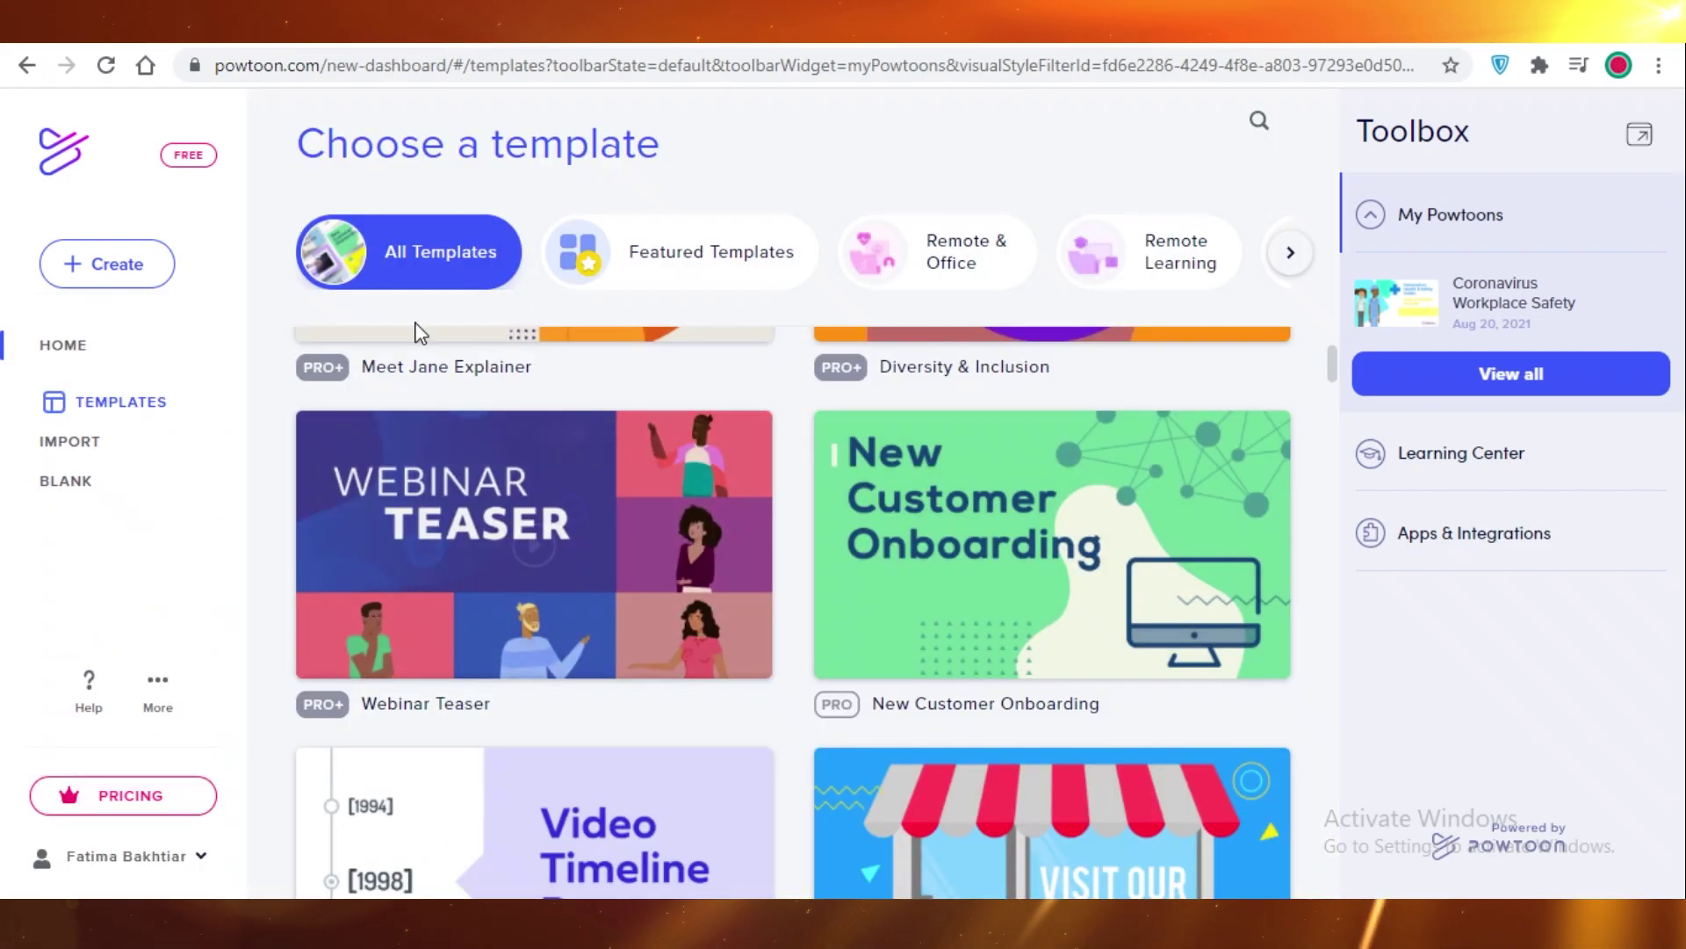
scroll(1078, 471, "down", 5)
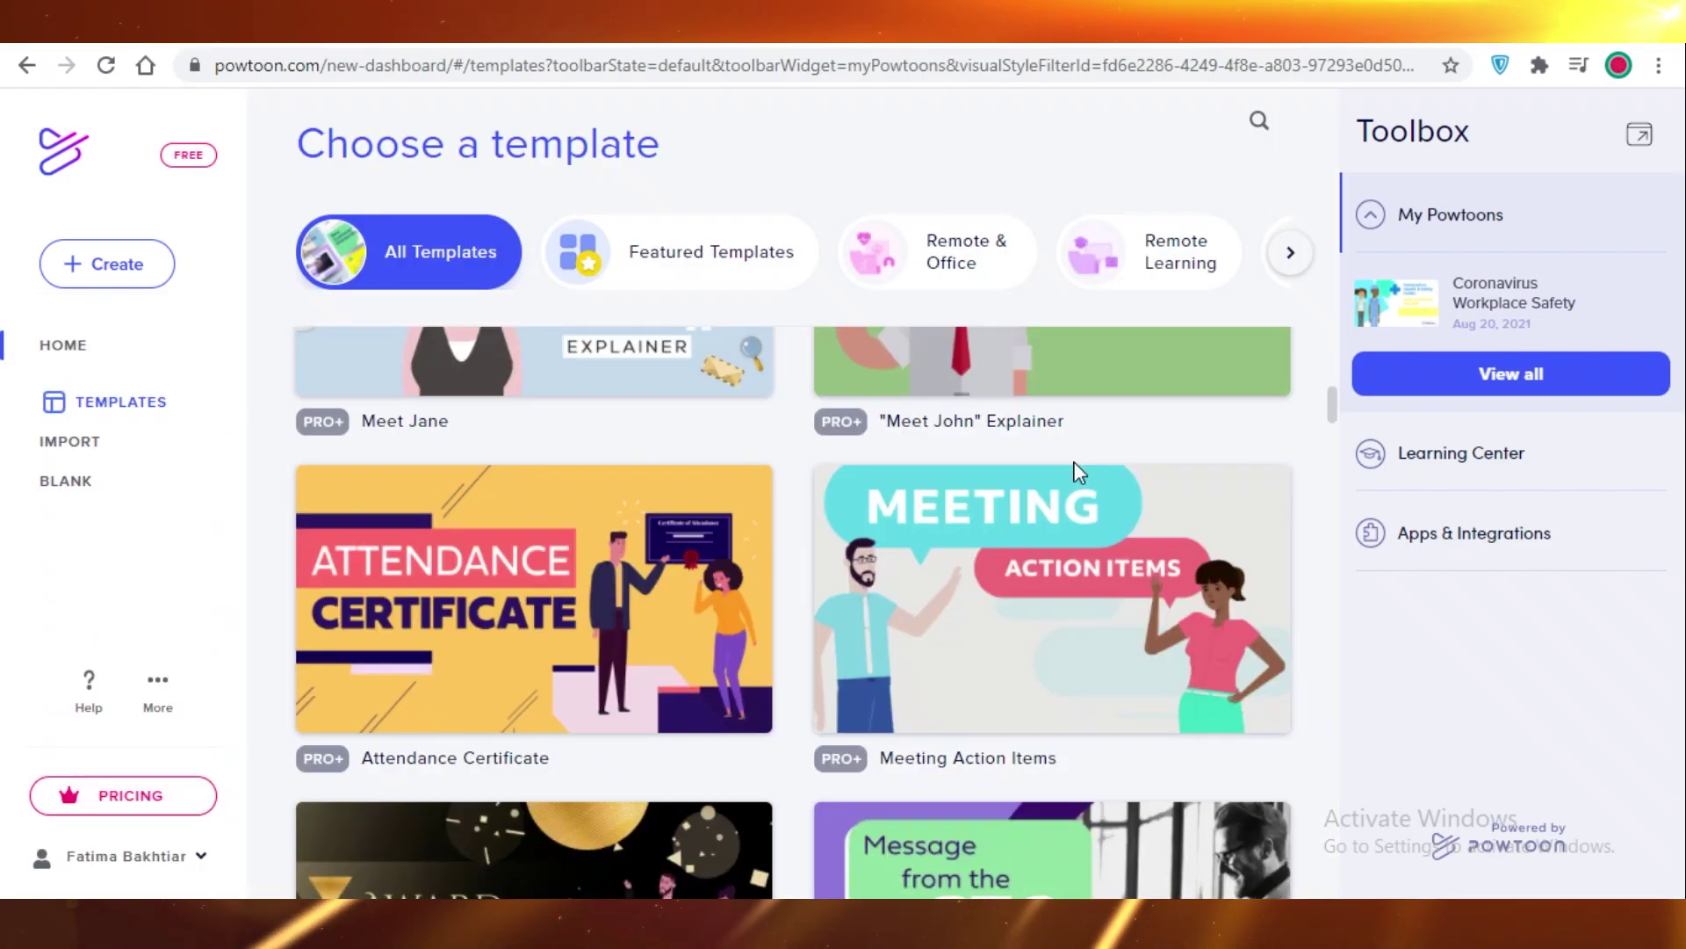
scroll(1079, 472, "down", 2)
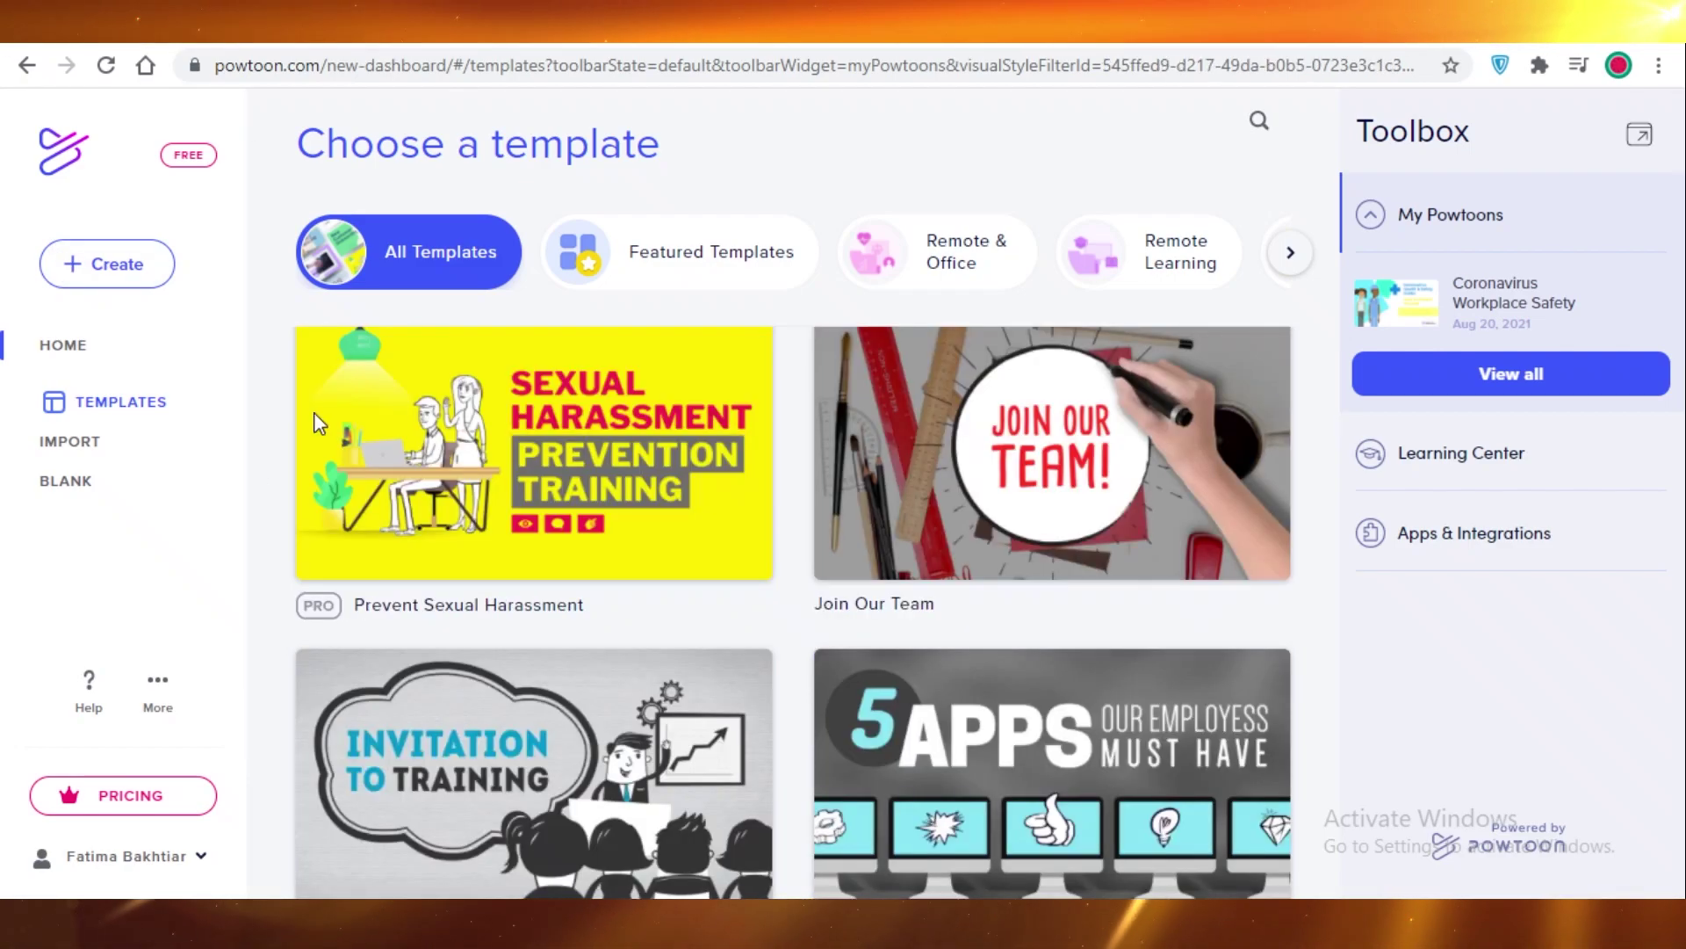
scroll(988, 821, "down", 8)
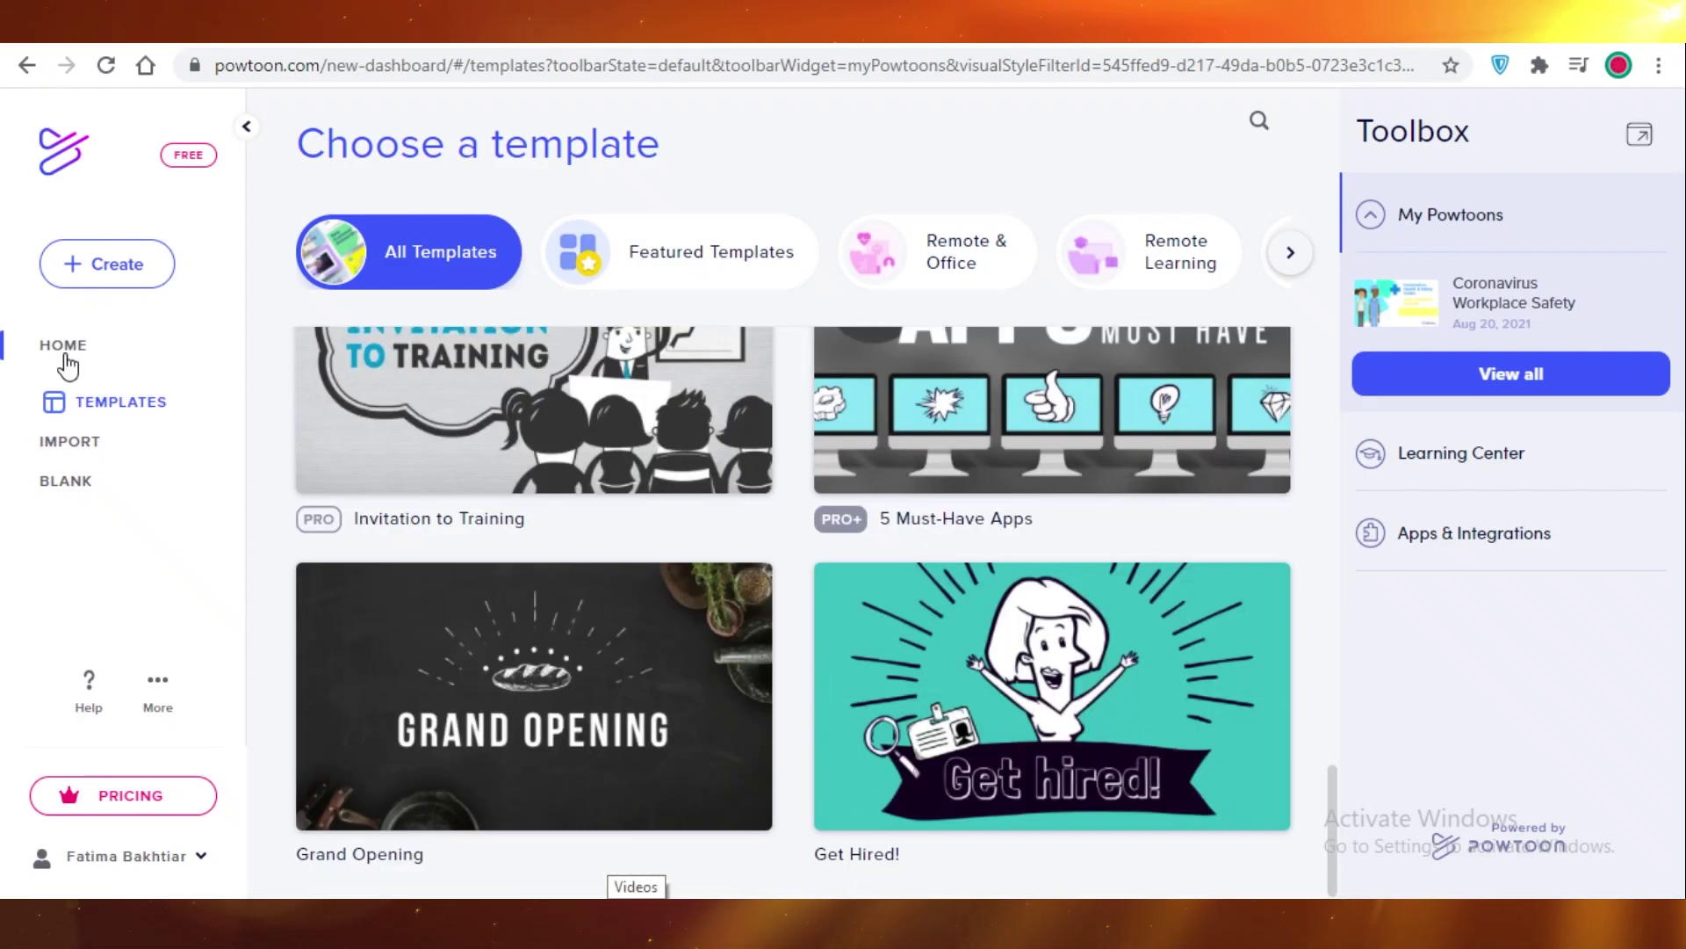
left_click(107, 263)
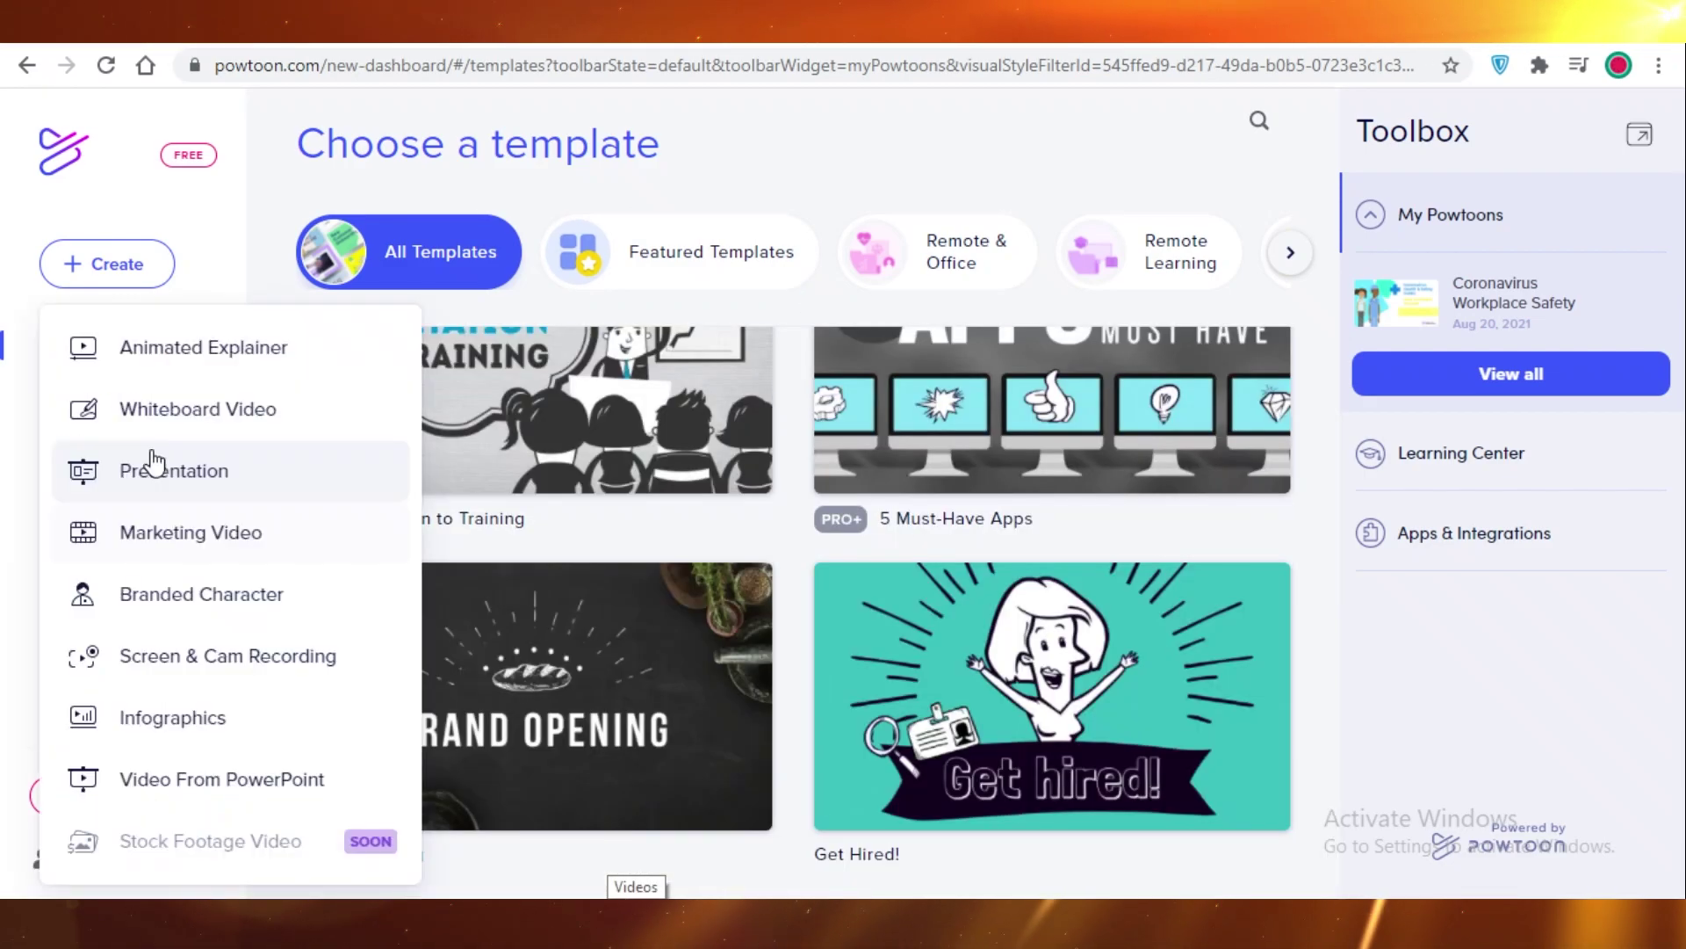
left_click(154, 463)
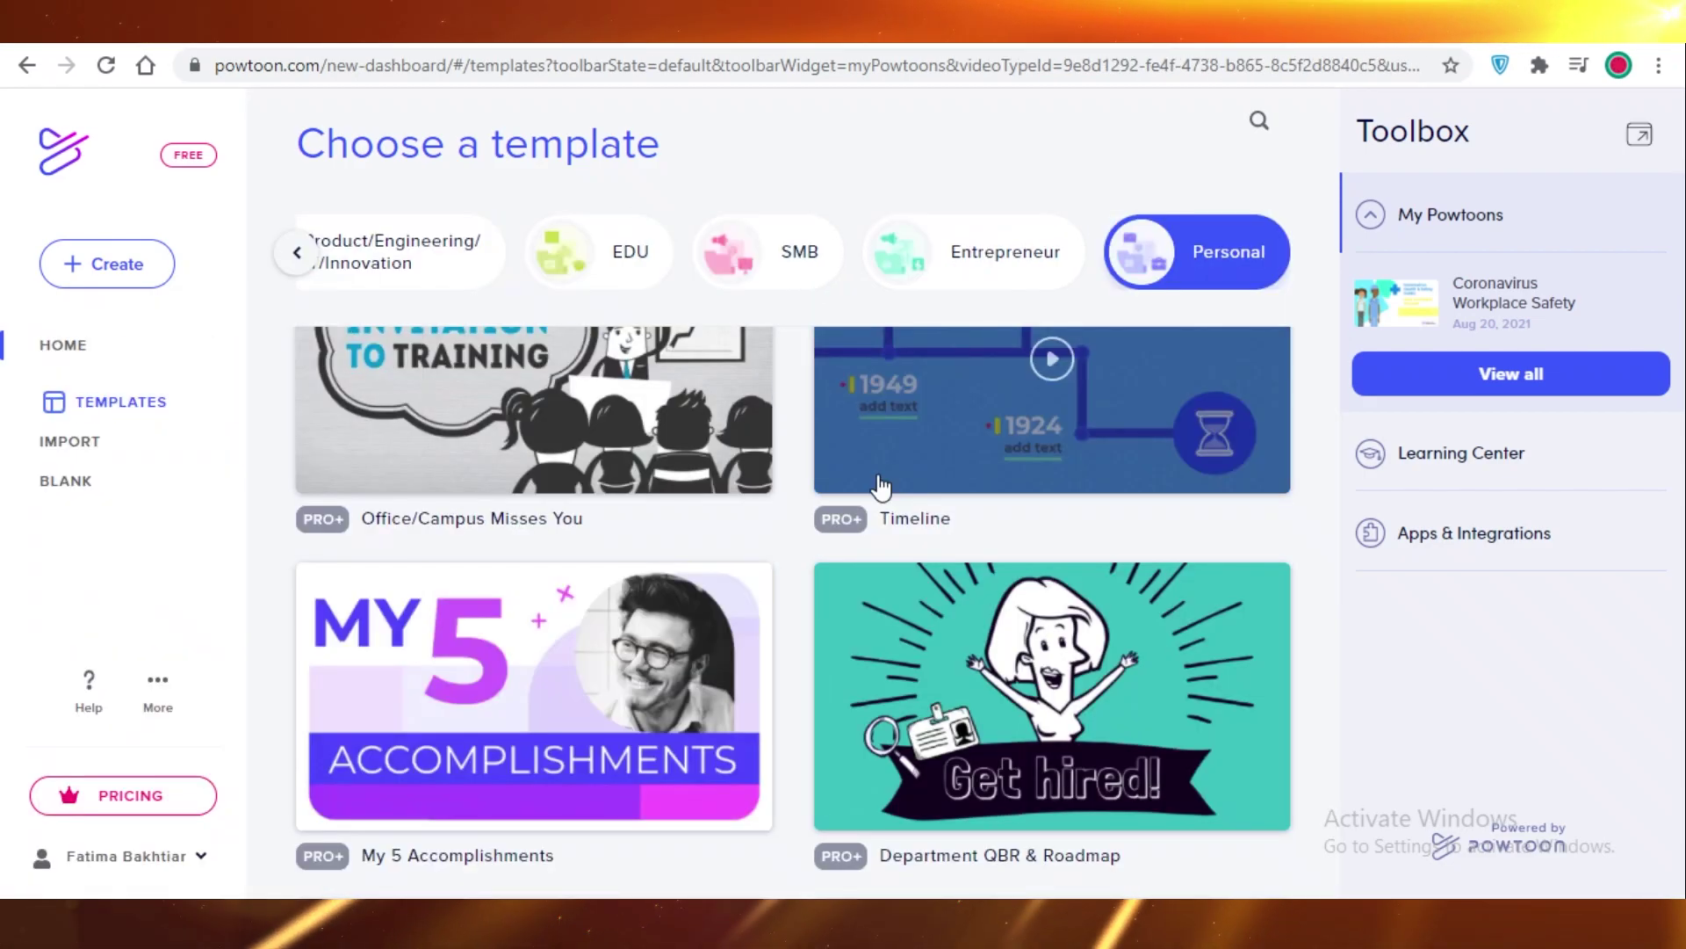
scroll(876, 481, "up", 10)
left_click(98, 265)
left_click(132, 714)
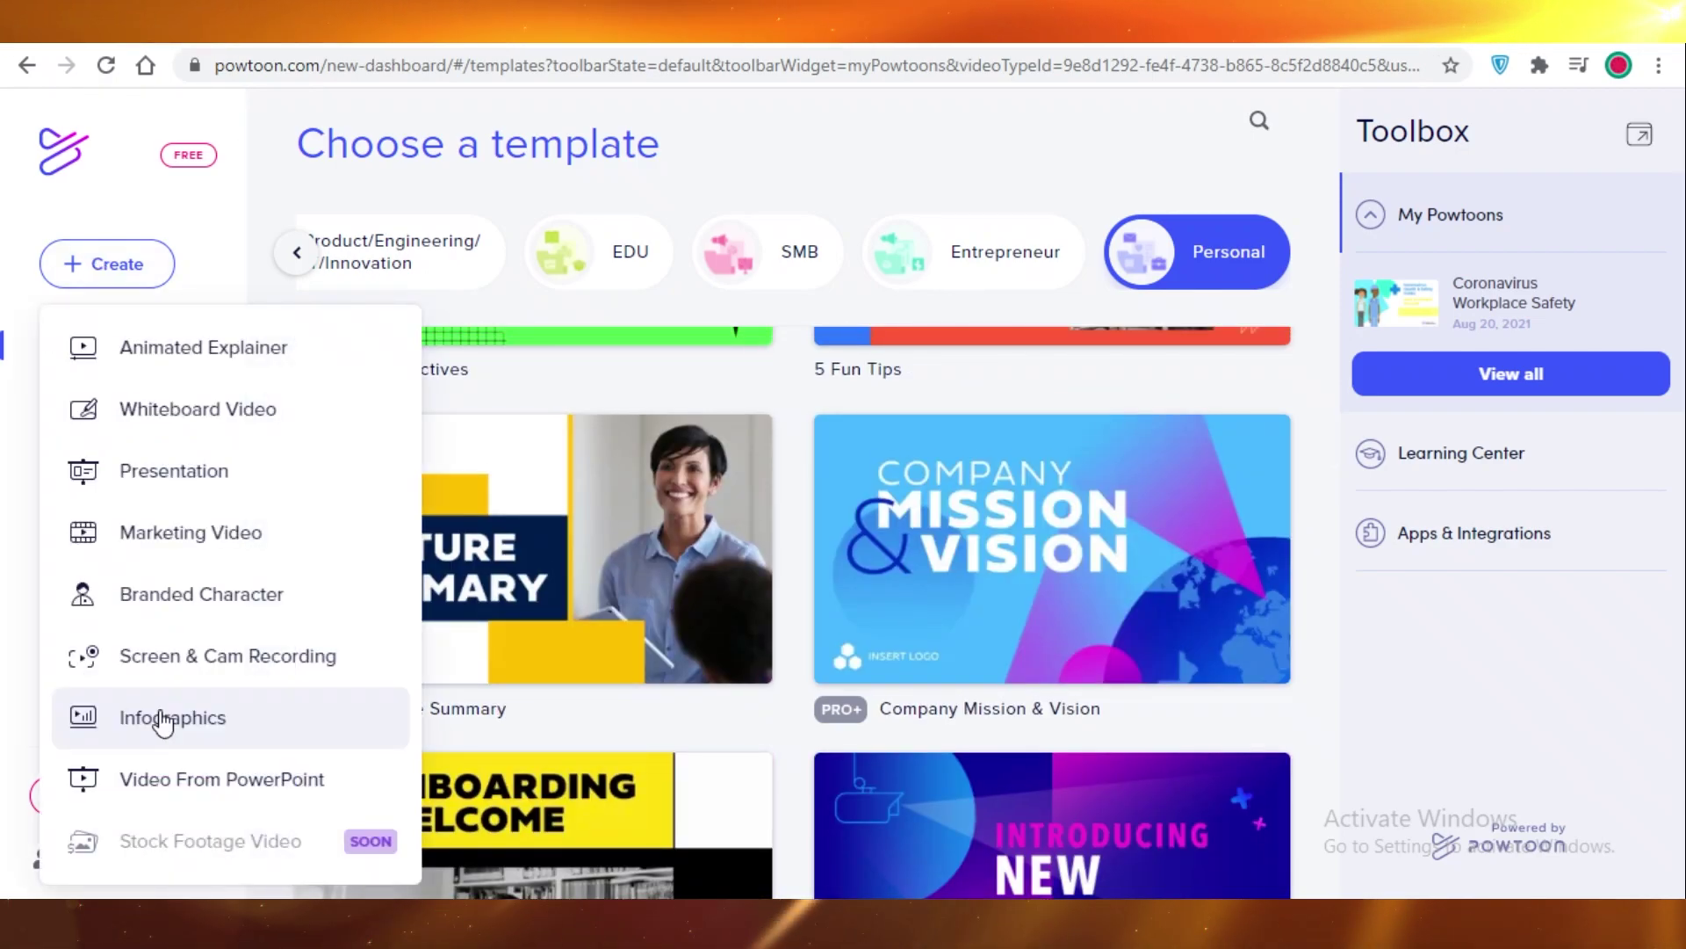
scroll(830, 723, "down", 10)
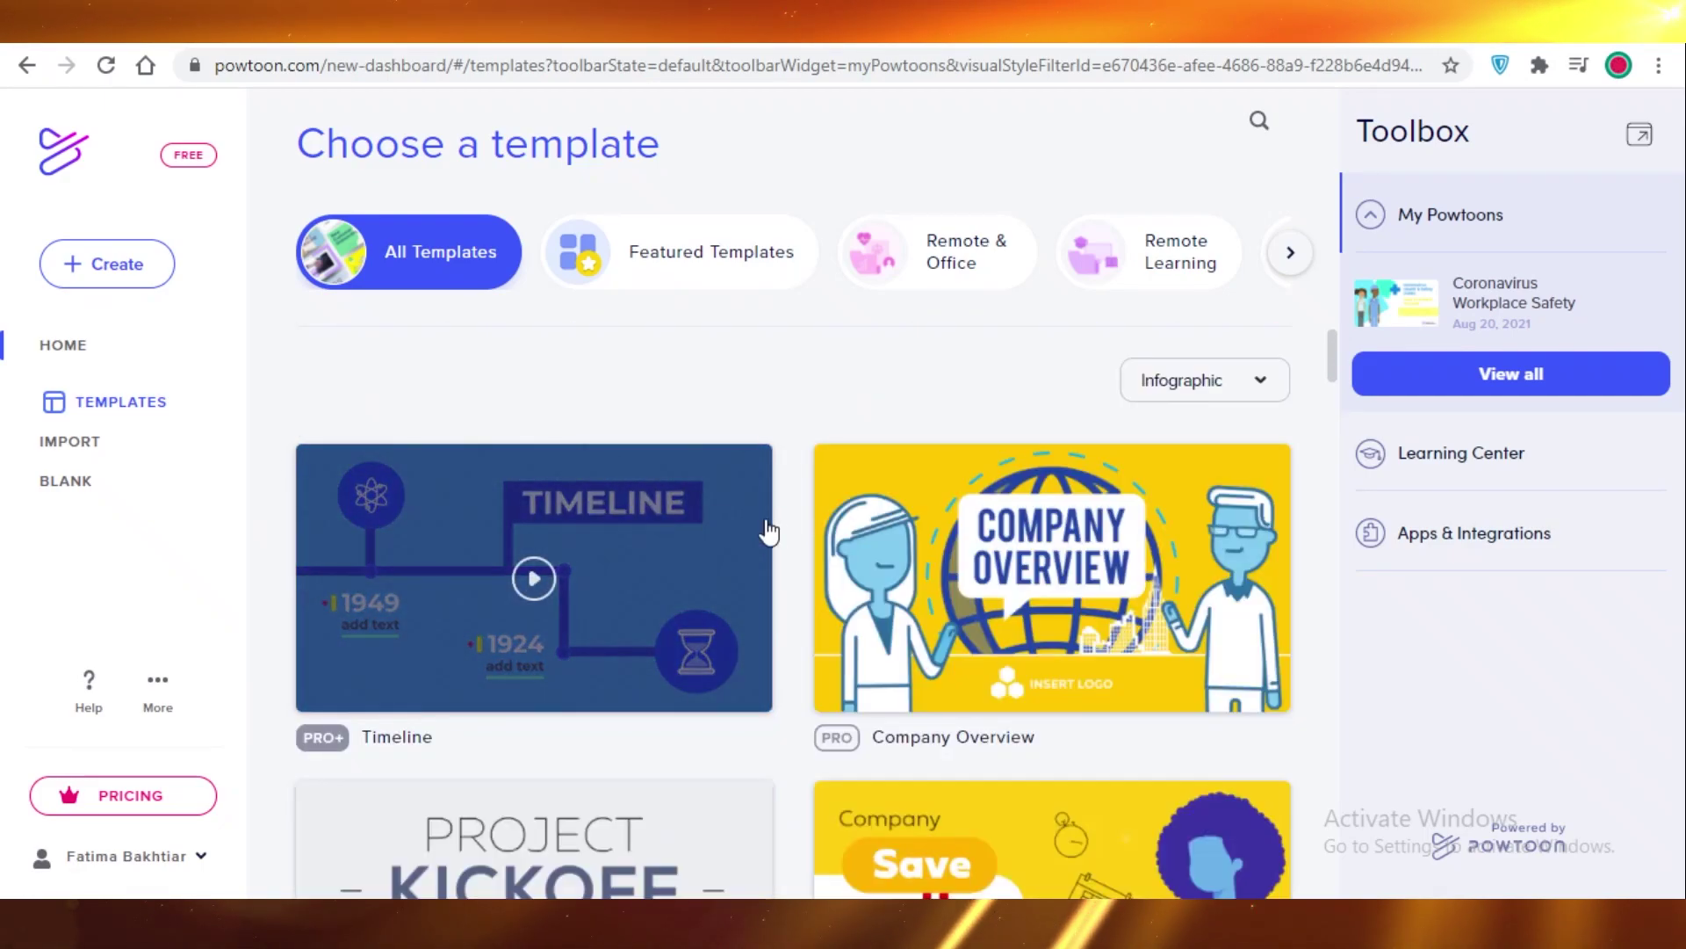
Filter the templates to the Whiteboard look, then switch back to Infographic.
left_click(1185, 376)
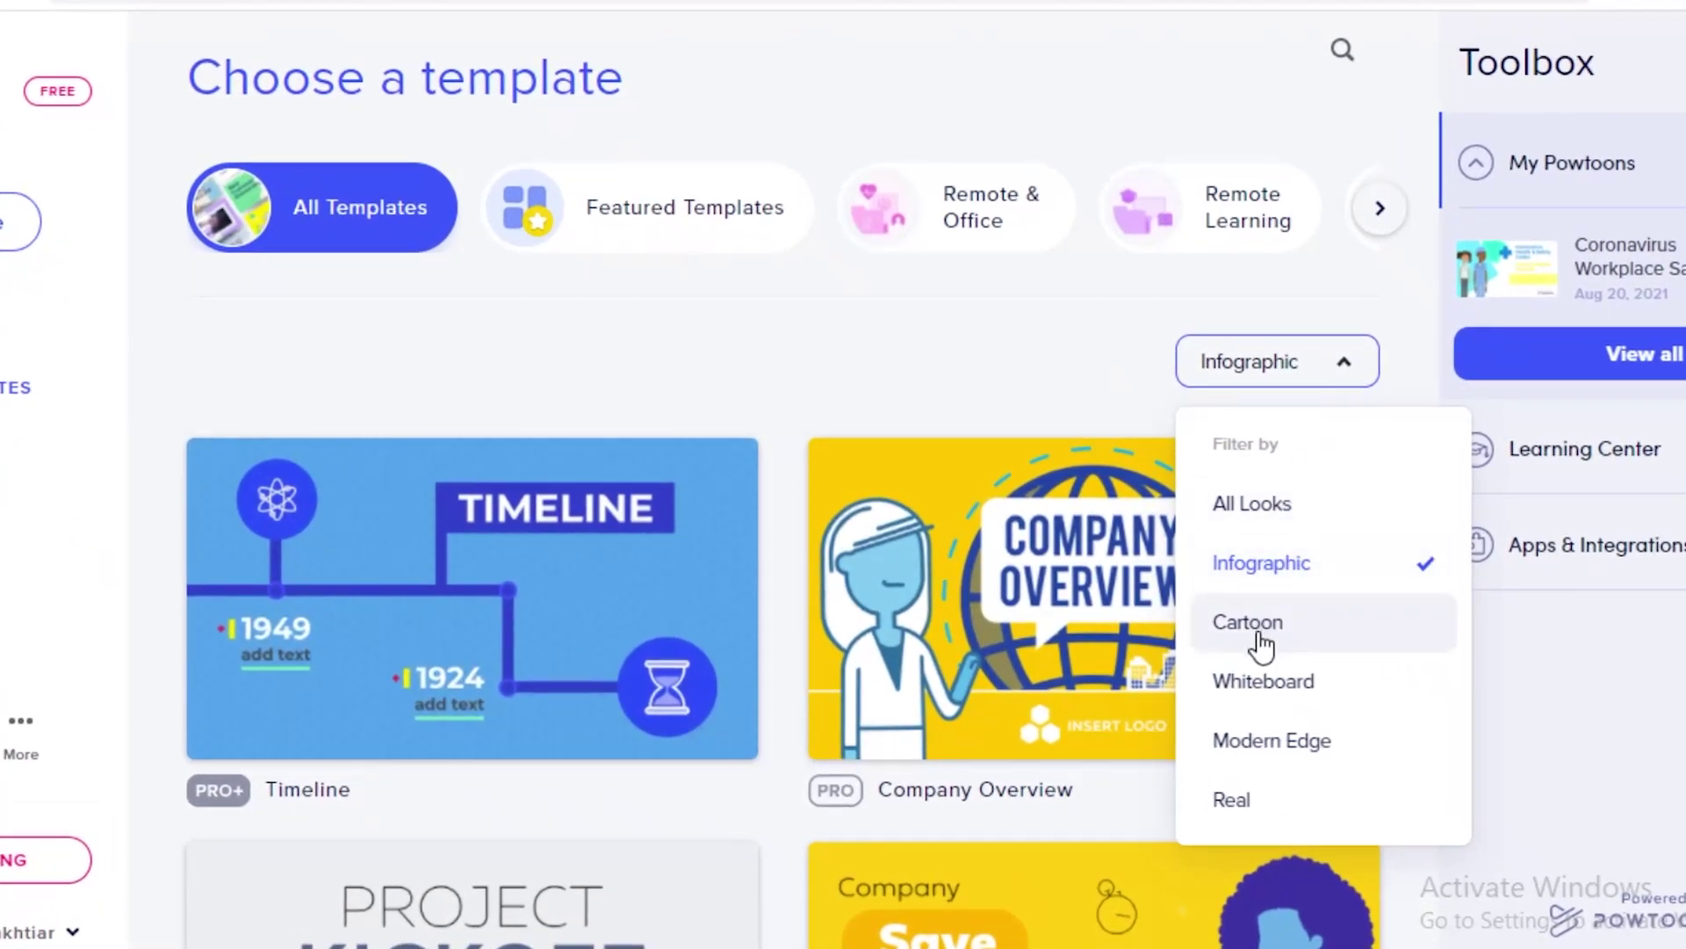
left_click(1279, 703)
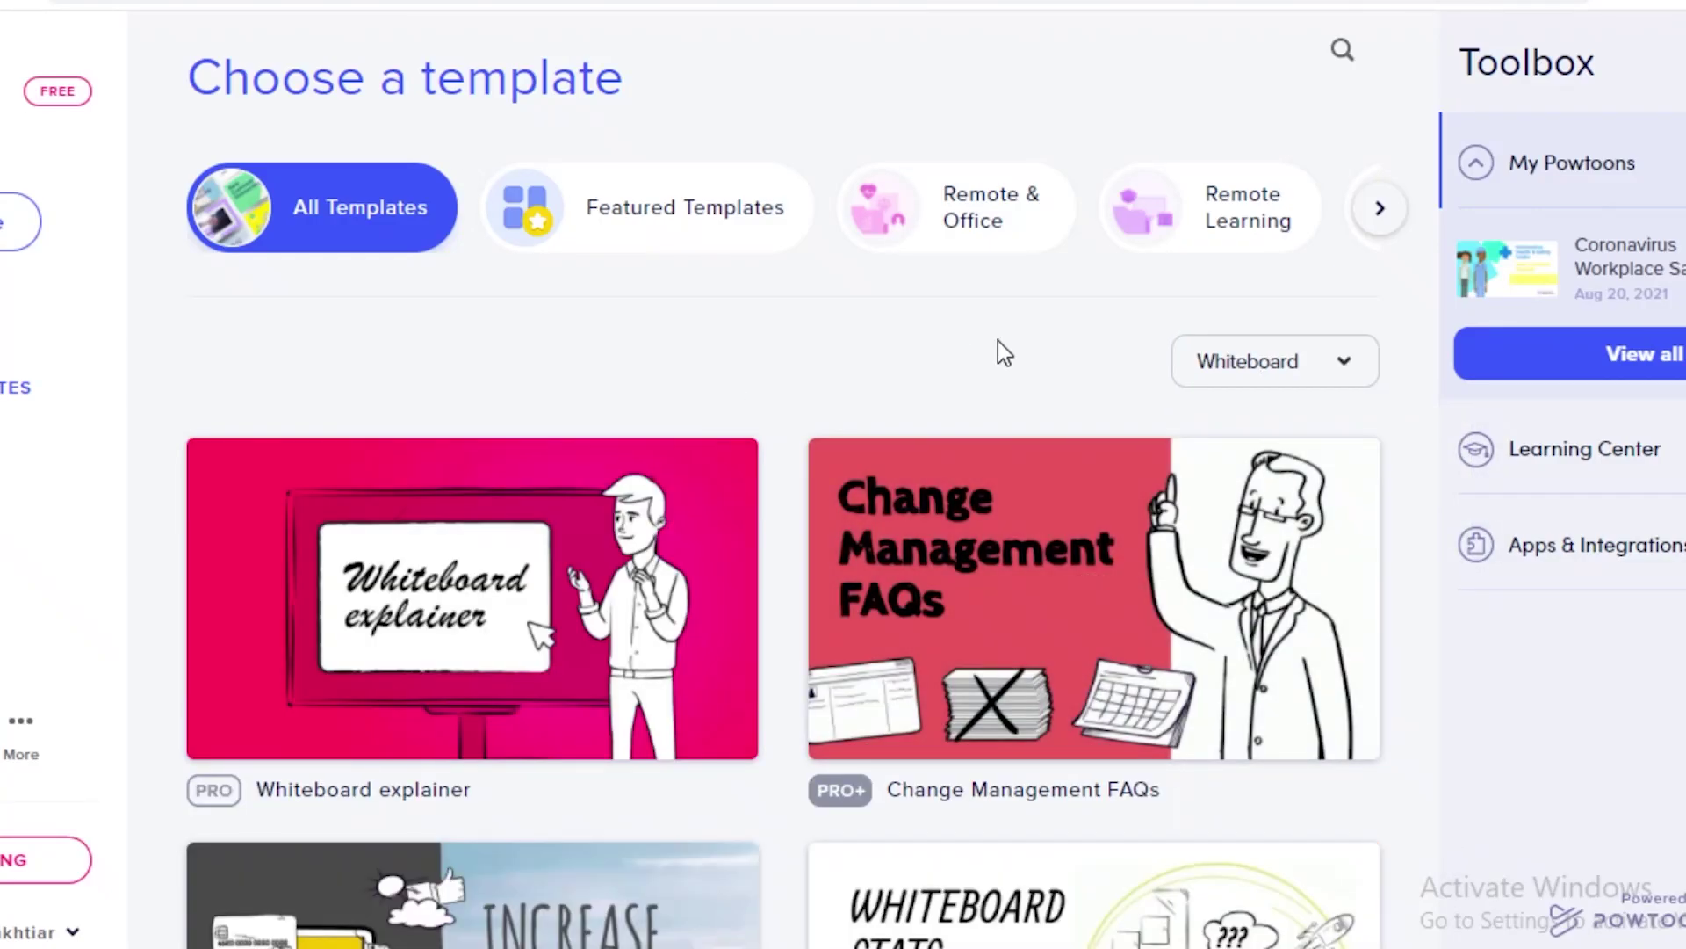
scroll(469, 286, "down", 10)
scroll(469, 286, "up", 10)
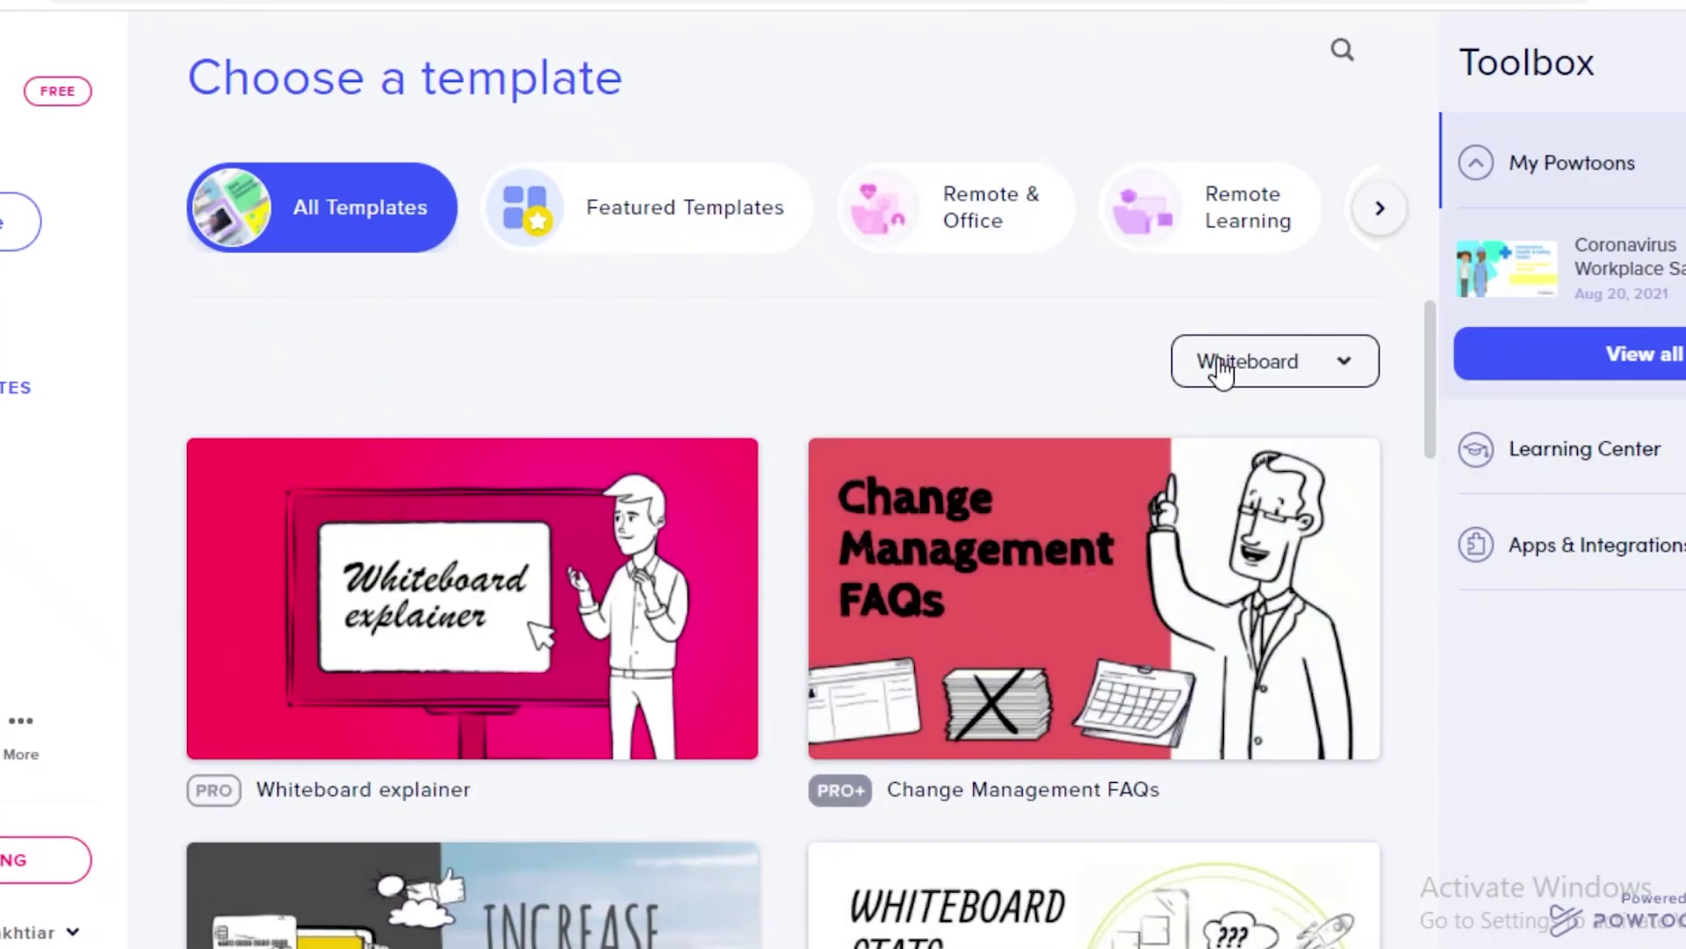
left_click(1225, 364)
left_click(1257, 563)
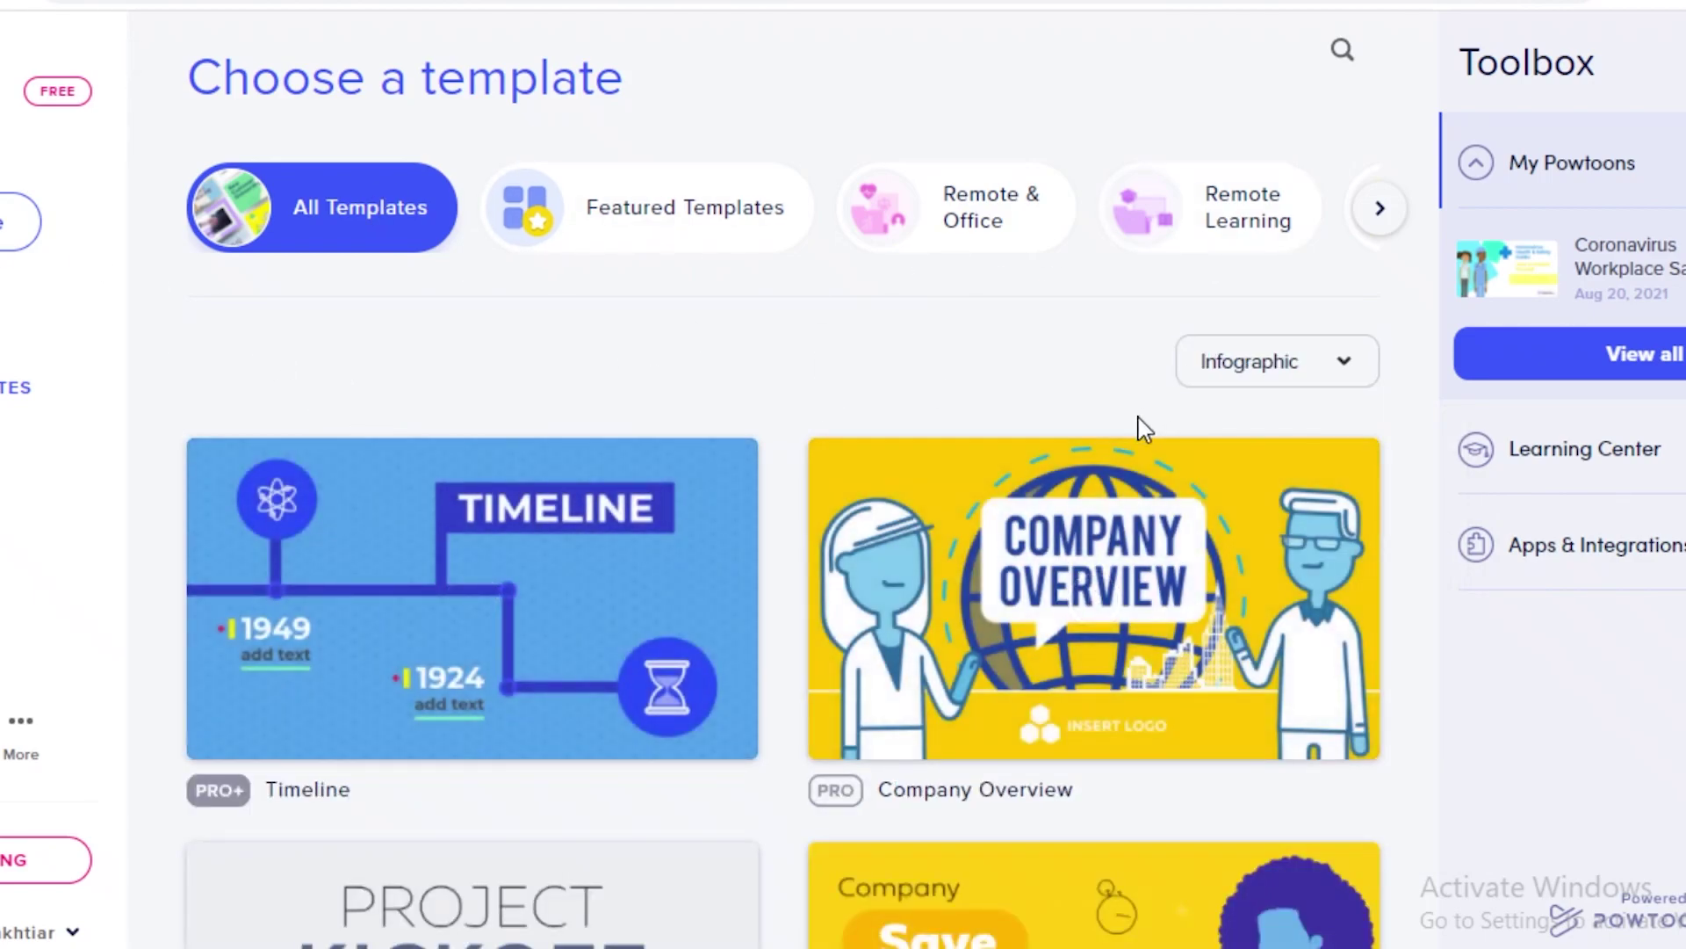
scroll(811, 630, "down", 7)
scroll(1087, 584, "down", 10)
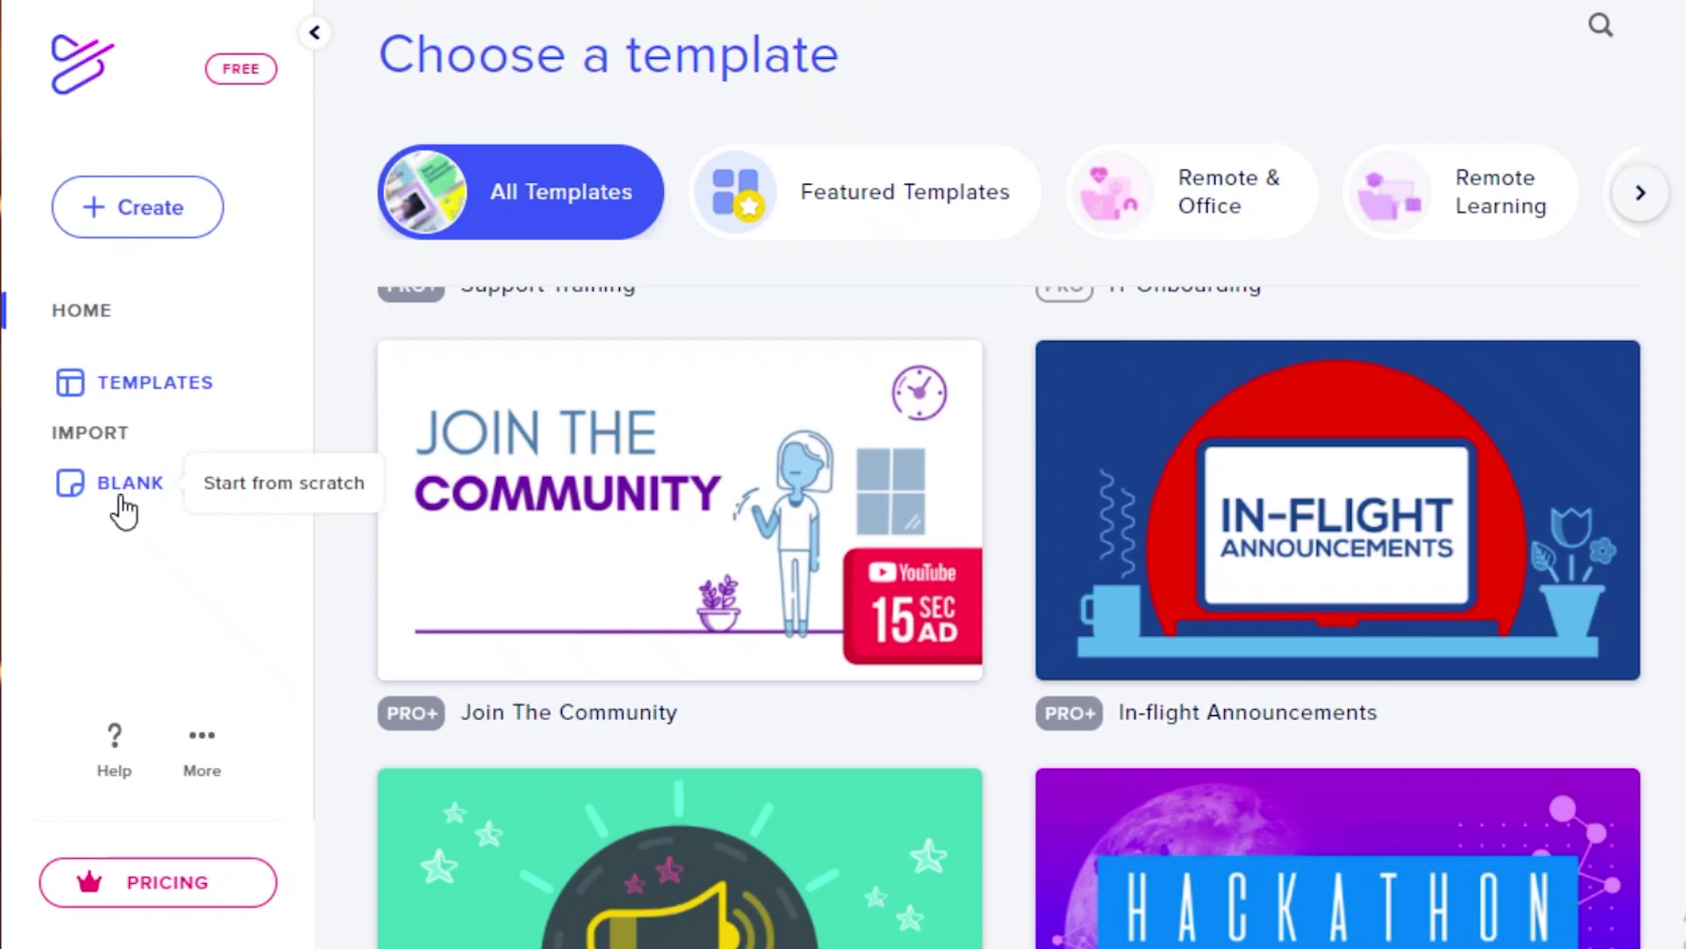
Start a blank video and page through its format options, including Capture and Vertical.
left_click(123, 500)
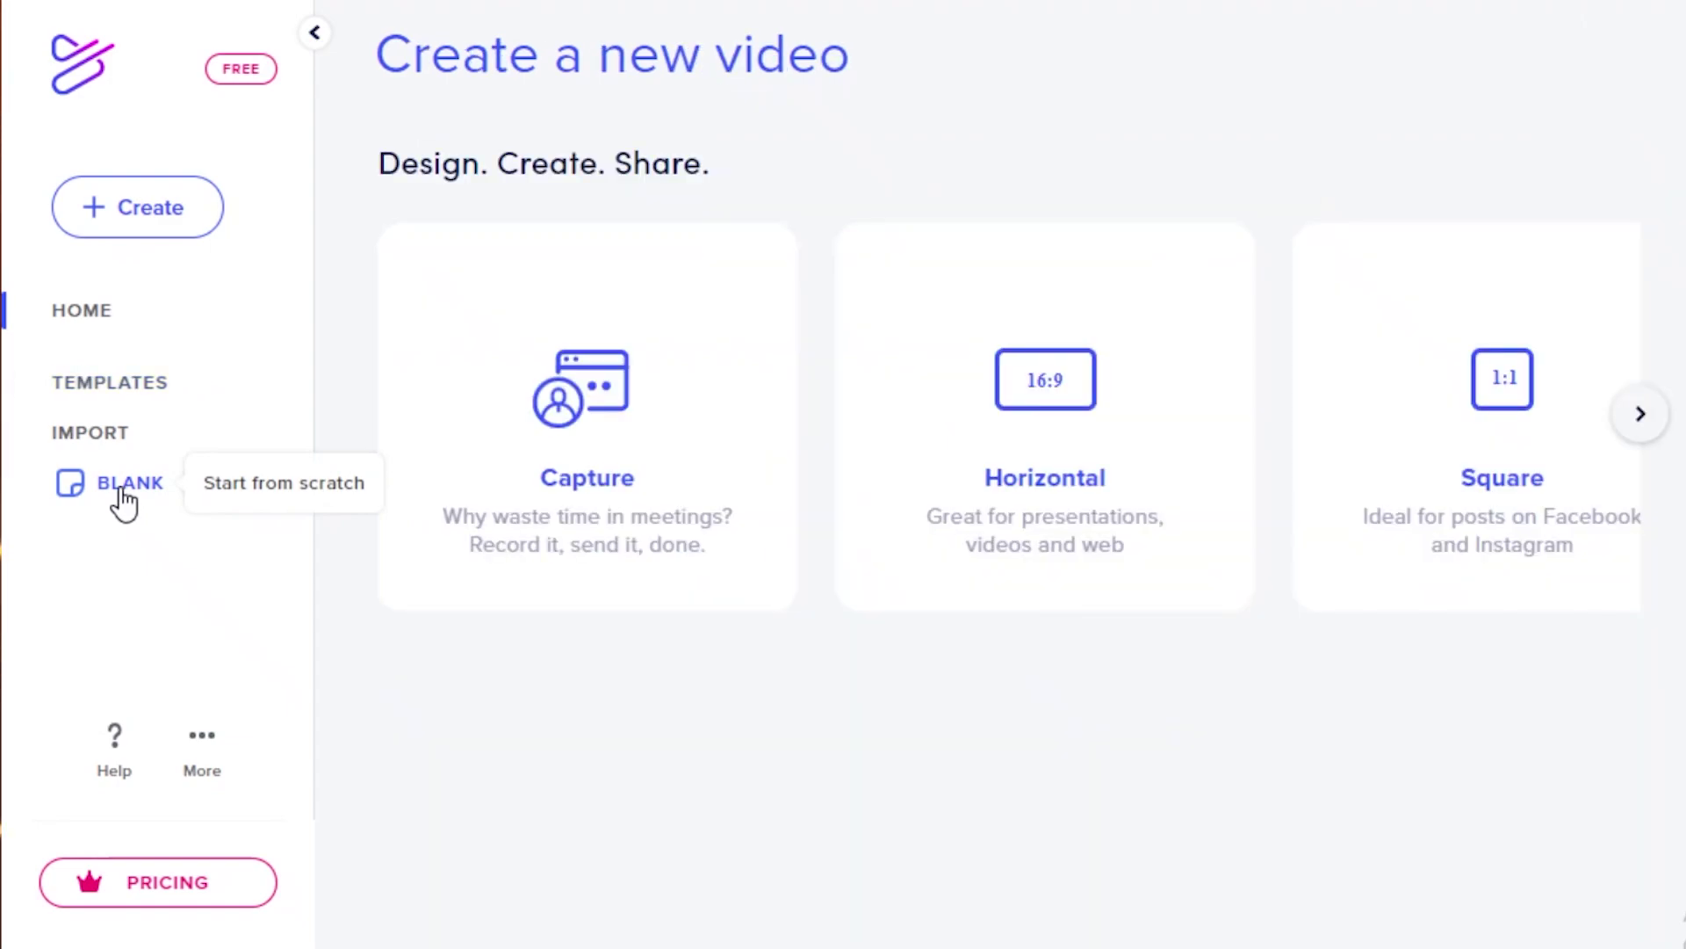
left_click(1641, 416)
left_click(374, 418)
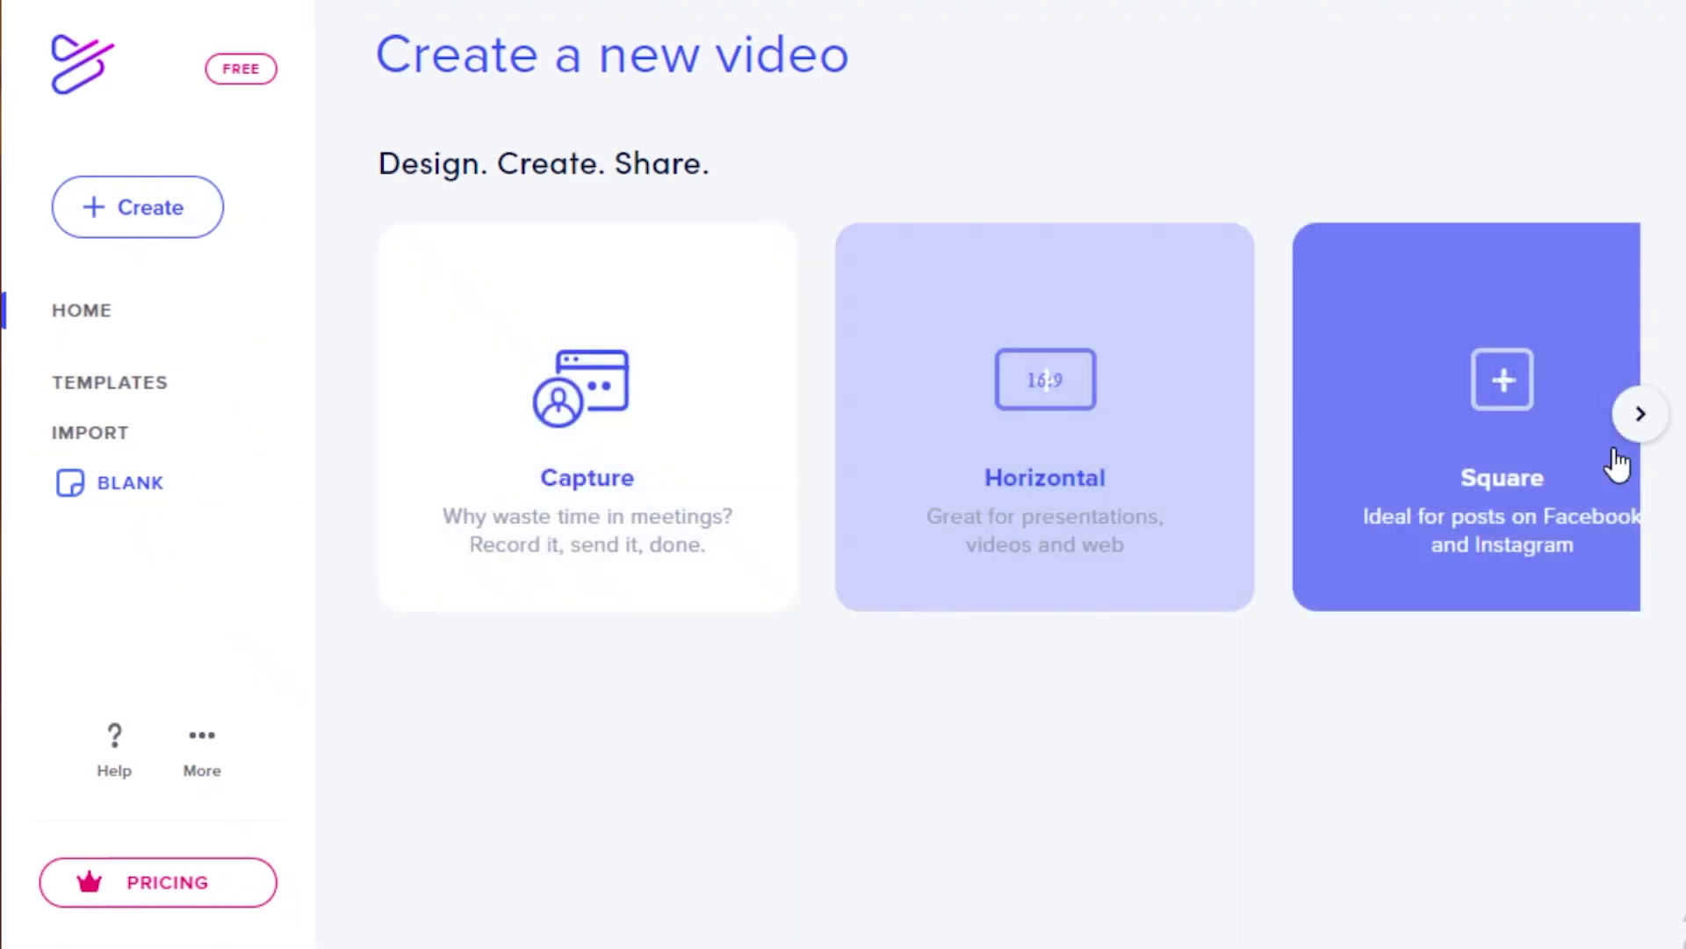
left_click(1639, 418)
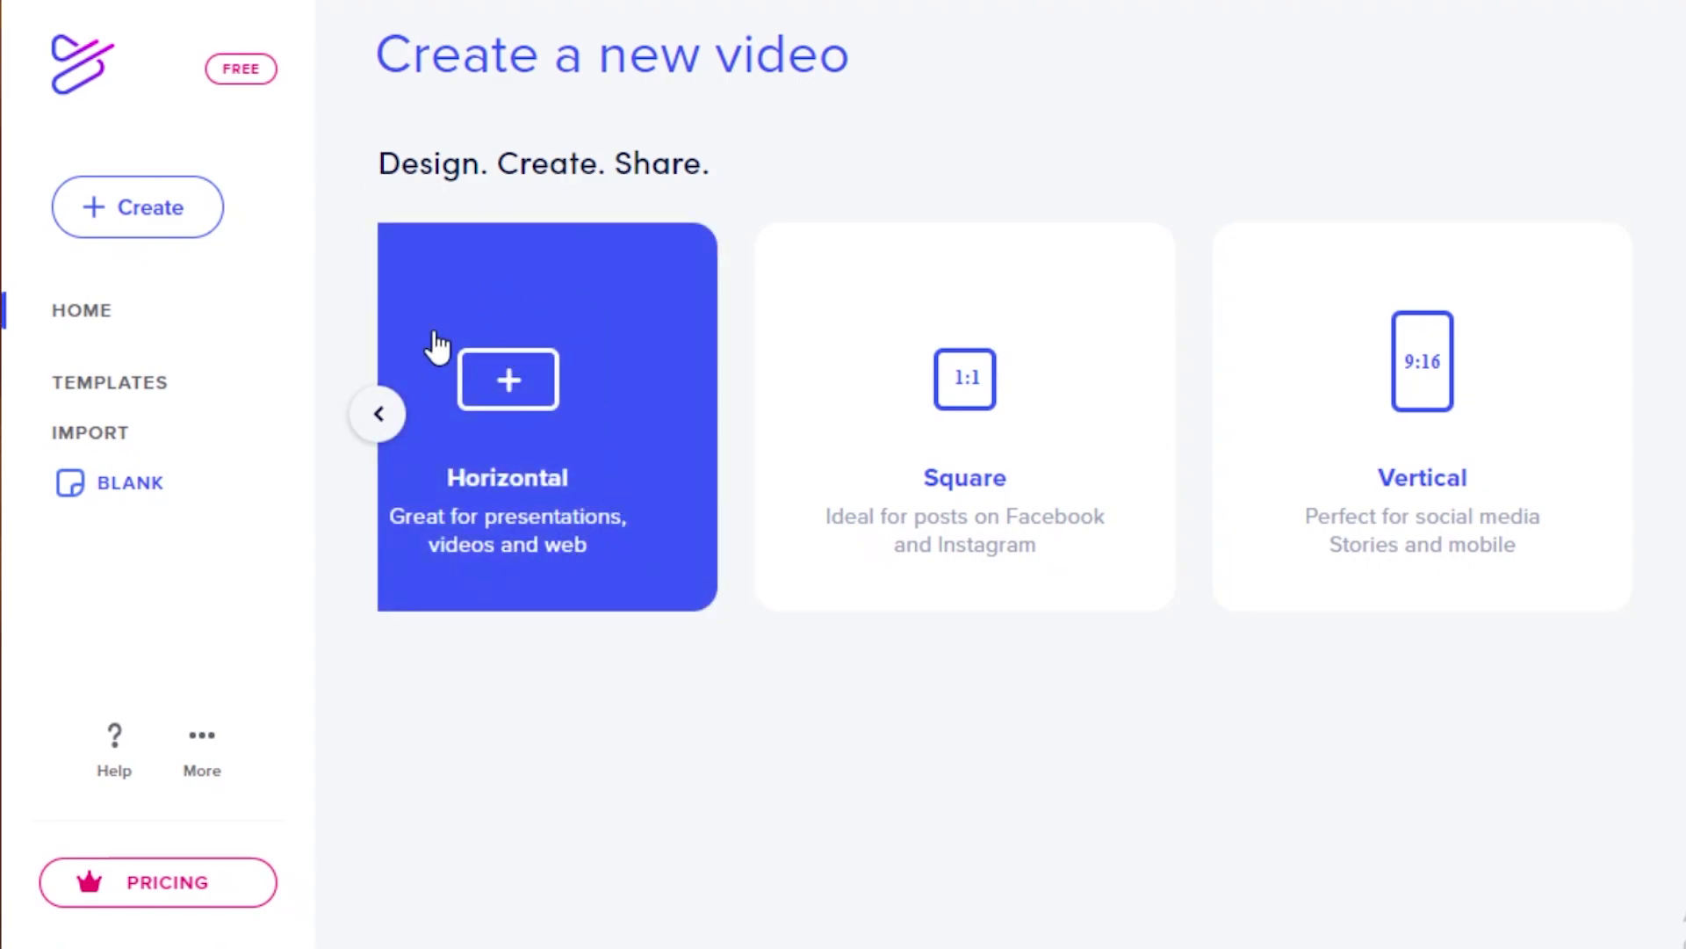
left_click(385, 424)
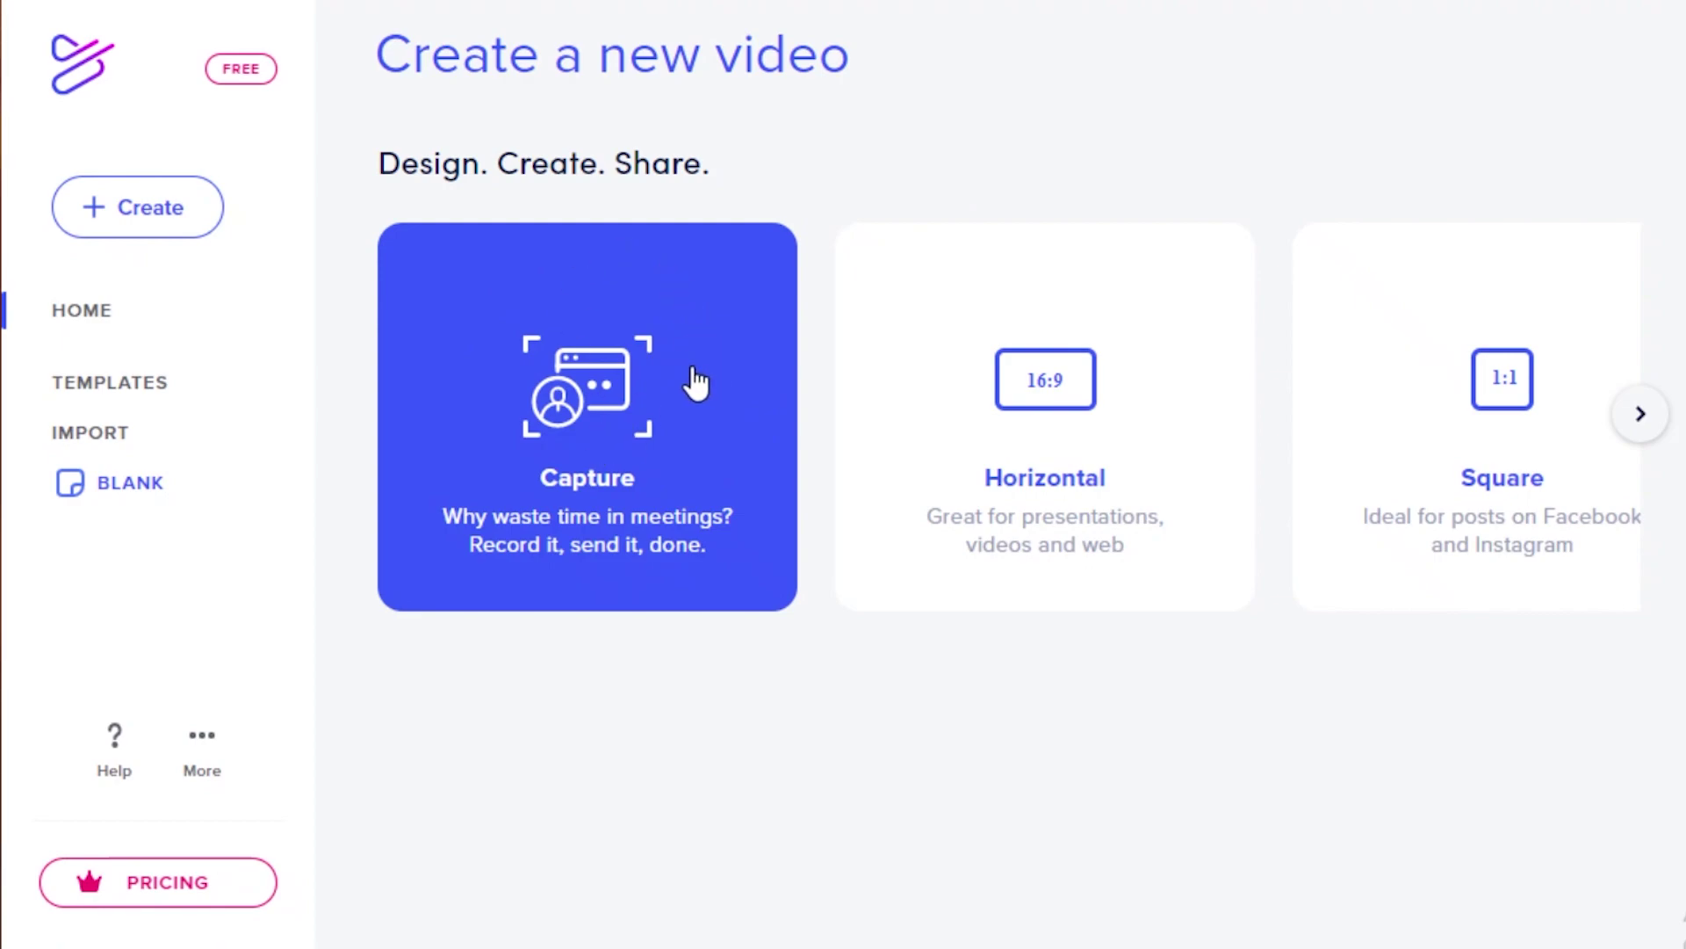
left_click(1638, 415)
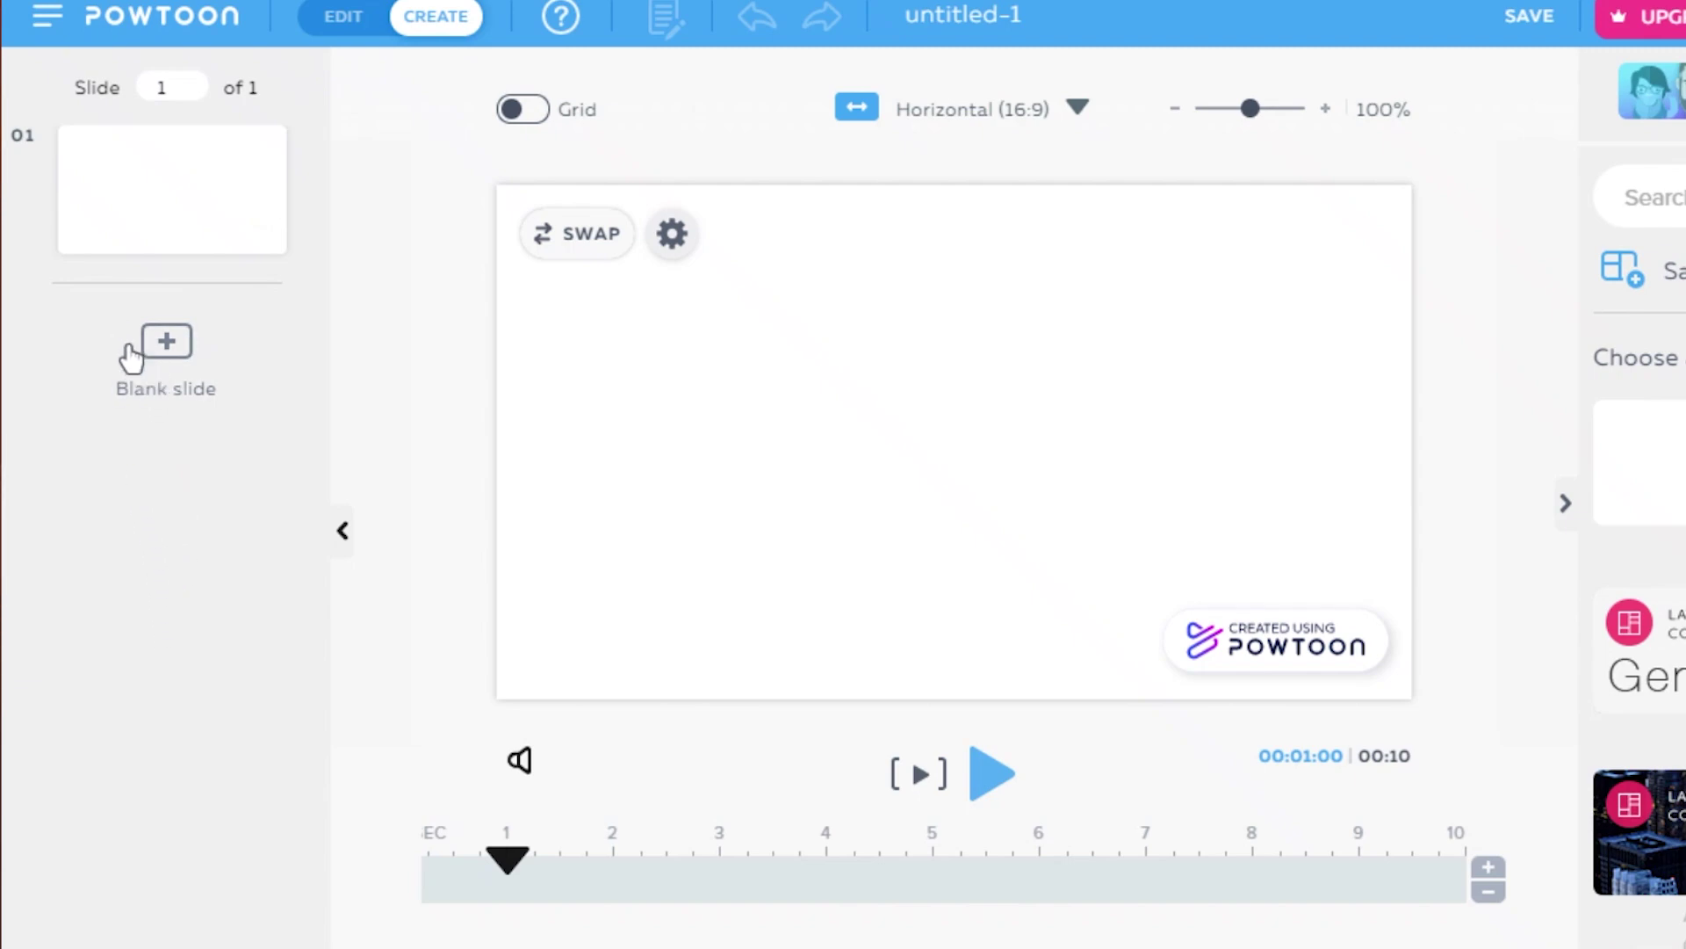
Add a second blank slide, return to slide 01 and toggle the alignment grid.
left_click(169, 350)
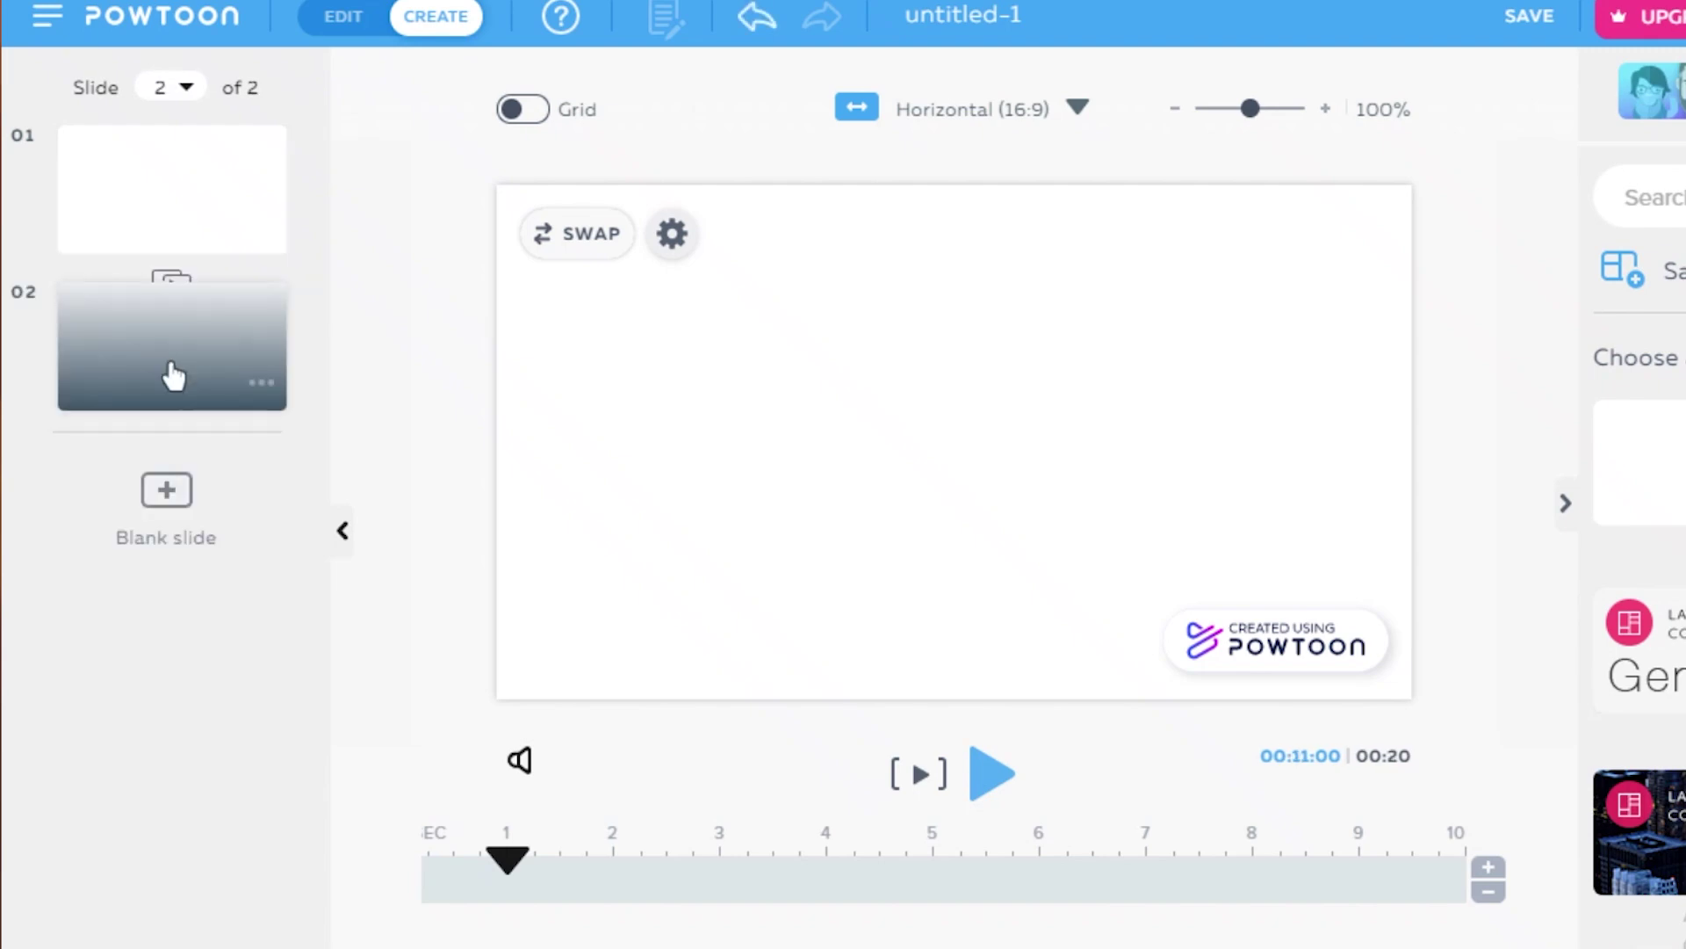
left_click(167, 174)
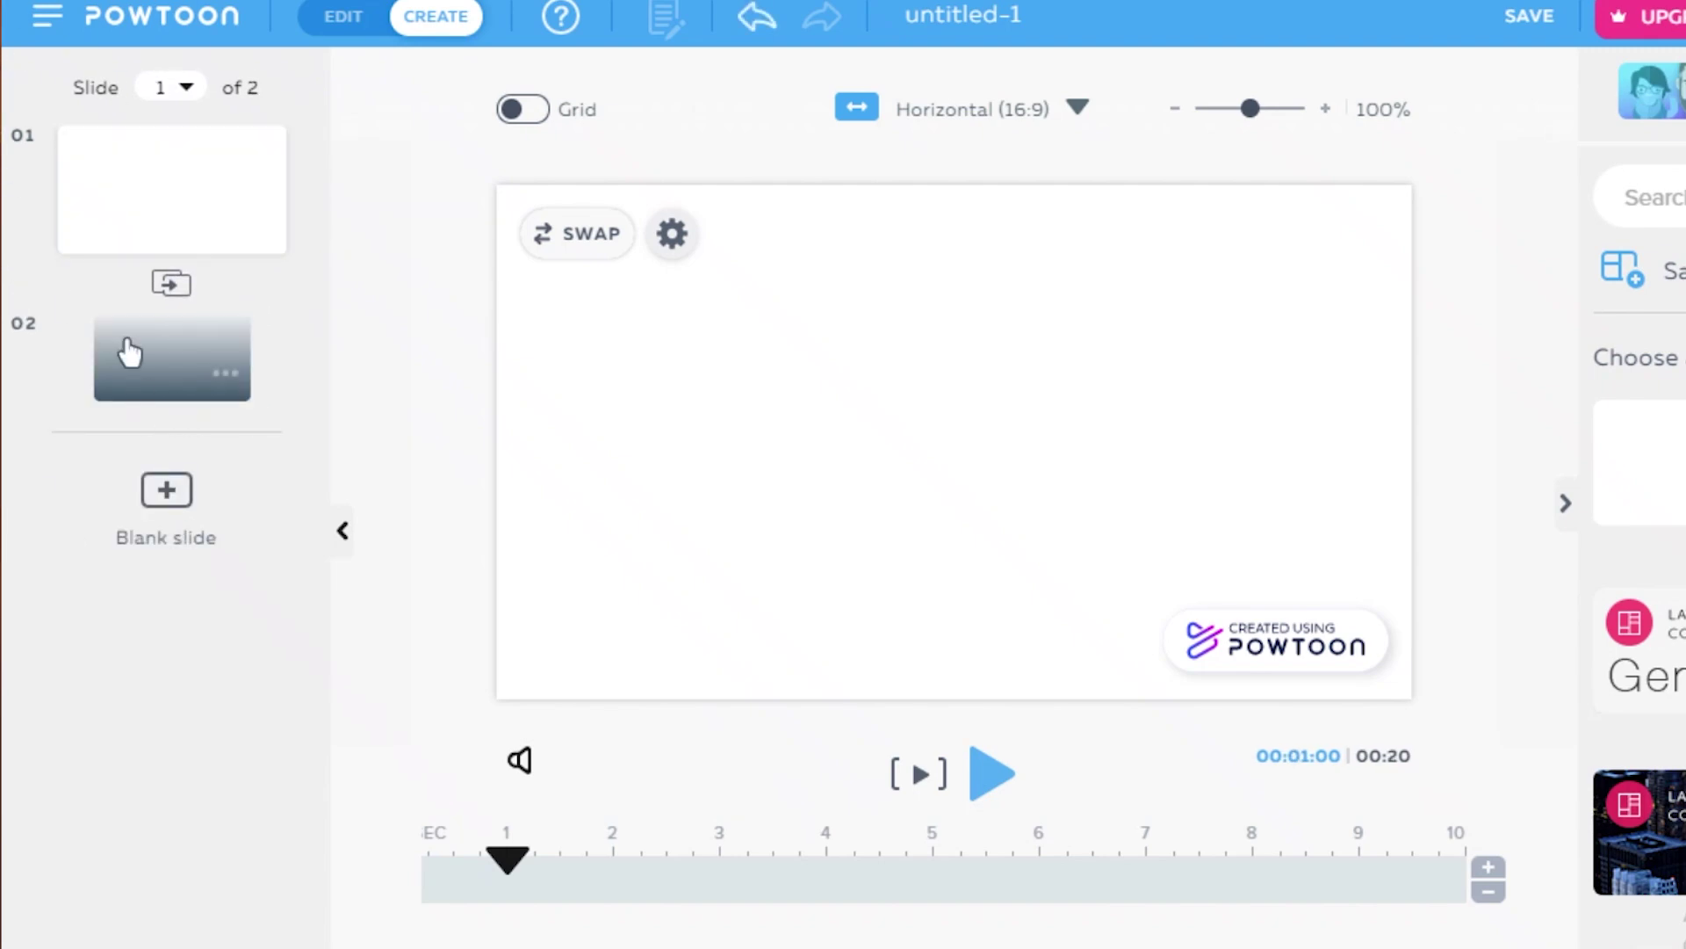
left_click(525, 110)
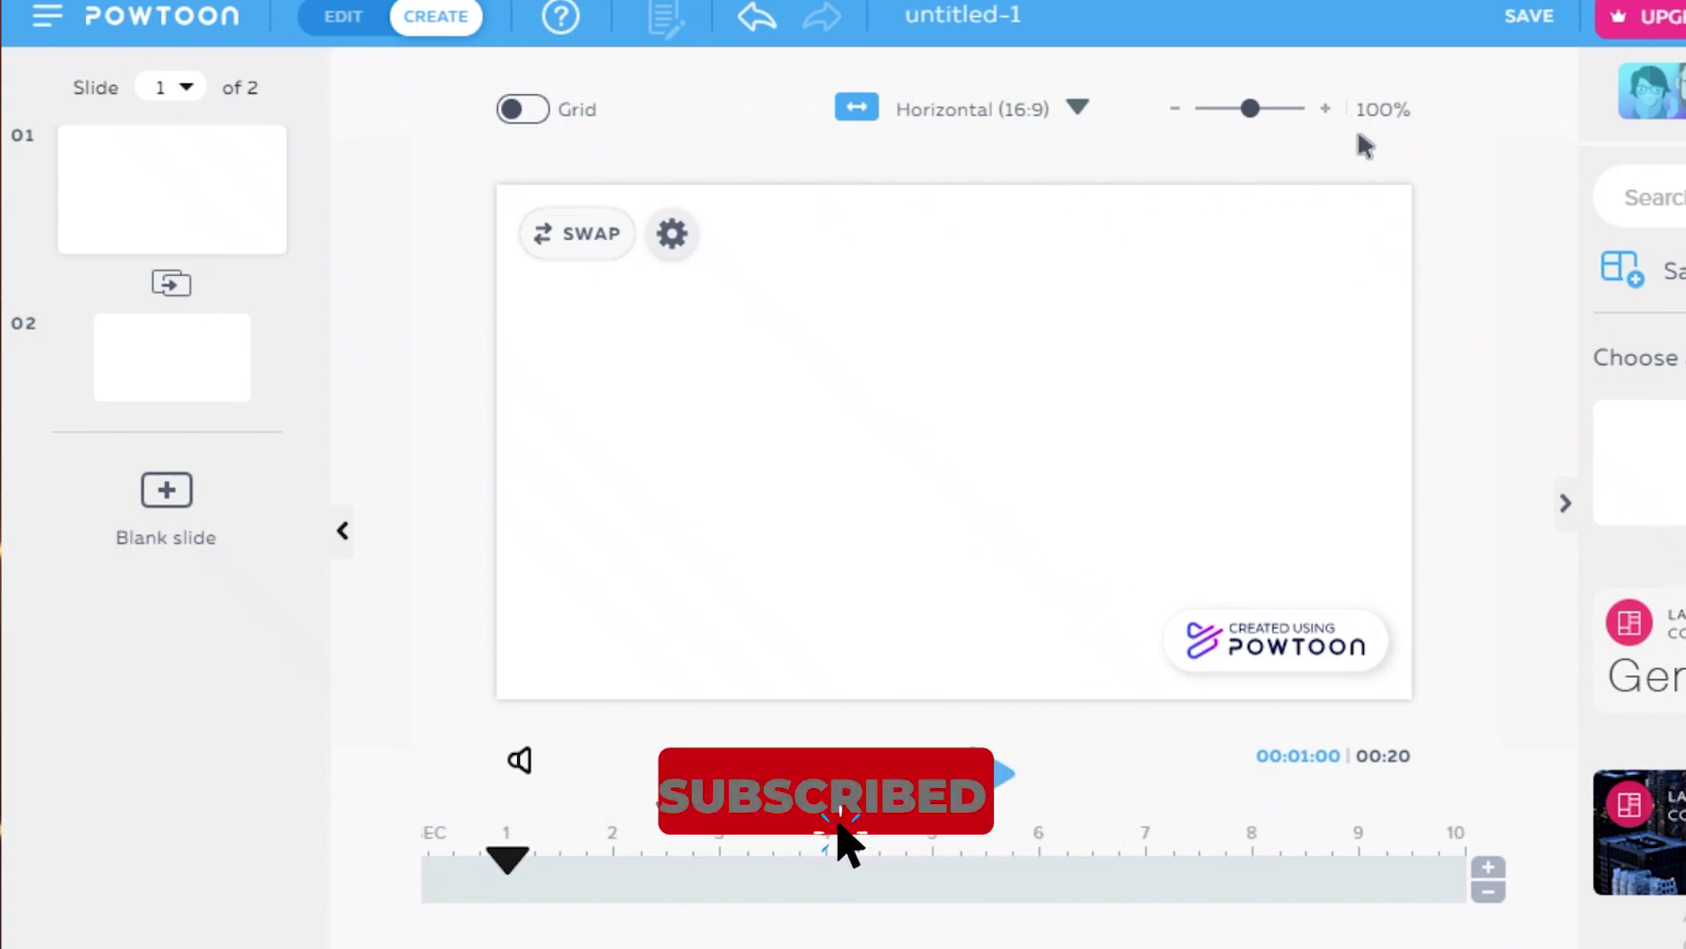
Zoom the canvas to 125%, then 75%, and back to 100%.
left_click(1278, 112)
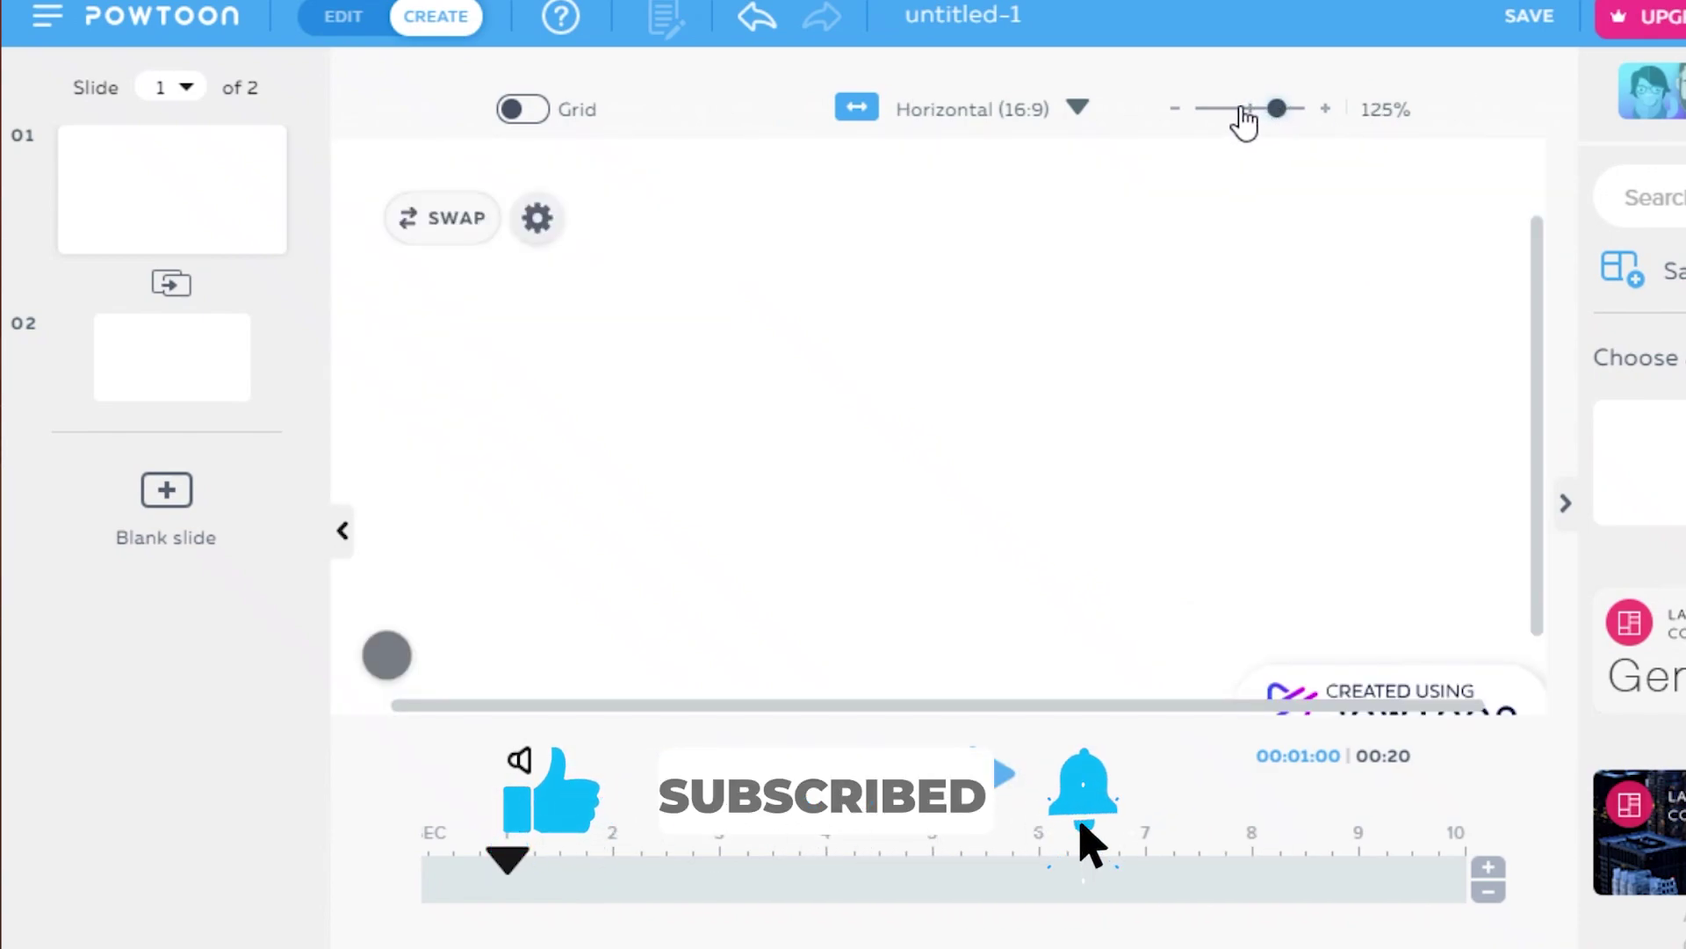
left_click(1223, 110)
left_click(1254, 110)
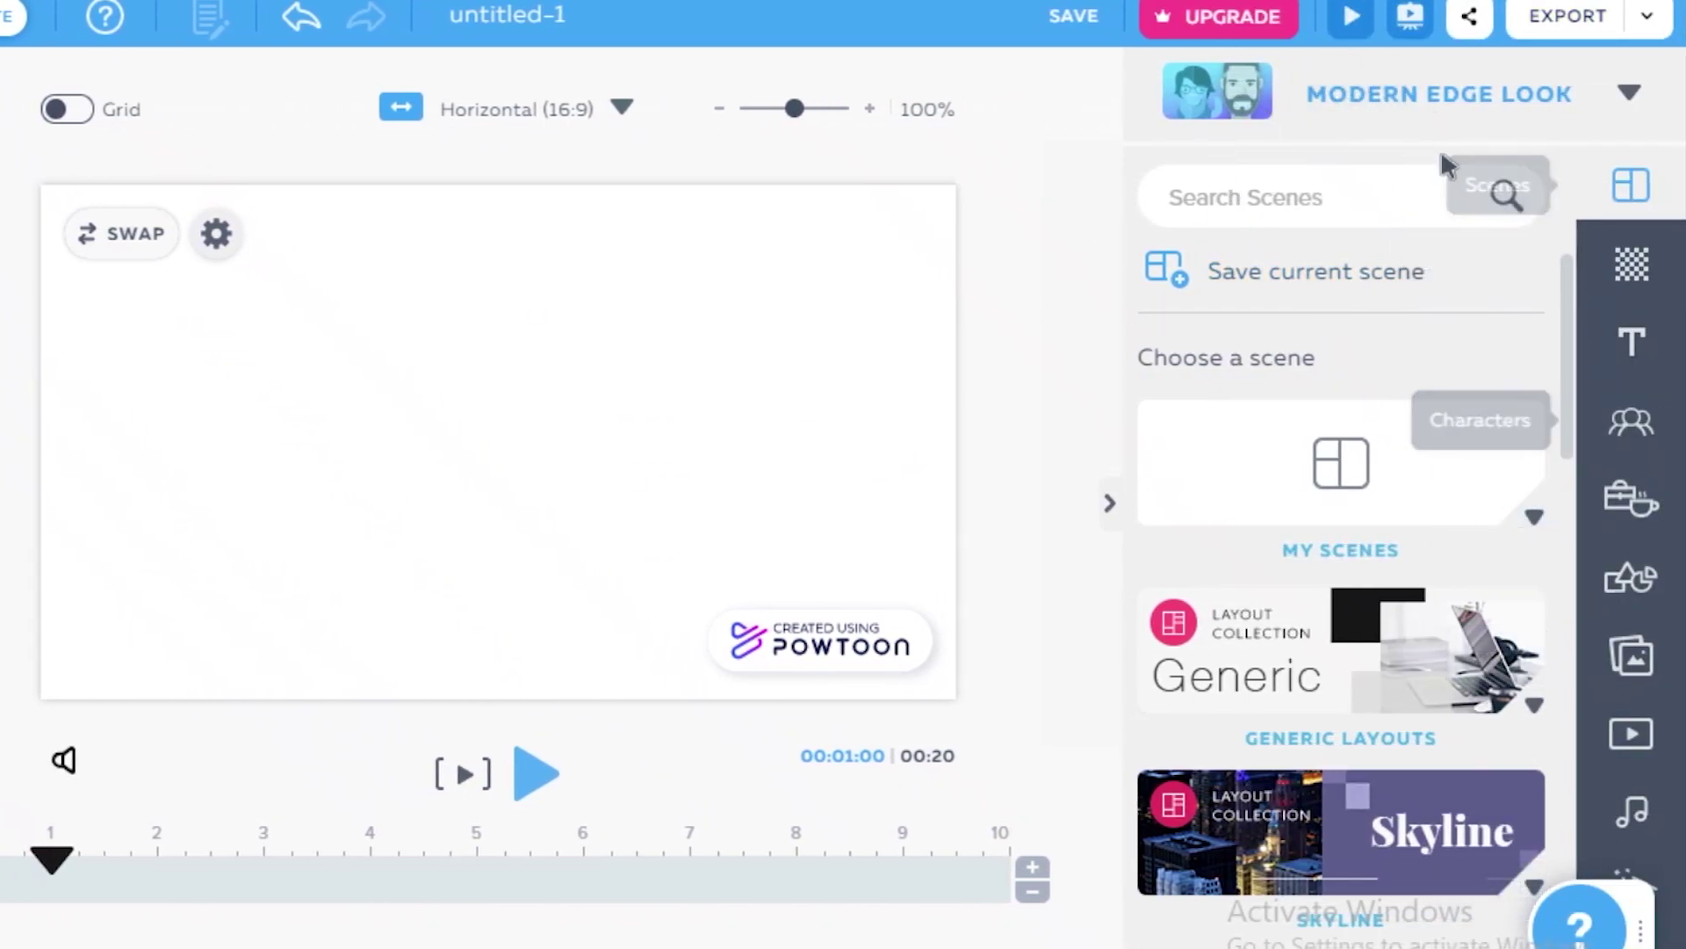
Open the video look chooser and scroll through the available looks.
left_click(1631, 95)
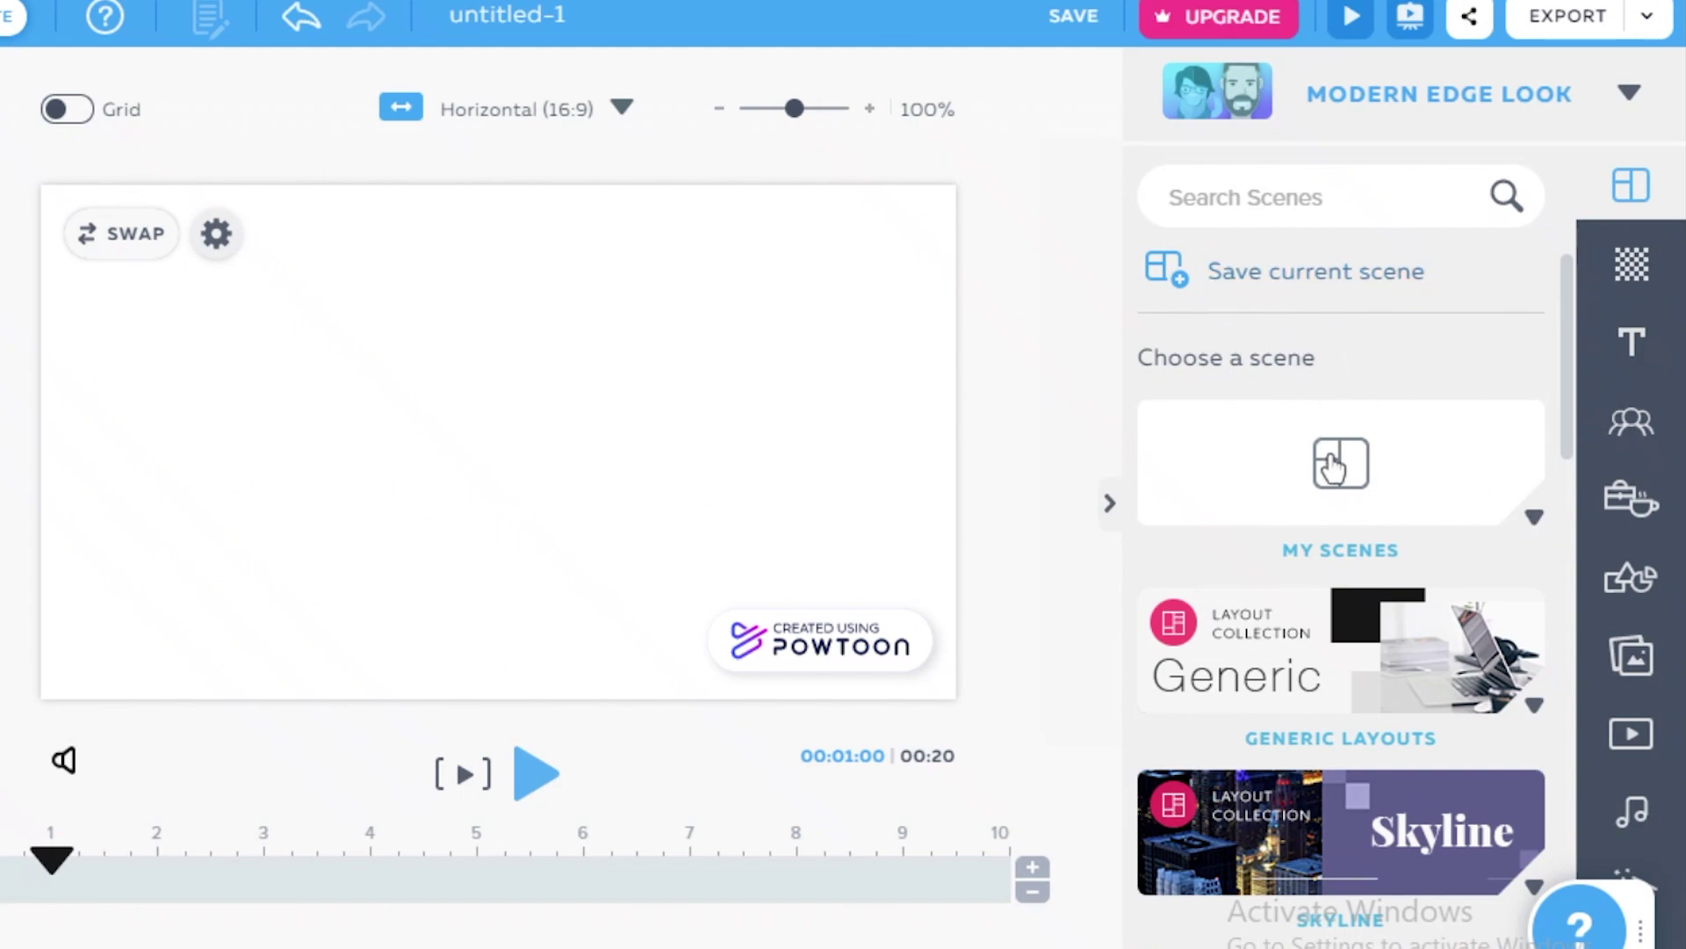
scroll(1329, 483, "down", 5)
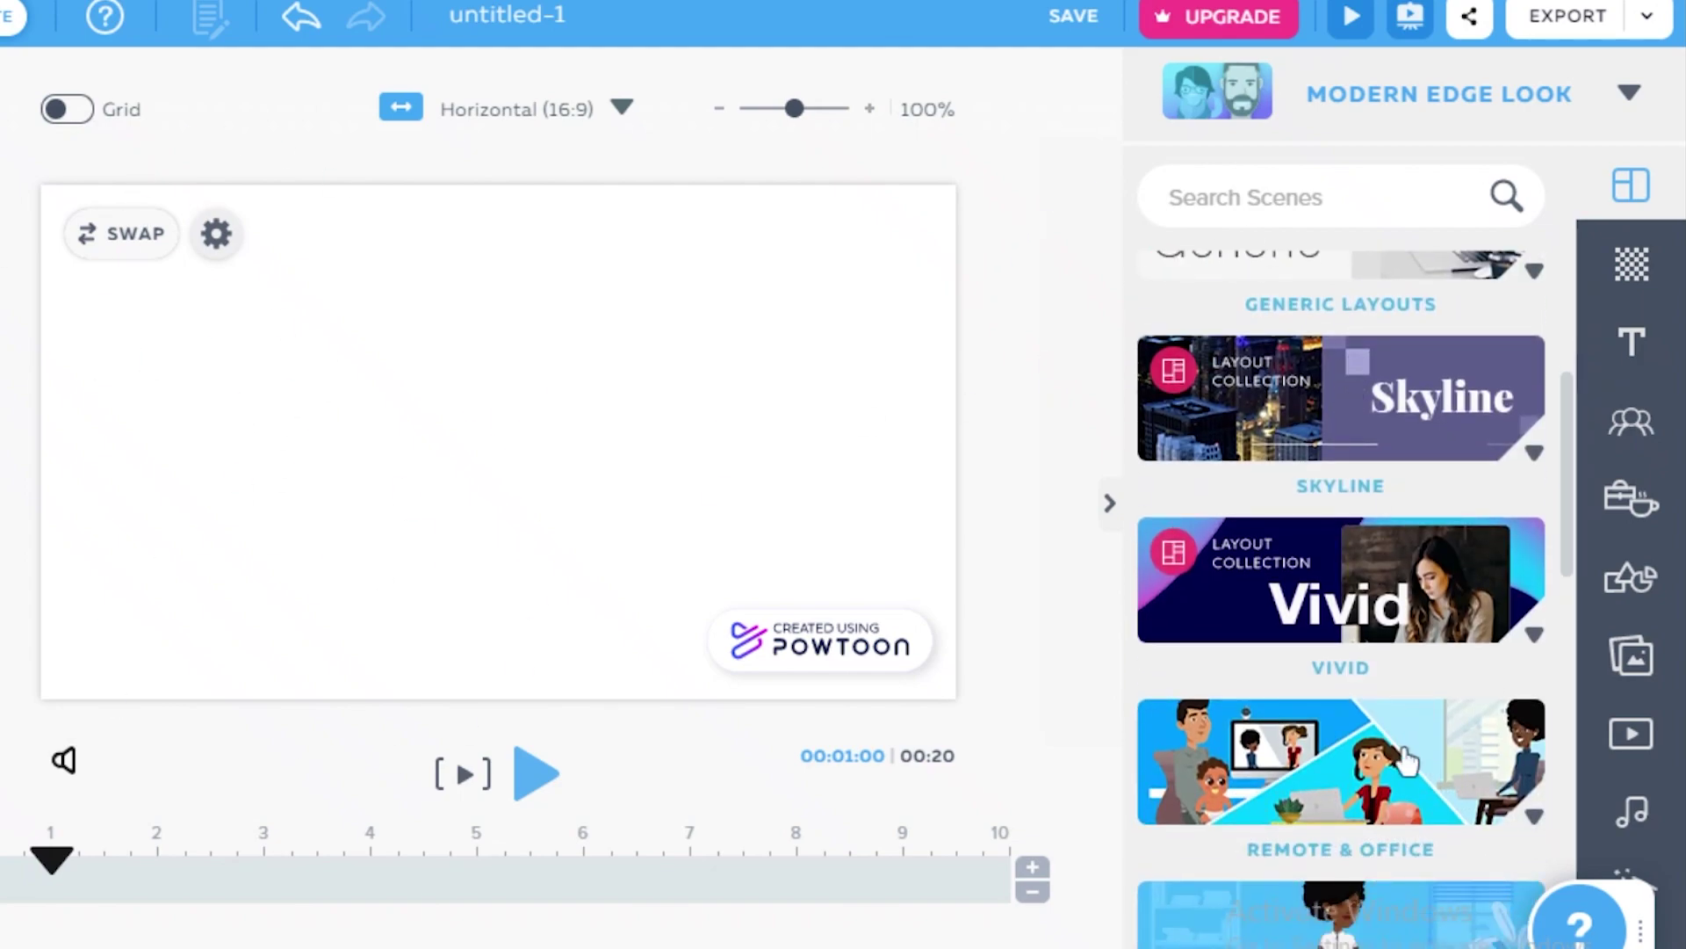
scroll(1400, 688, "down", 10)
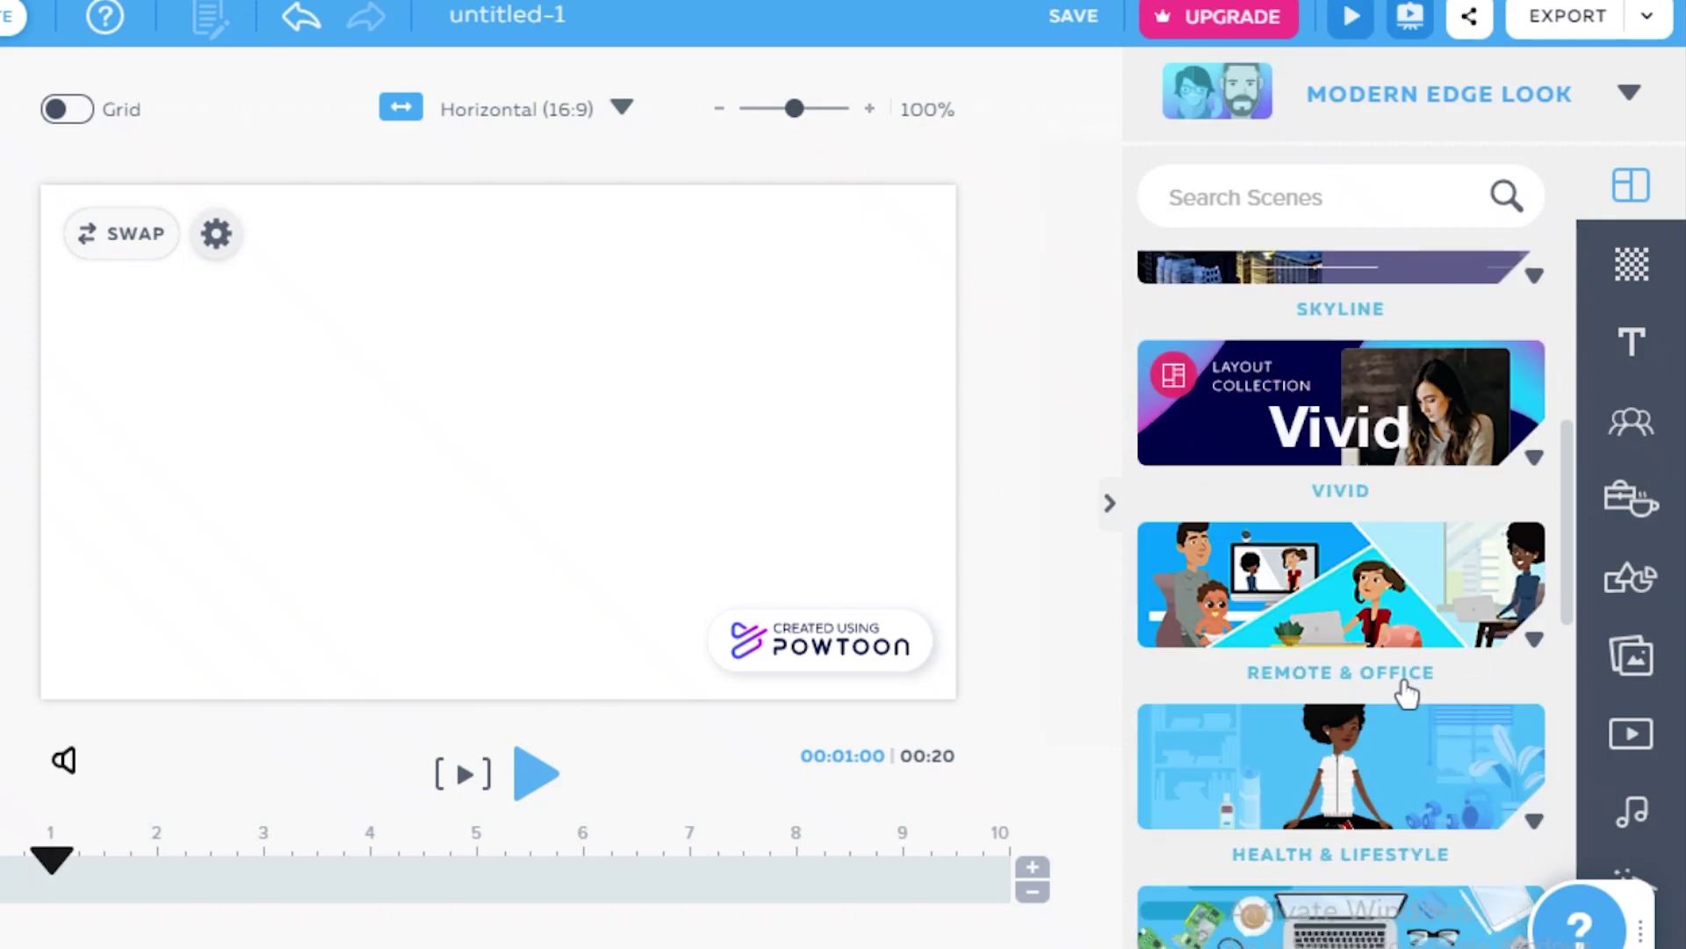
scroll(1441, 606, "down", 5)
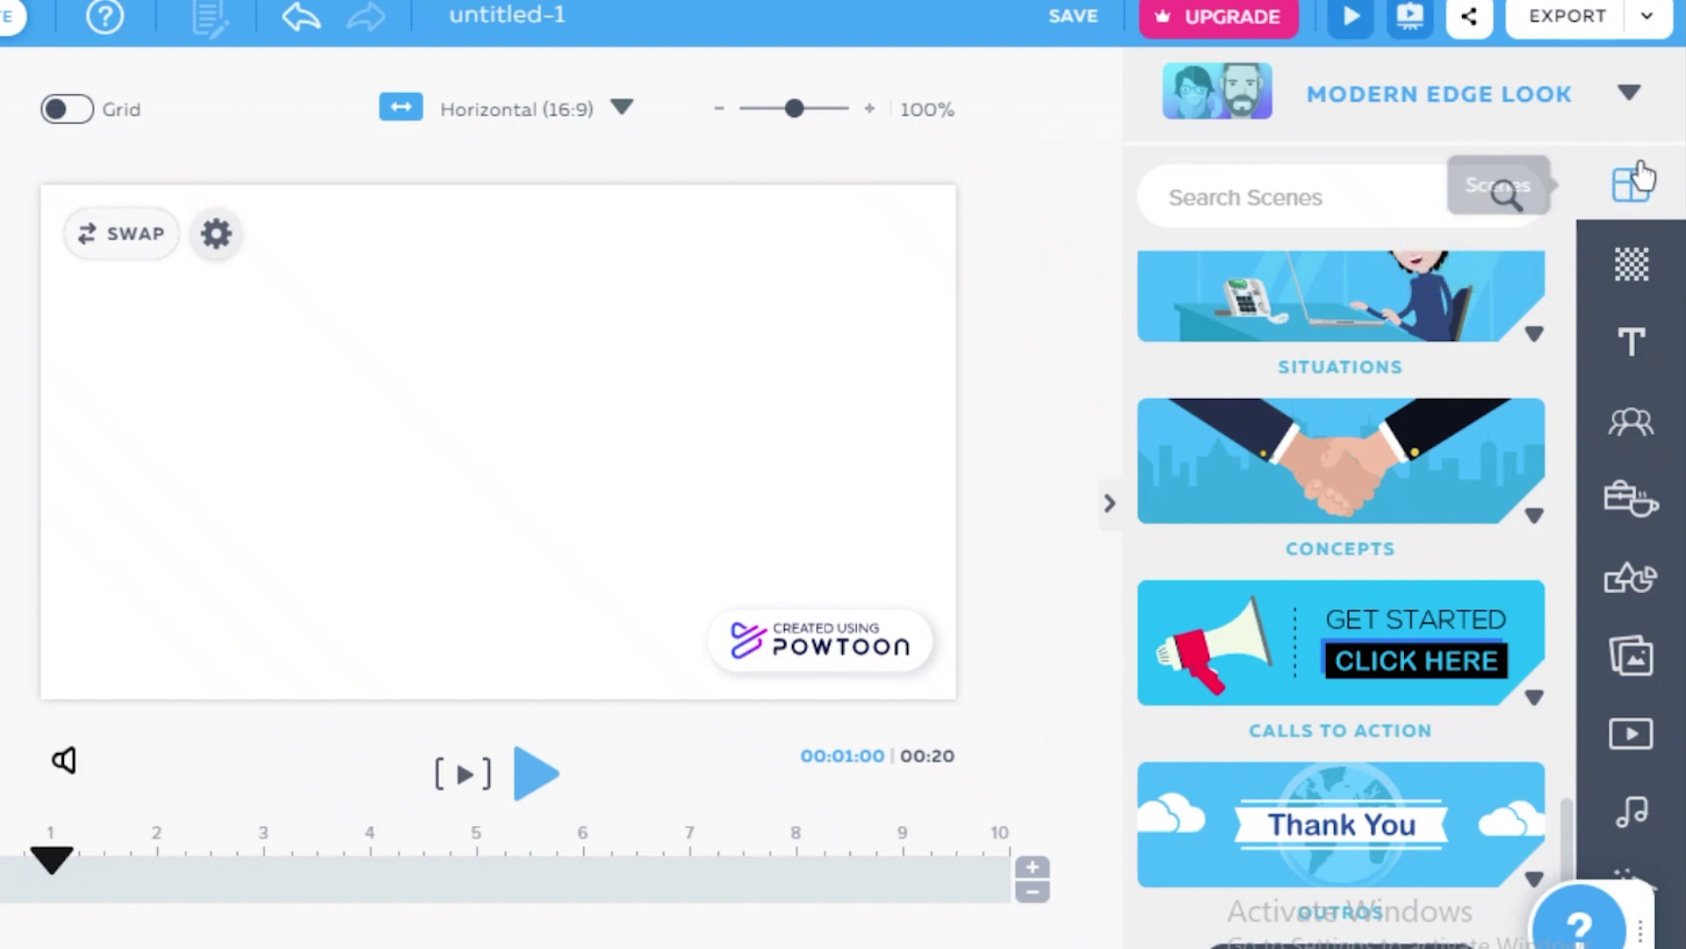
Browse the Background, Text, Characters and Props libraries in turn.
left_click(1646, 282)
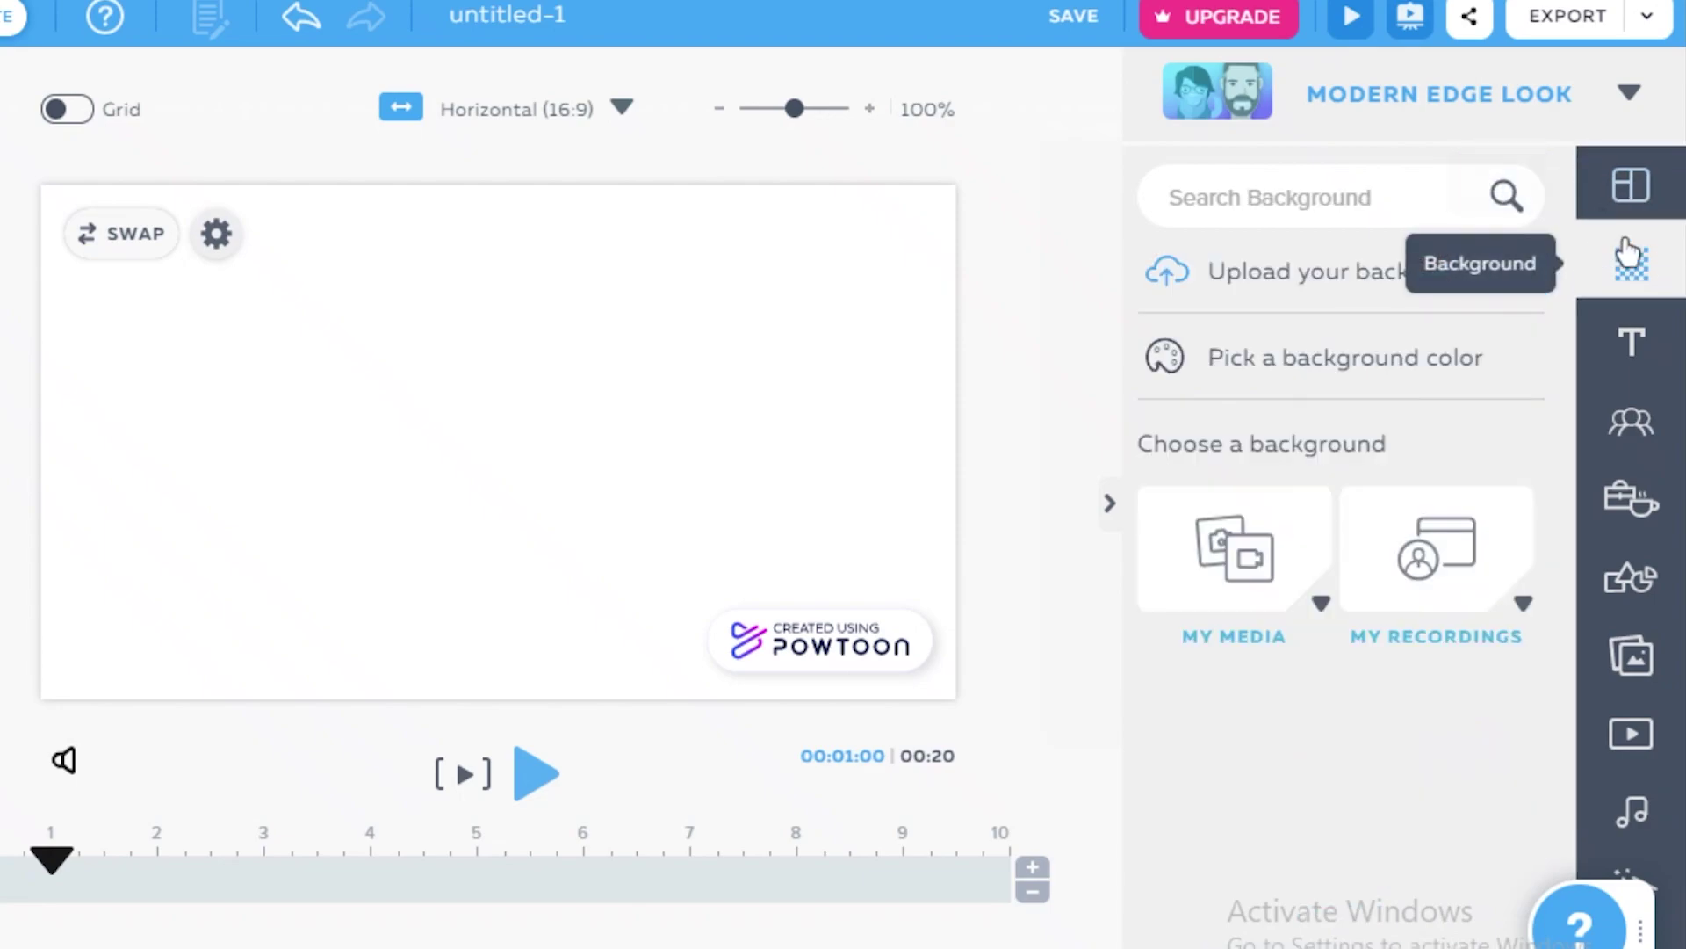
left_click(1631, 345)
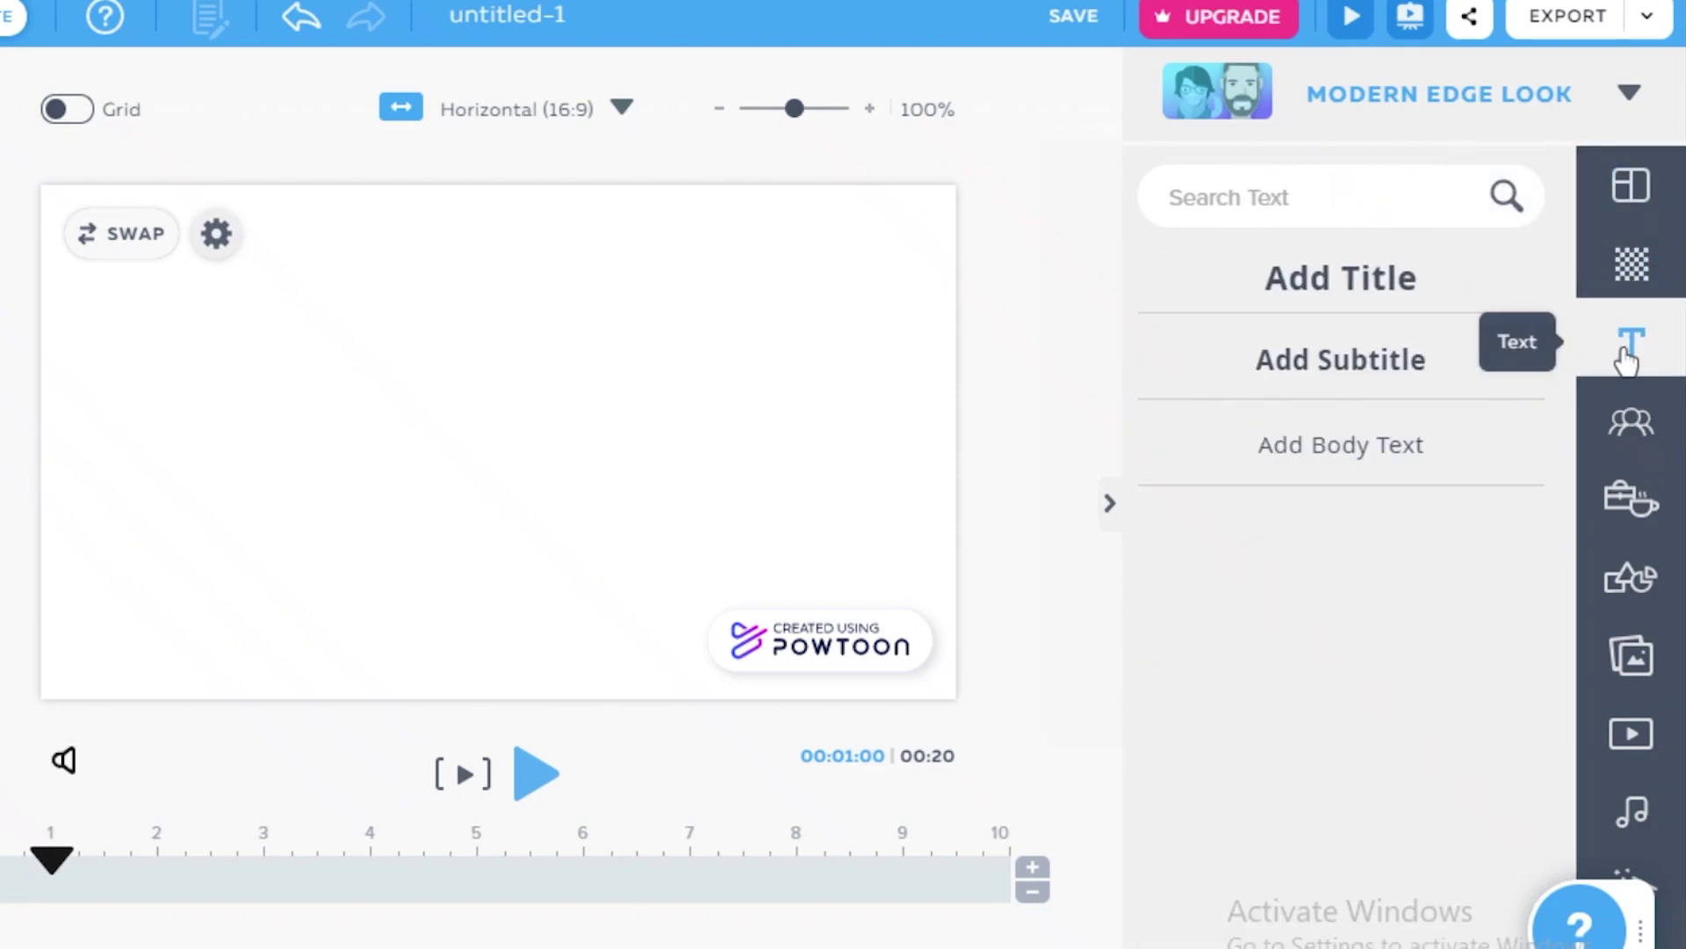
left_click(1627, 433)
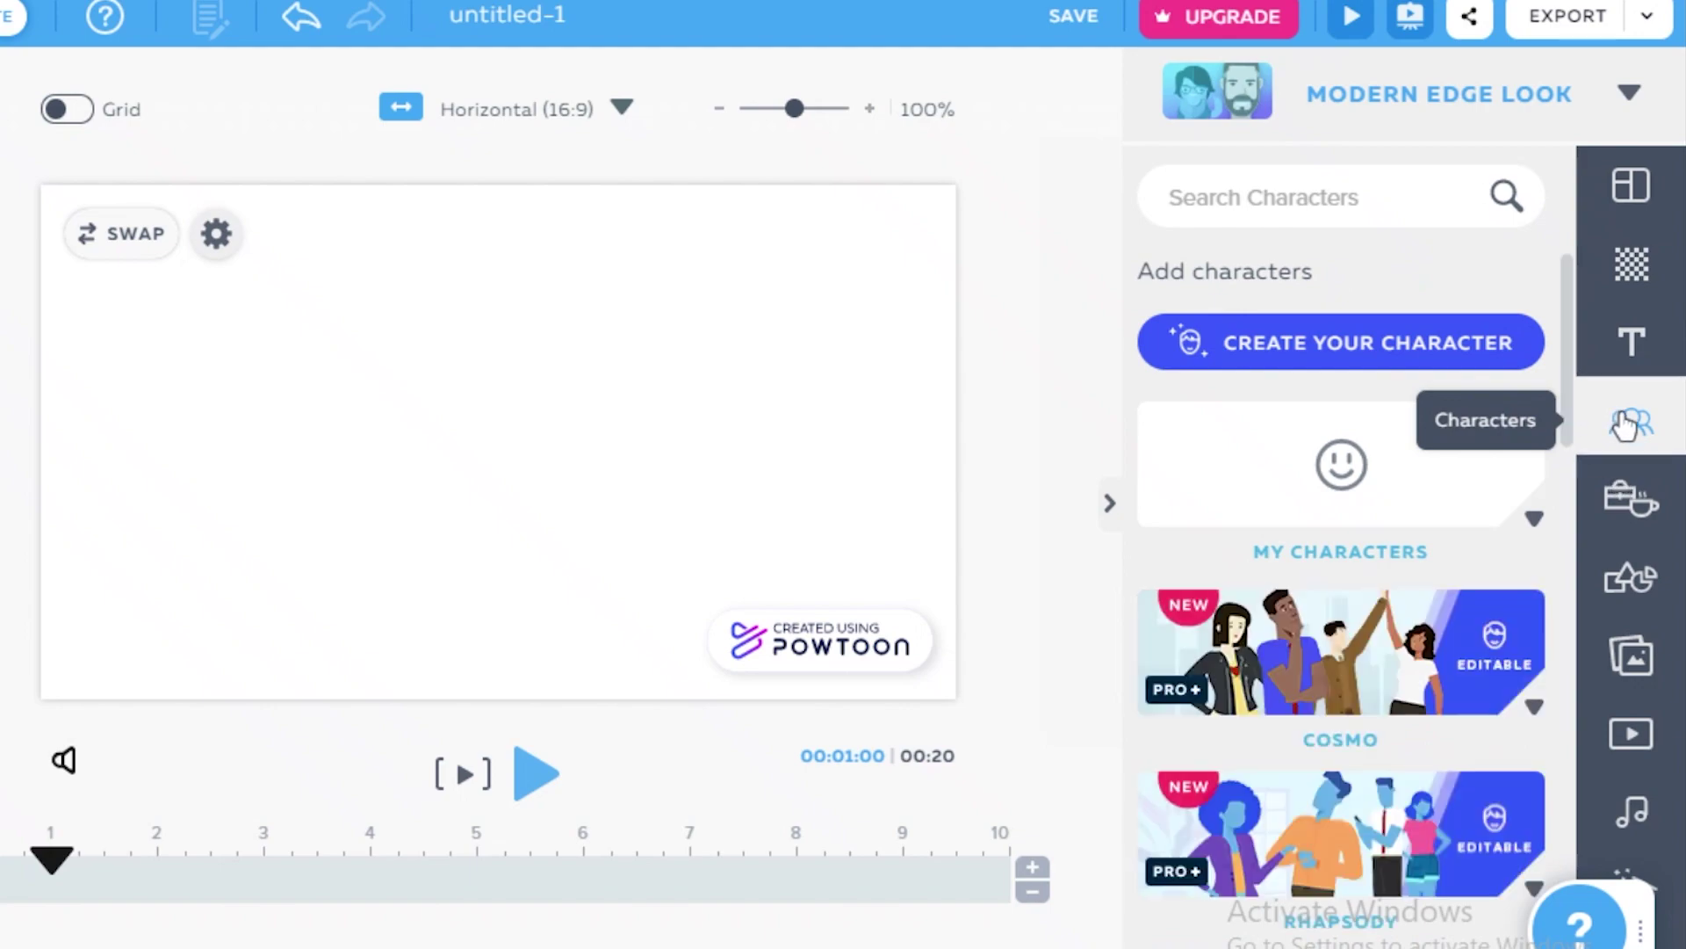
left_click(1629, 496)
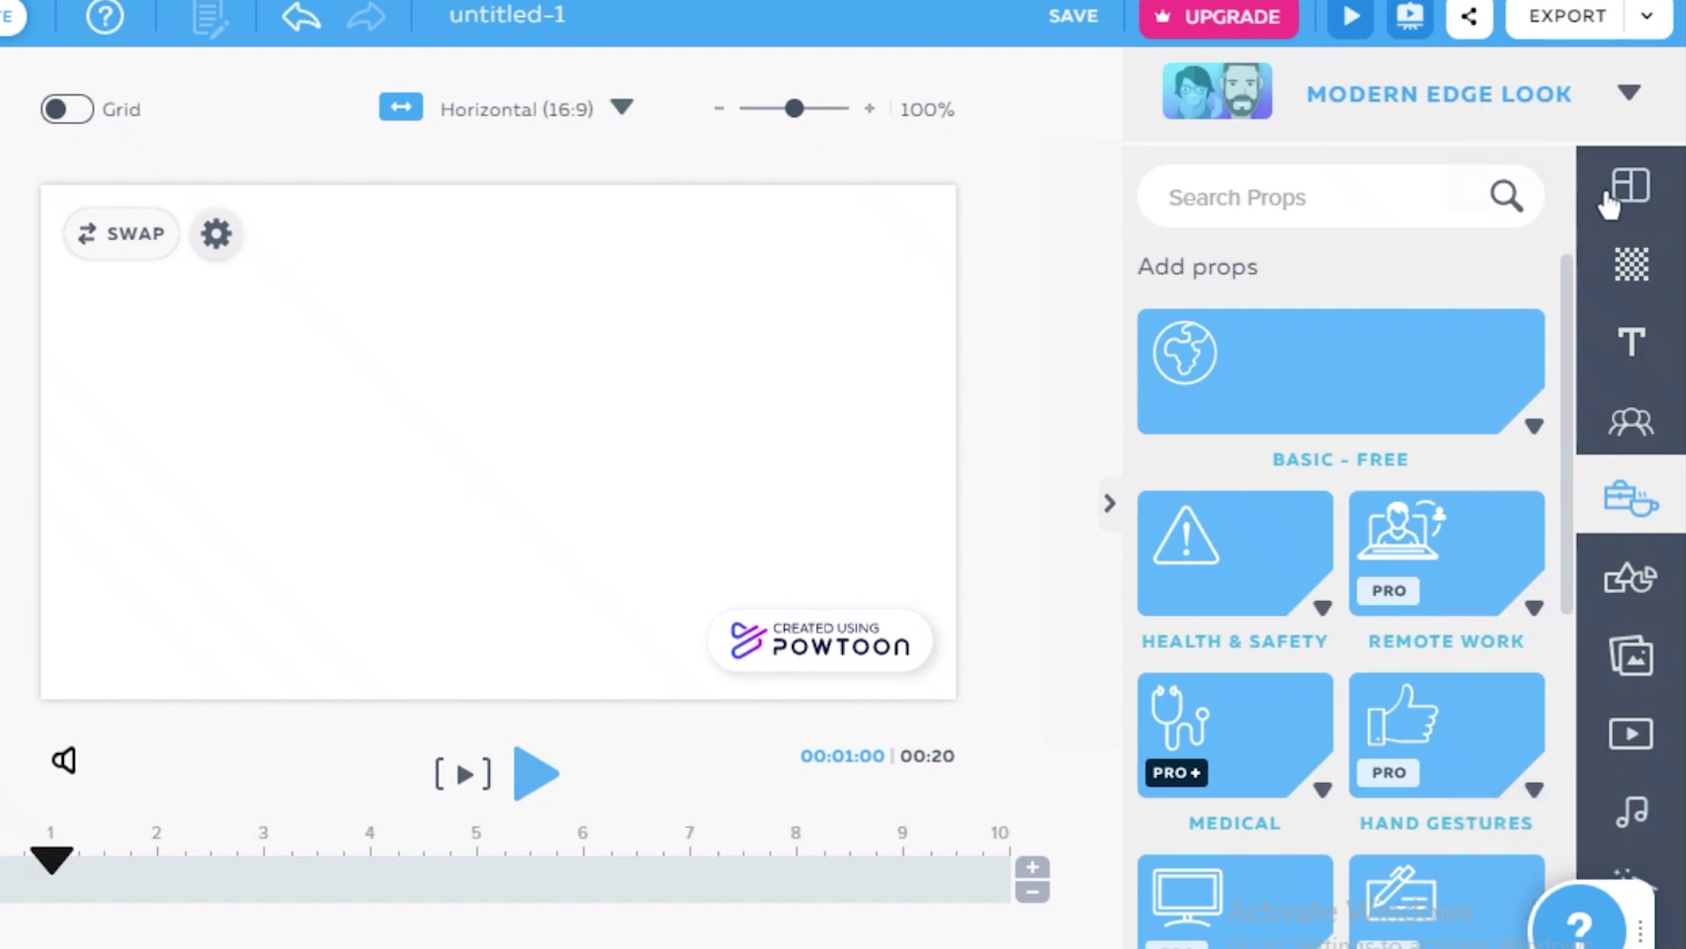
Switch the video to the Cartoon look from the scenes library.
left_click(1631, 185)
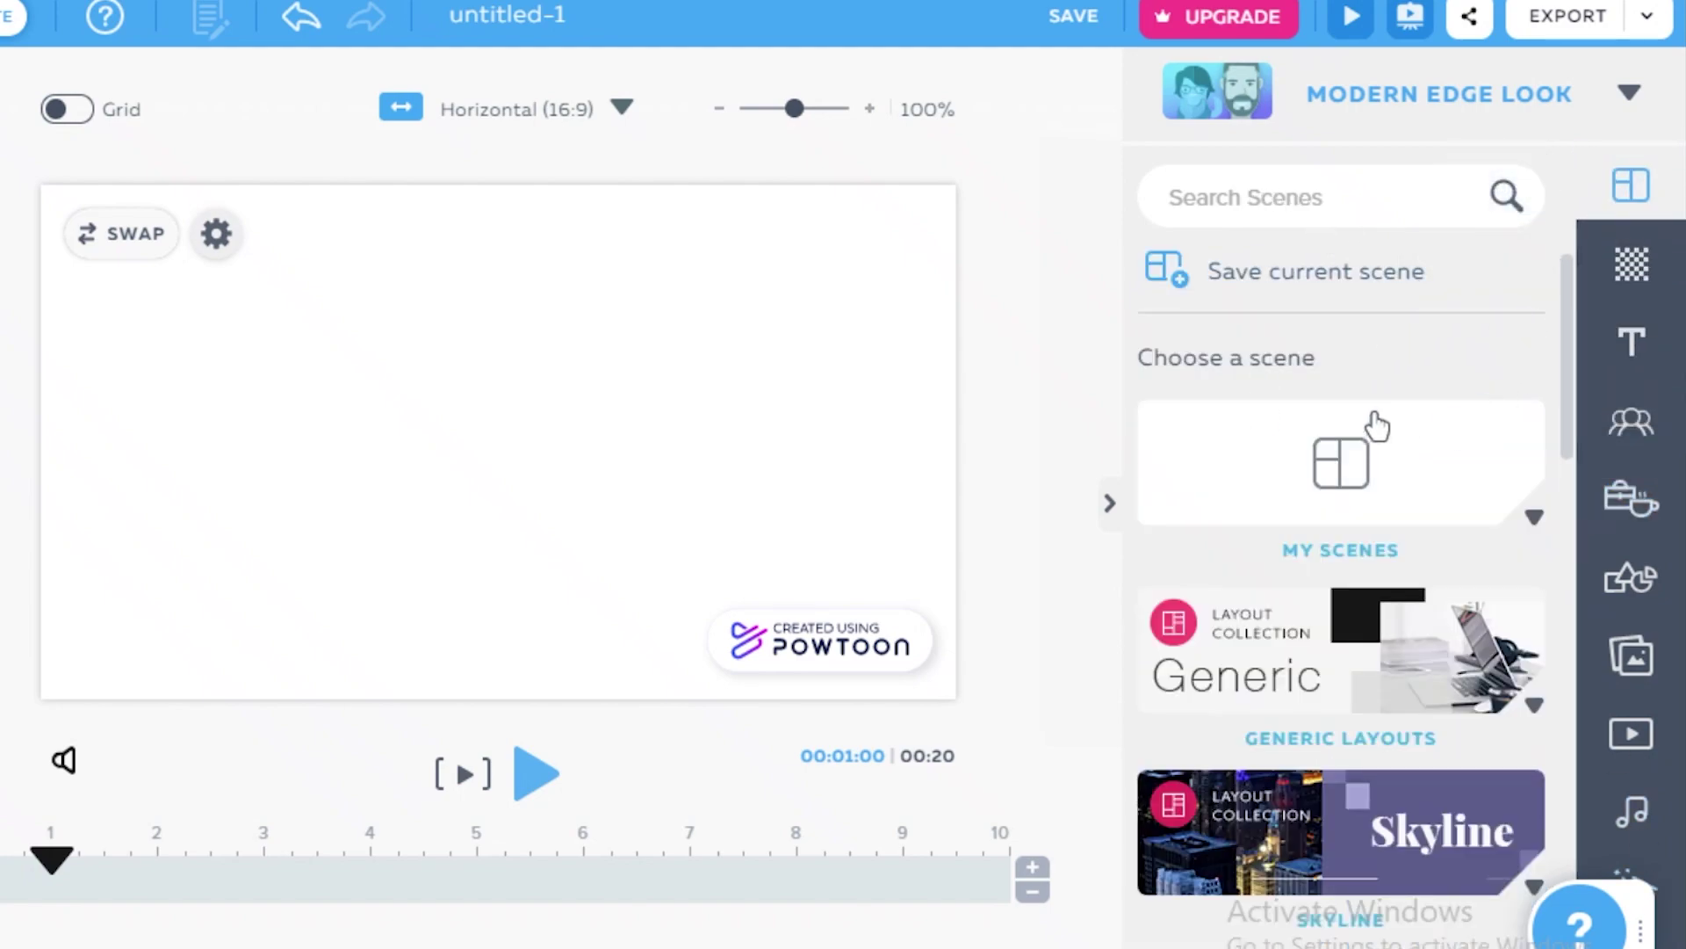
scroll(1404, 486, "down", 5)
scroll(1288, 474, "up", 5)
scroll(1307, 488, "down", 10)
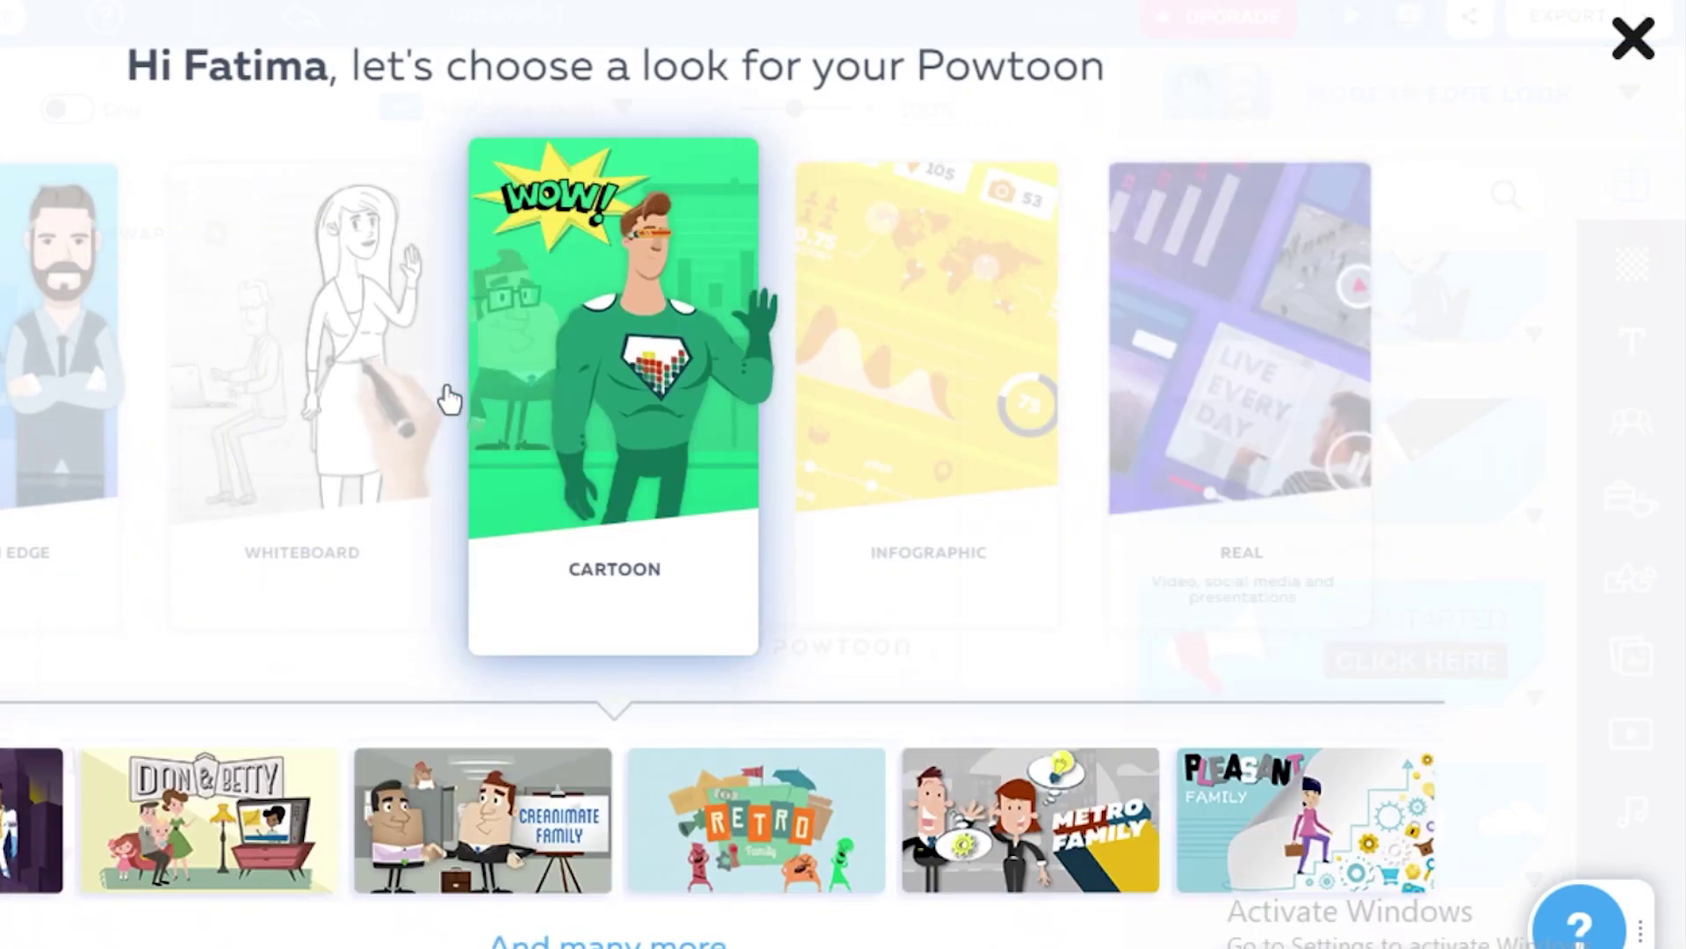
left_click(624, 486)
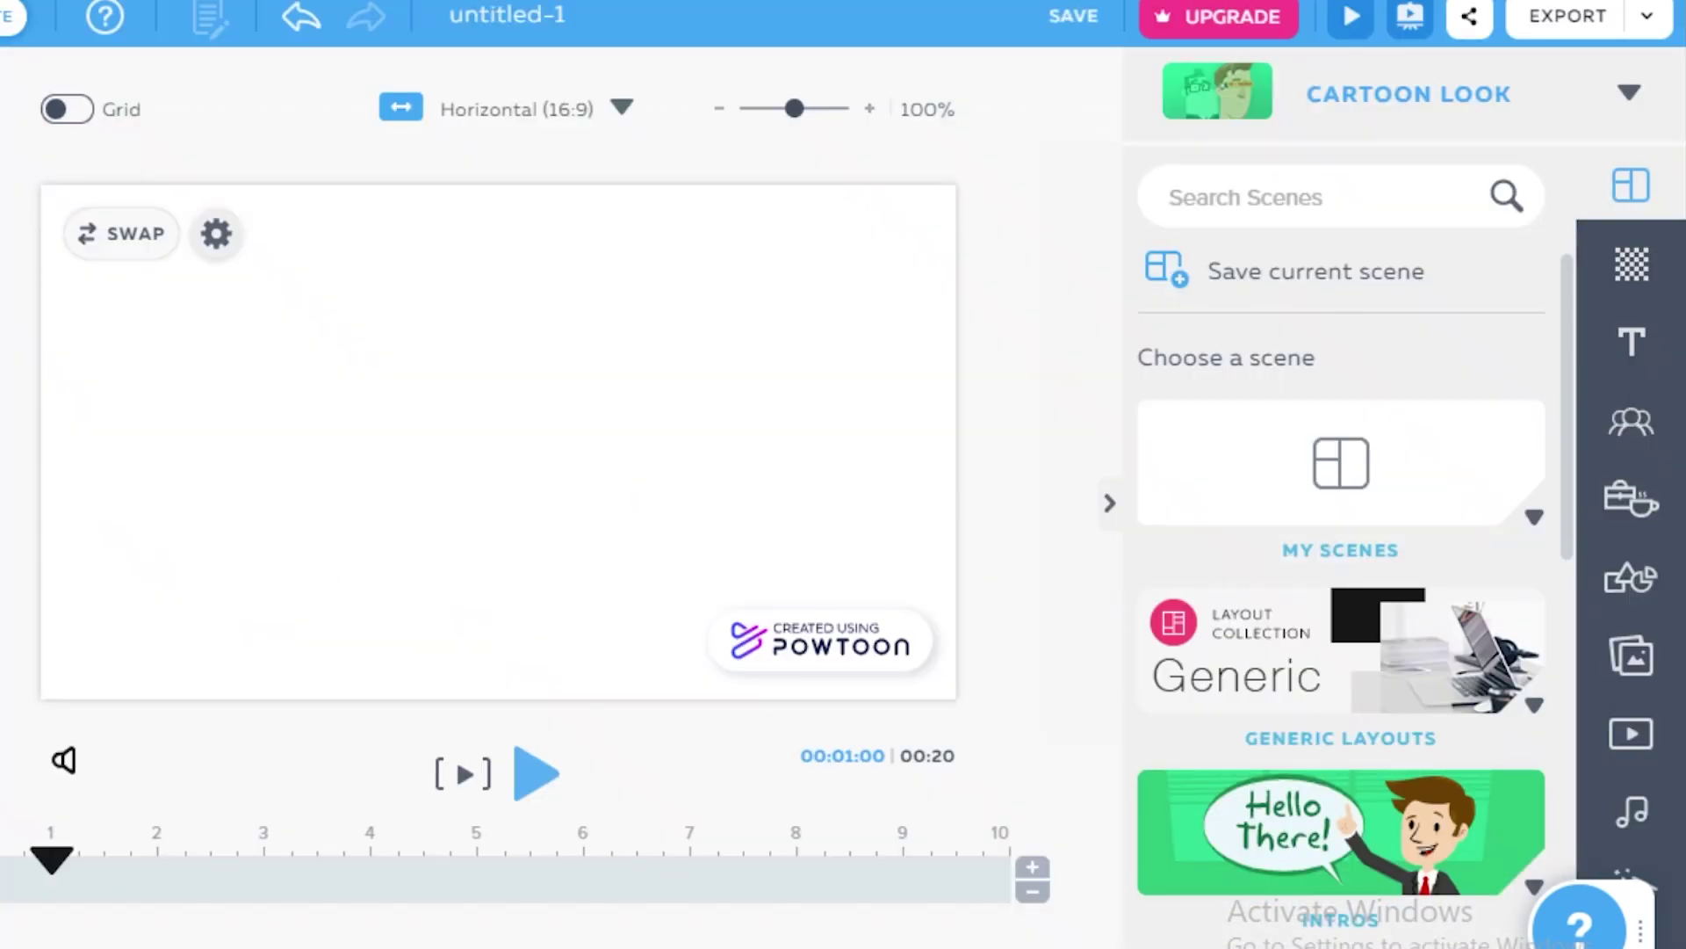
Insert the Situations office scene with the stressed worker and paper stacks.
scroll(1382, 639, "down", 5)
scroll(1400, 639, "down", 3)
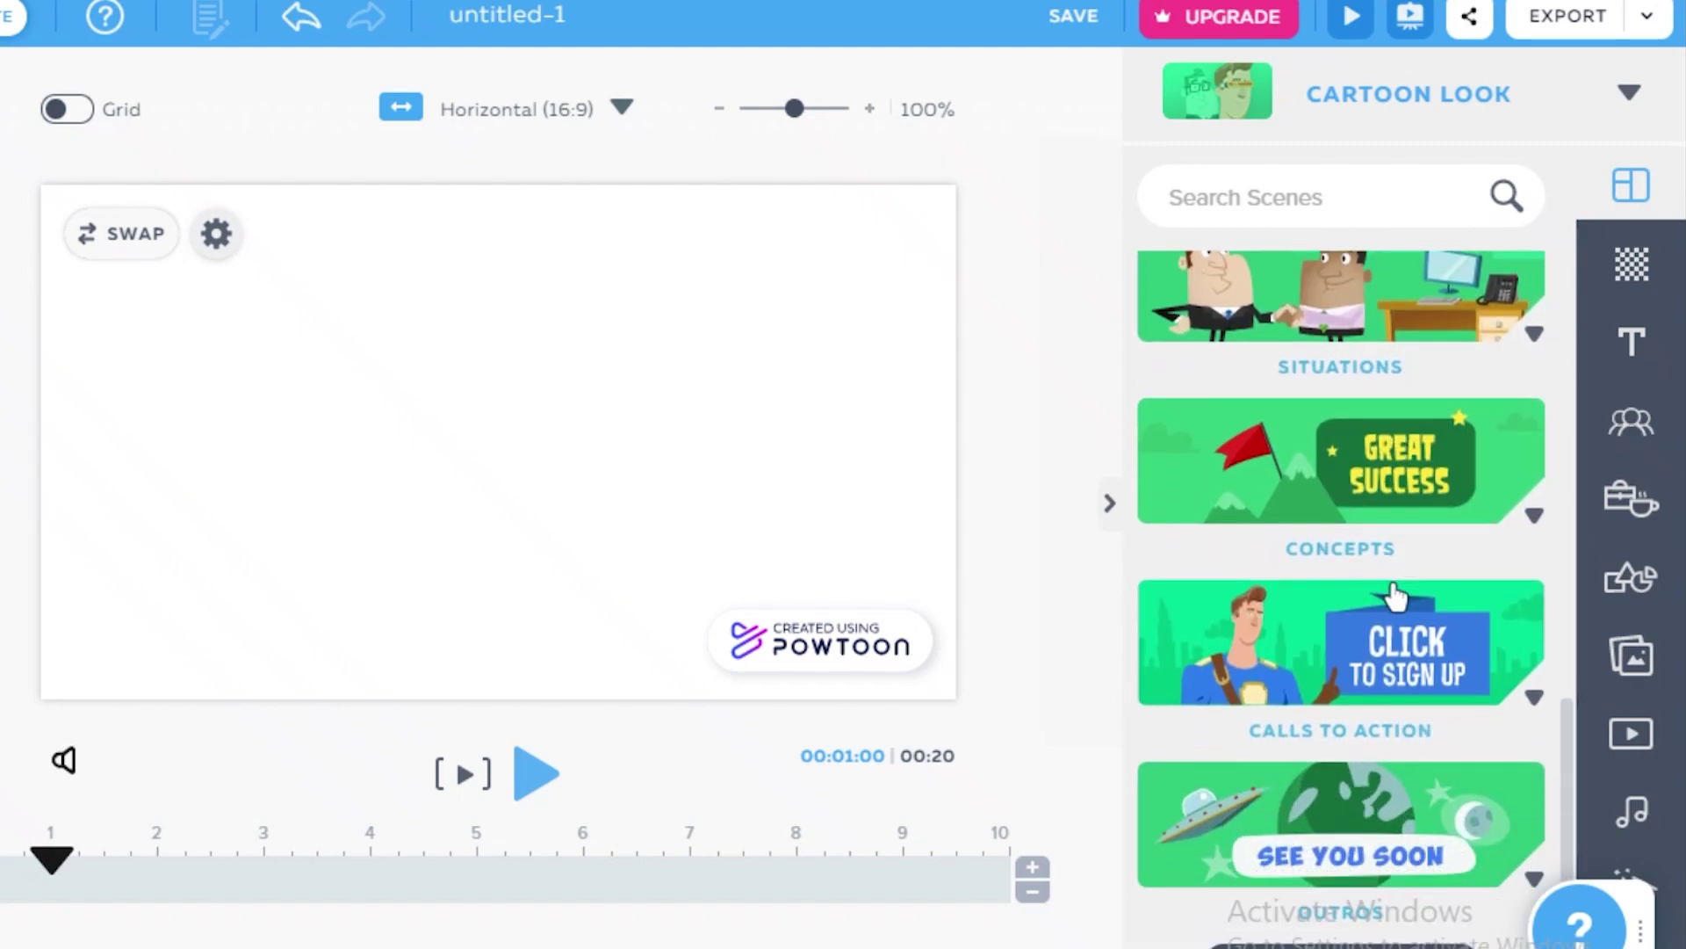
scroll(1378, 575, "up", 3)
left_click(1379, 575)
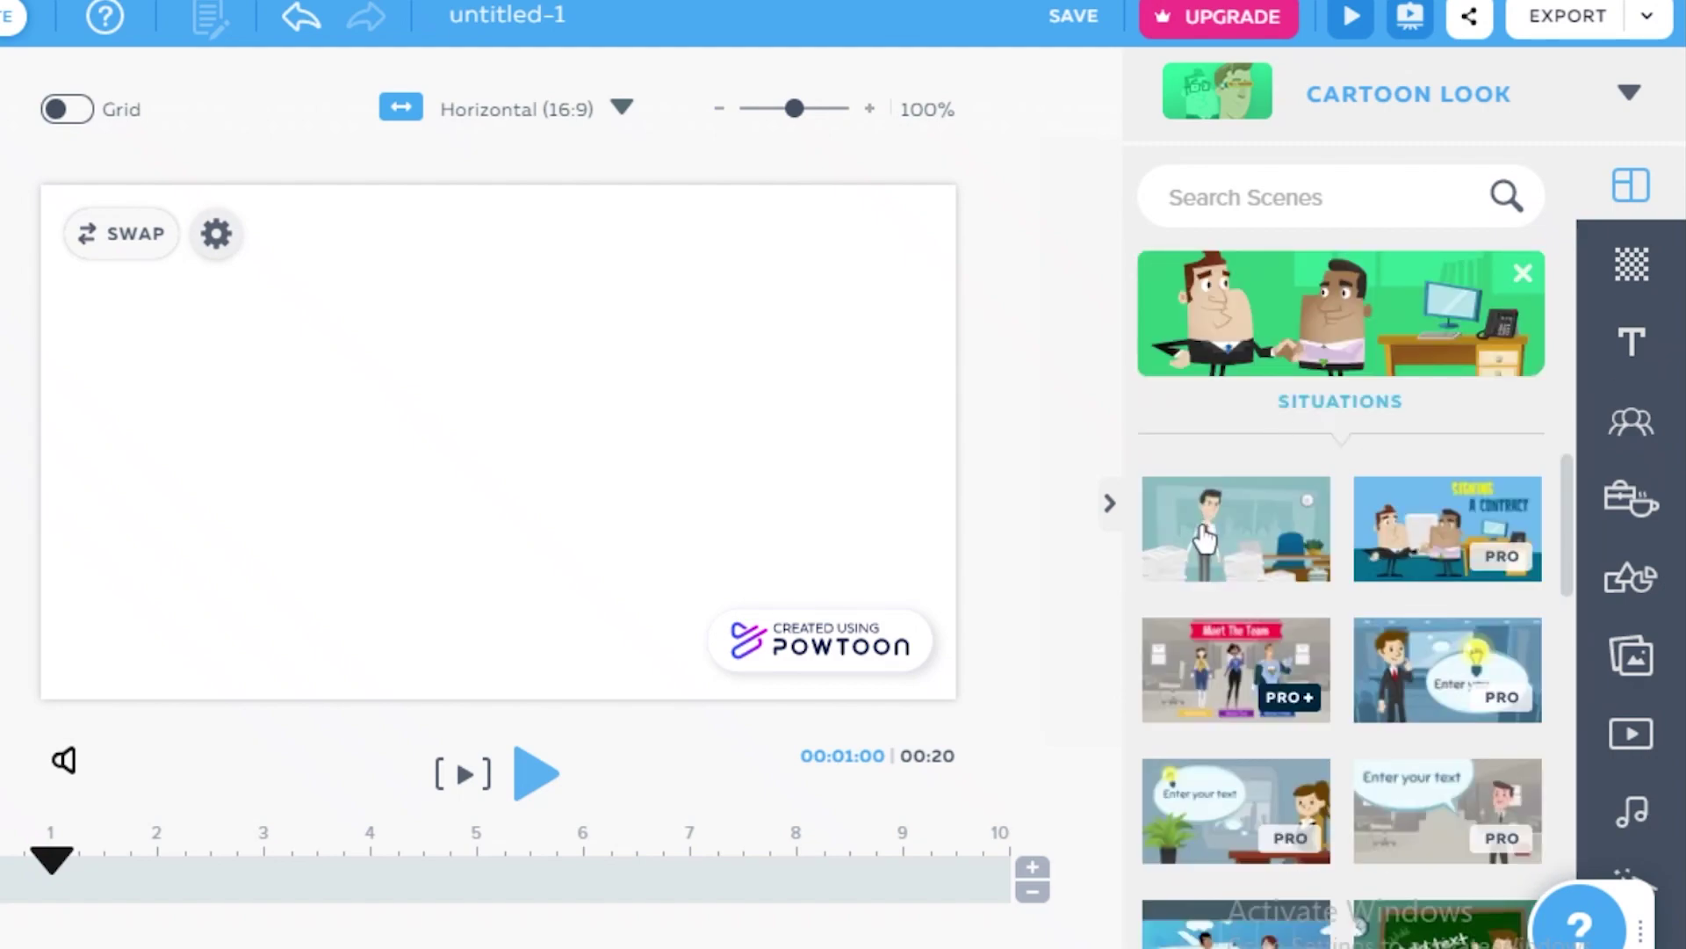
left_click(1205, 536)
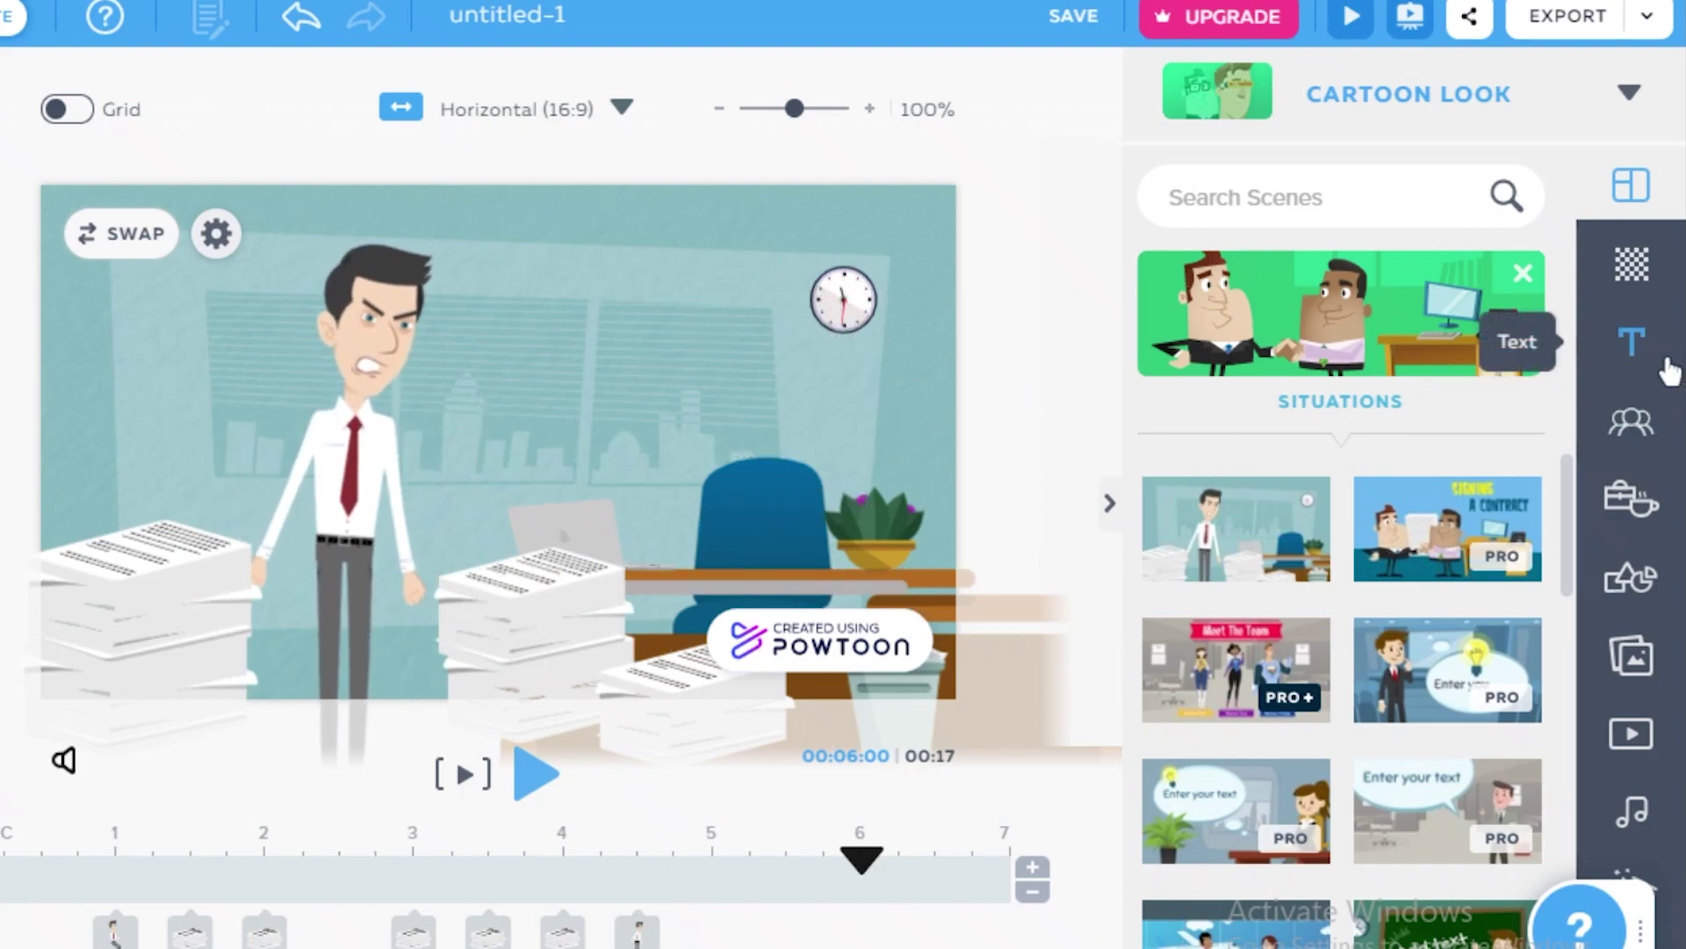
Add a title and move it up beside the wall clock.
left_click(1627, 296)
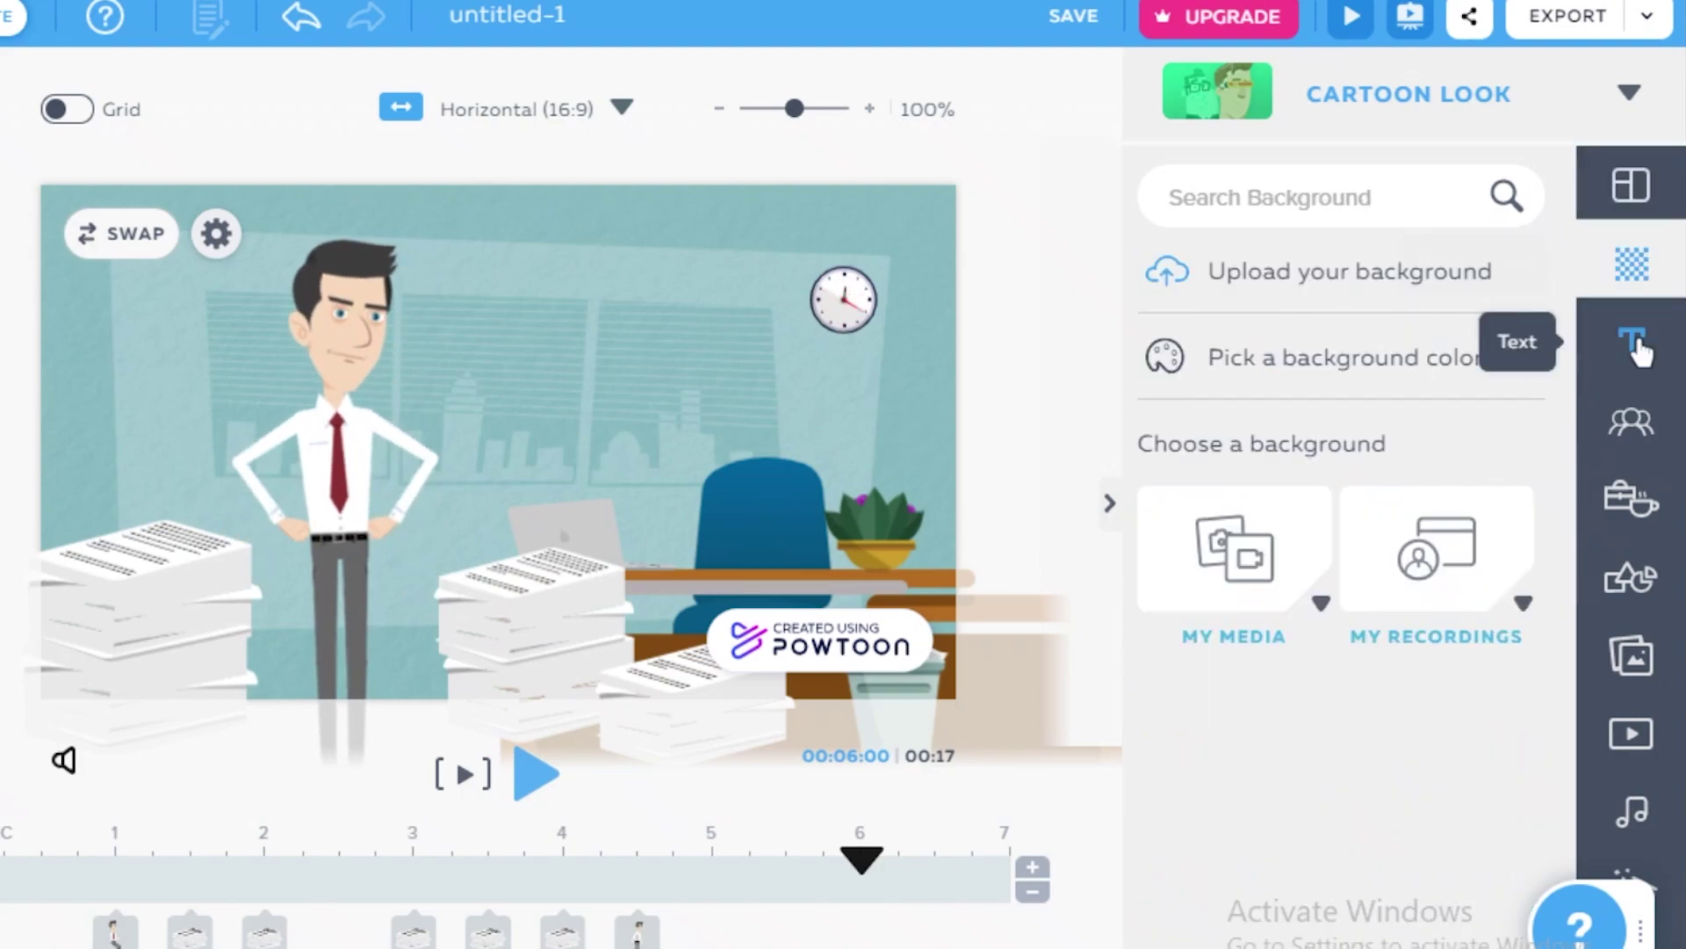
left_click(1630, 341)
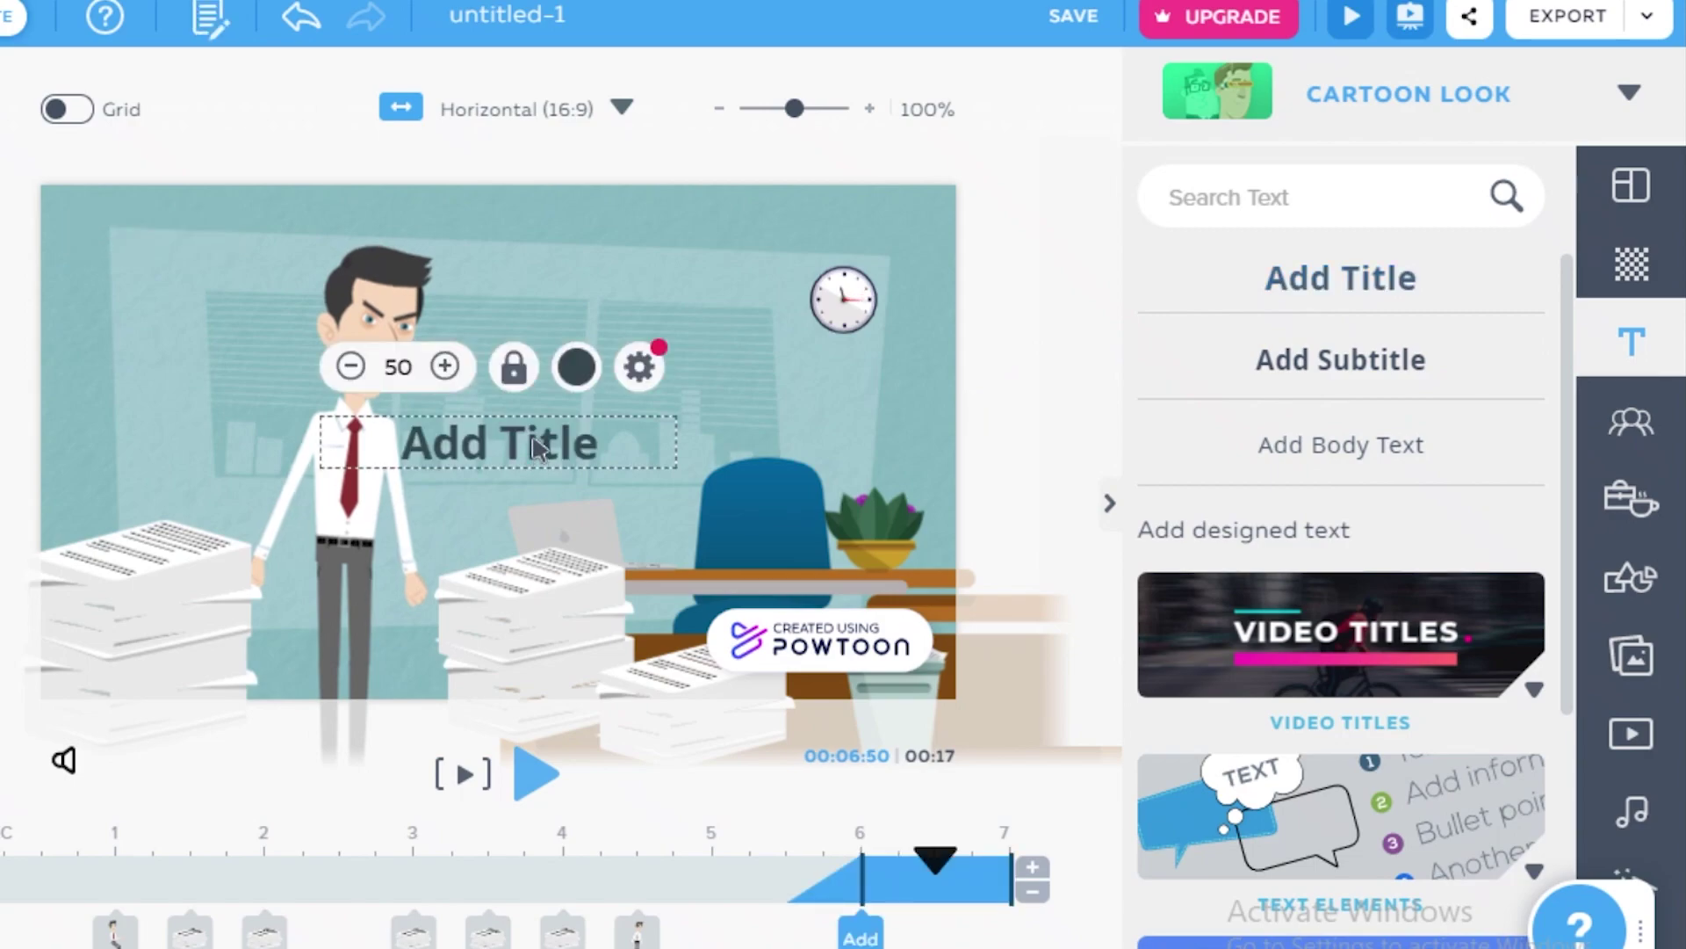
left_click_drag(538, 446, 616, 286)
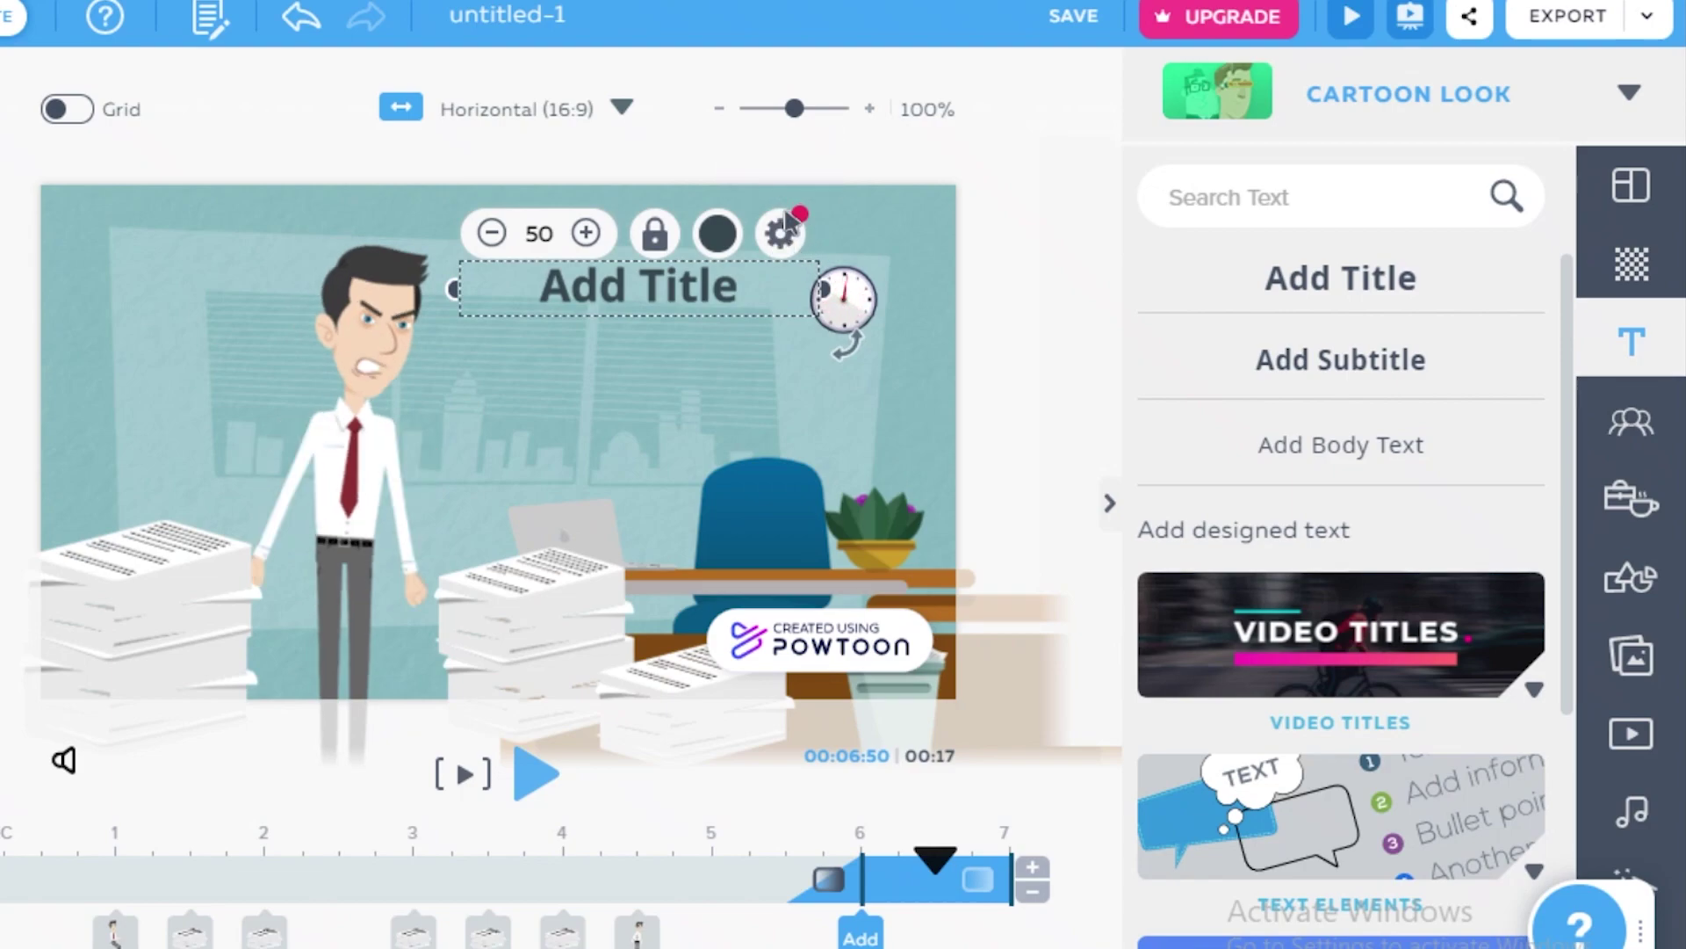
Set the title font to Paytone One and its colour to black.
left_click(786, 226)
left_click(275, 169)
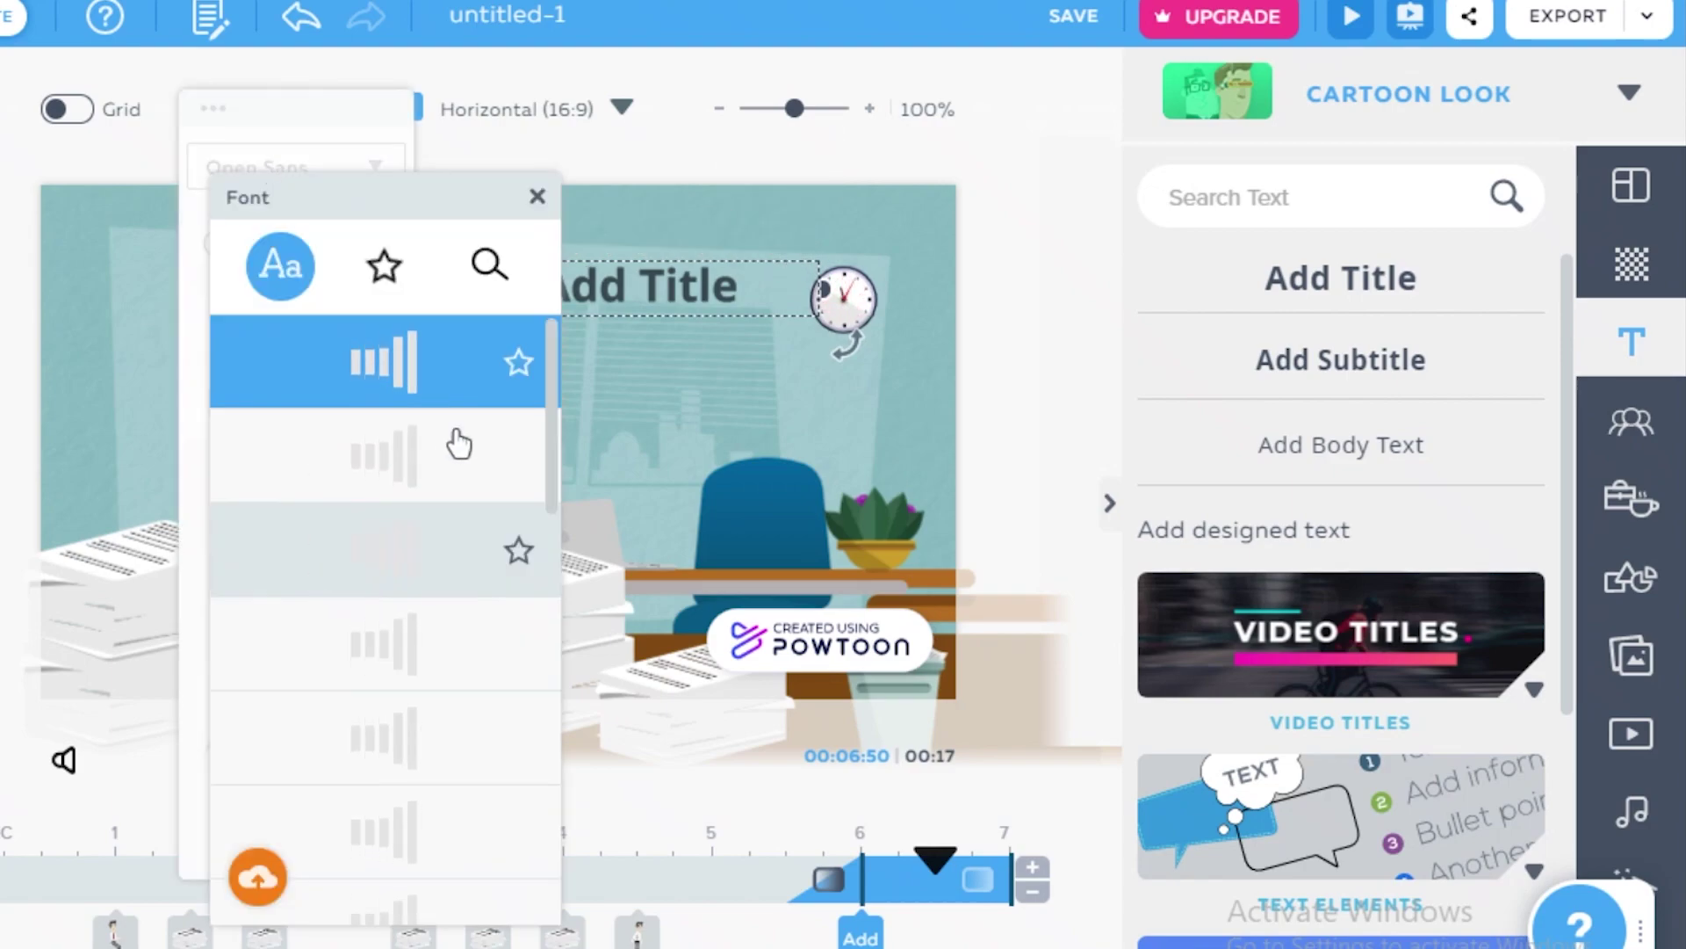
left_click(355, 654)
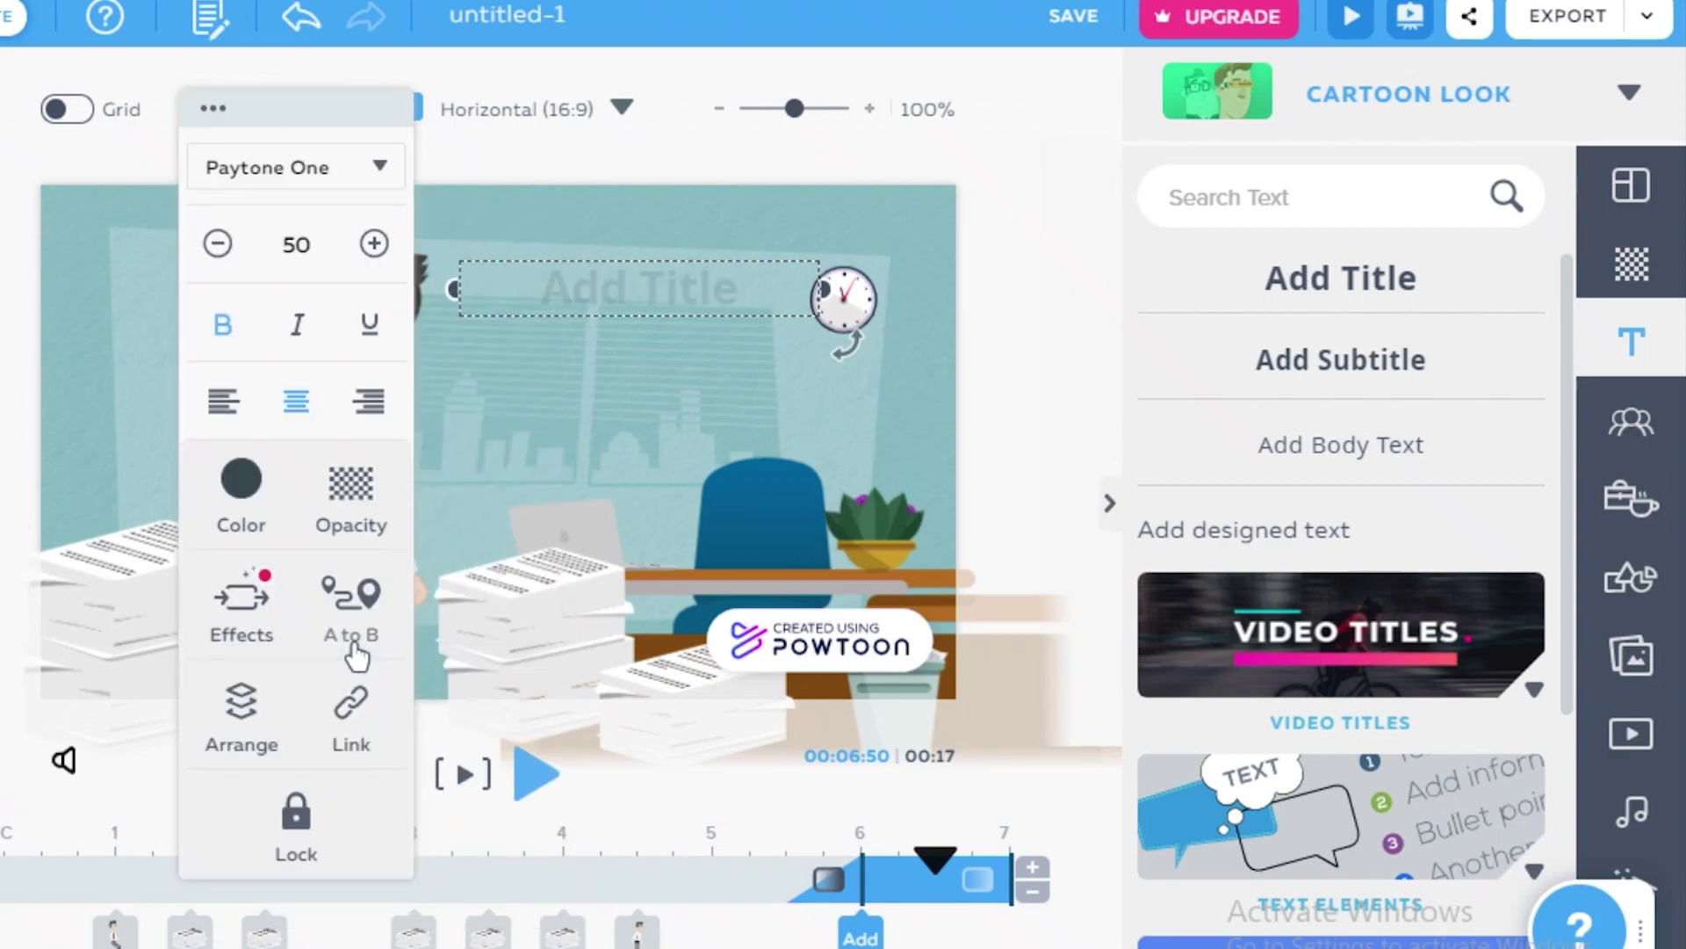
left_click(240, 478)
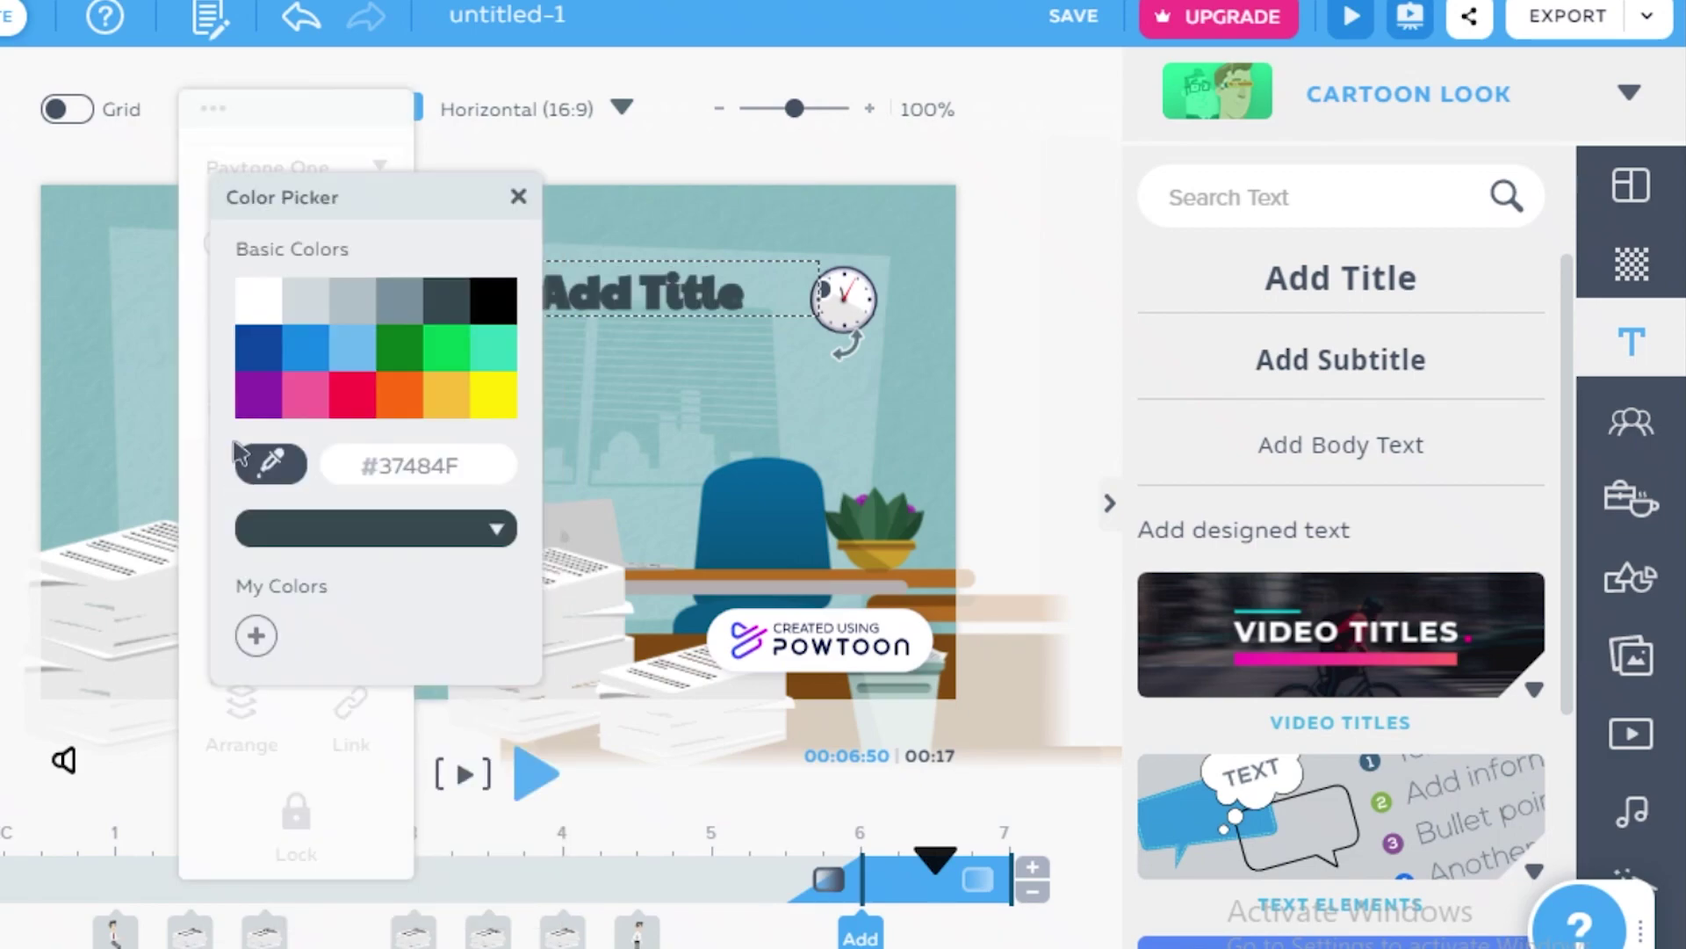
left_click(493, 302)
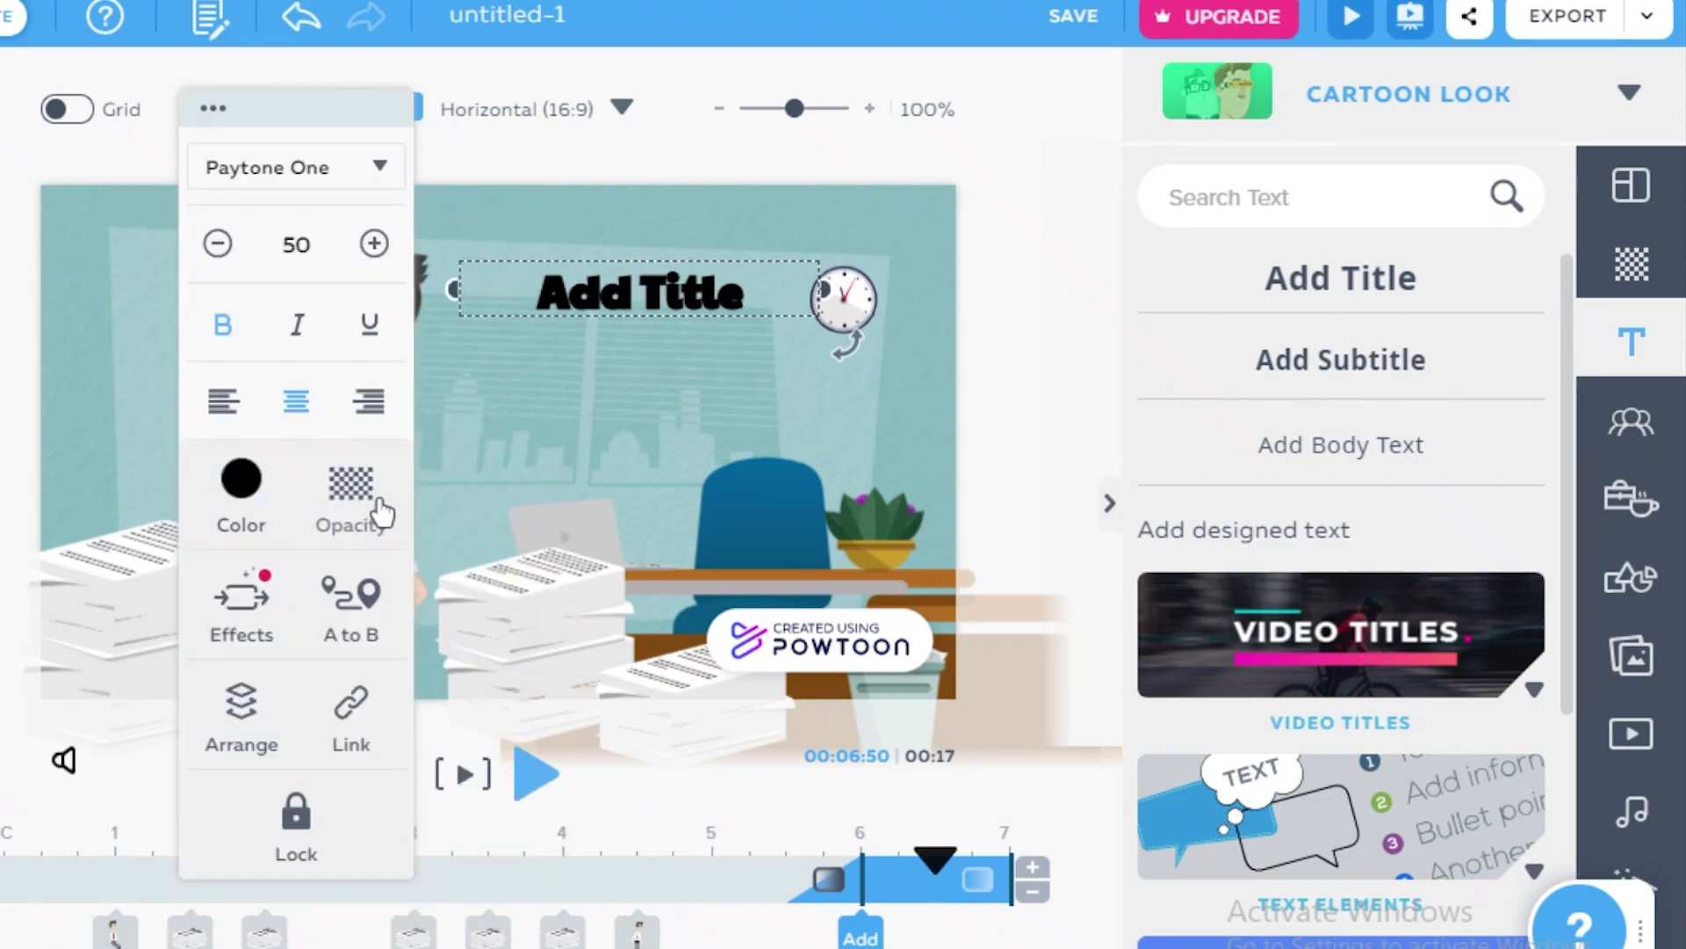
Try the Bounce entrance on the title, then settle on Pop as its enter effect.
left_click(239, 626)
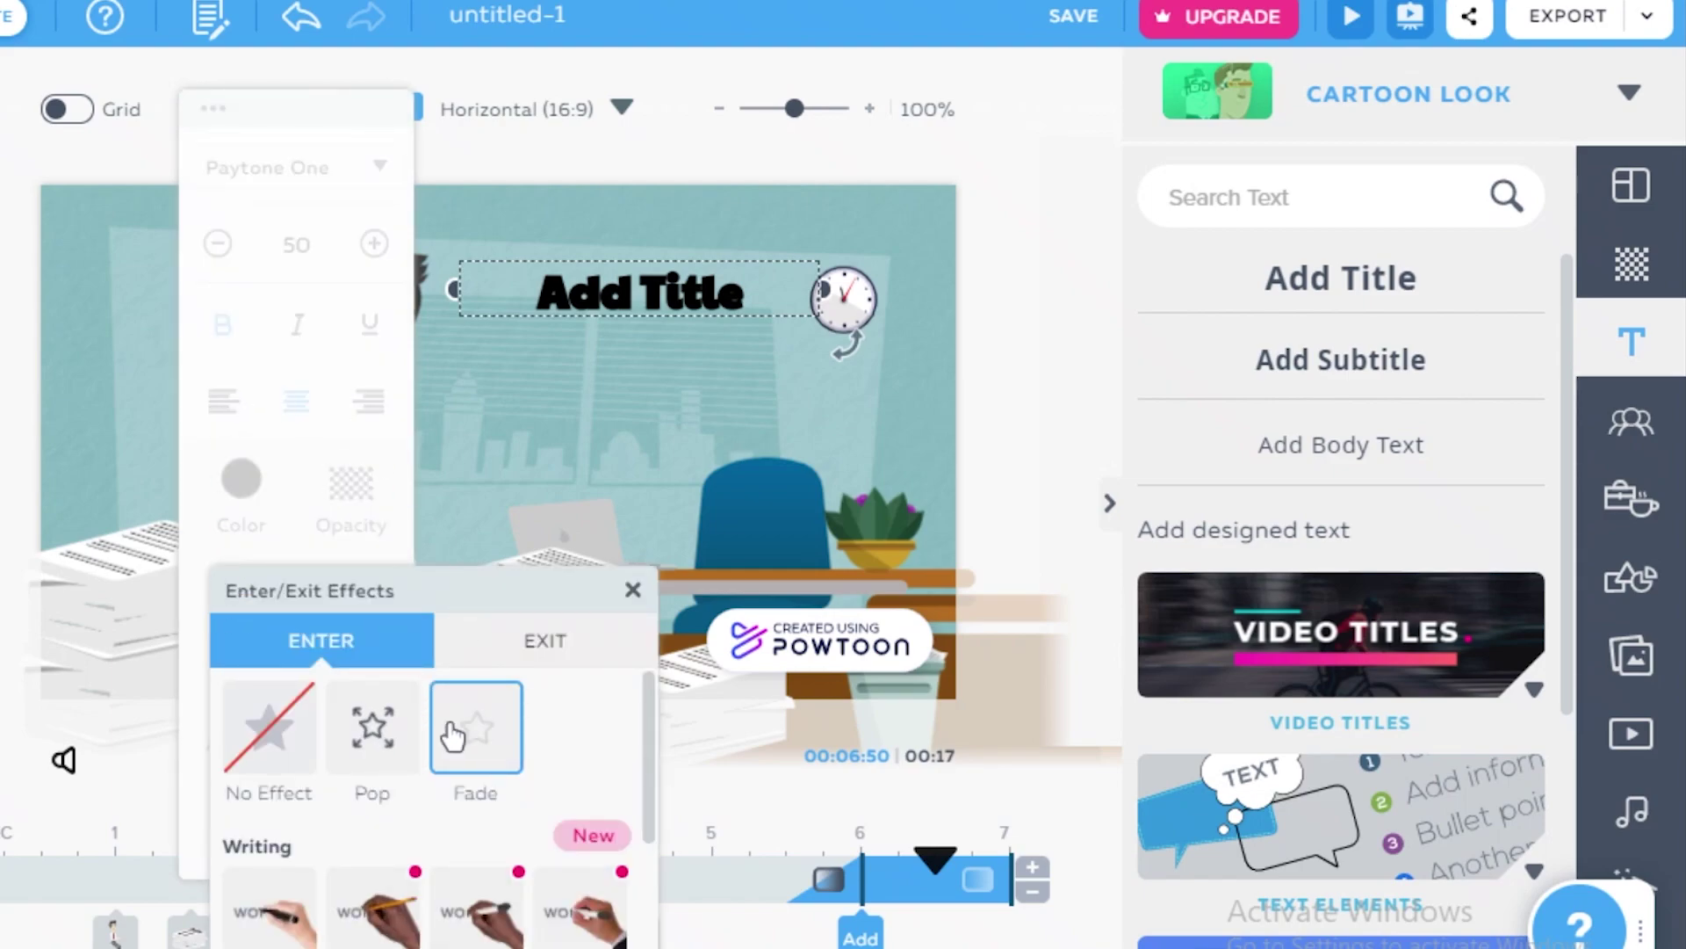
scroll(290, 755, "down", 2)
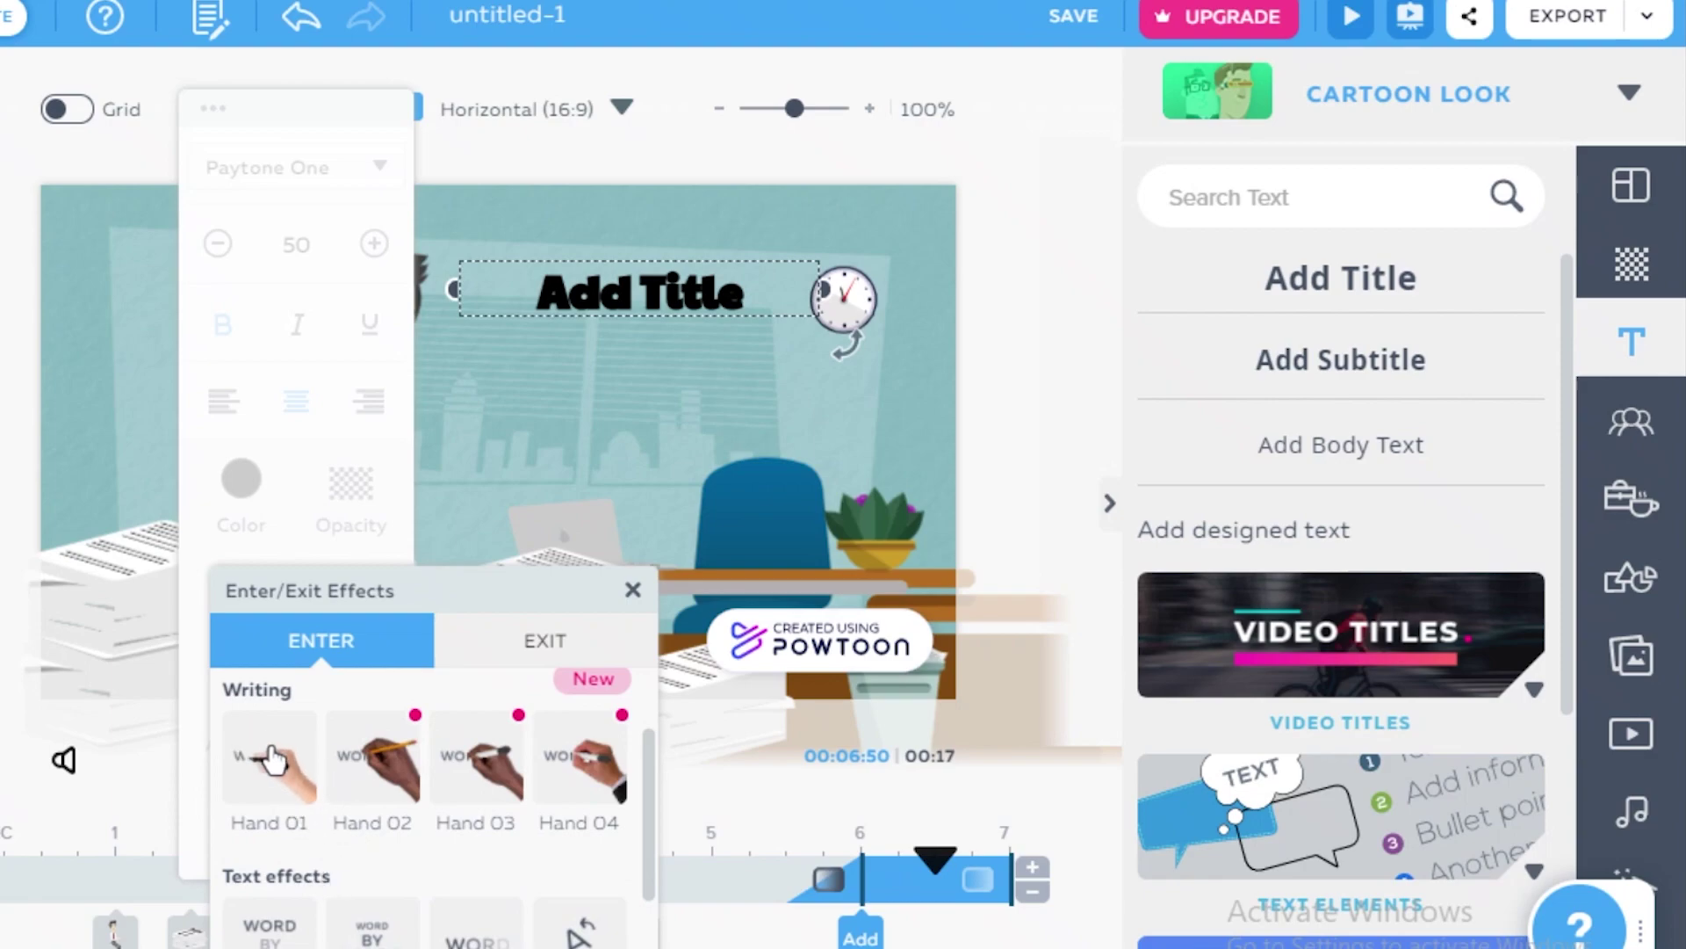
scroll(274, 762, "down", 3)
left_click(269, 788)
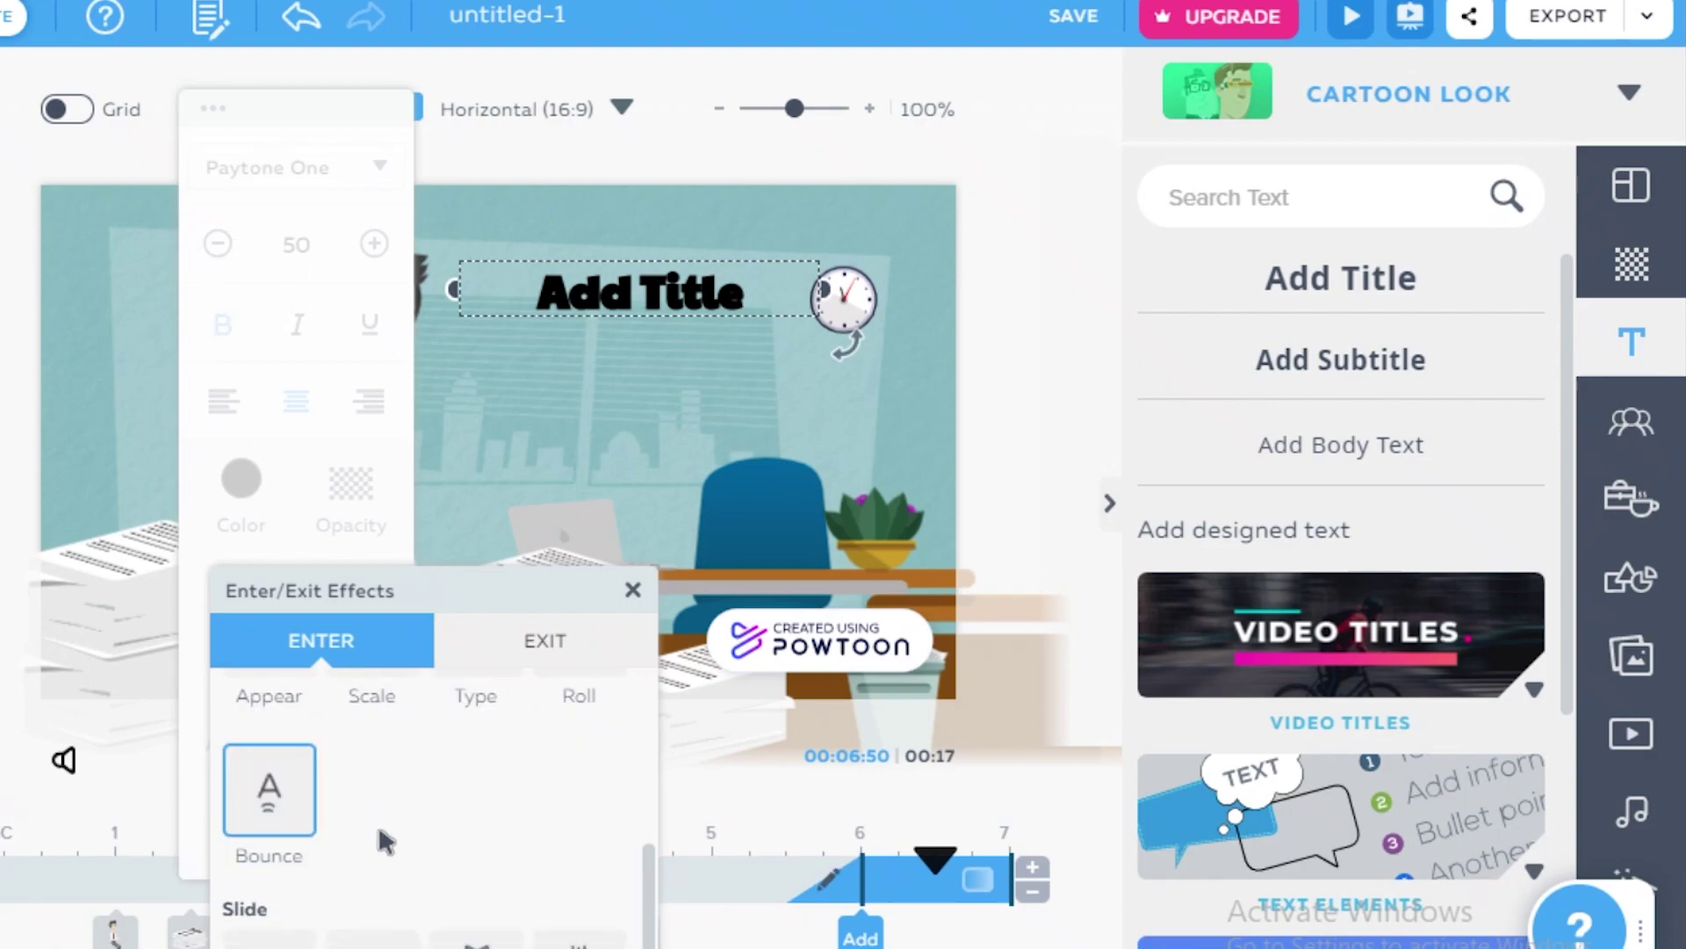
scroll(255, 786, "up", 2)
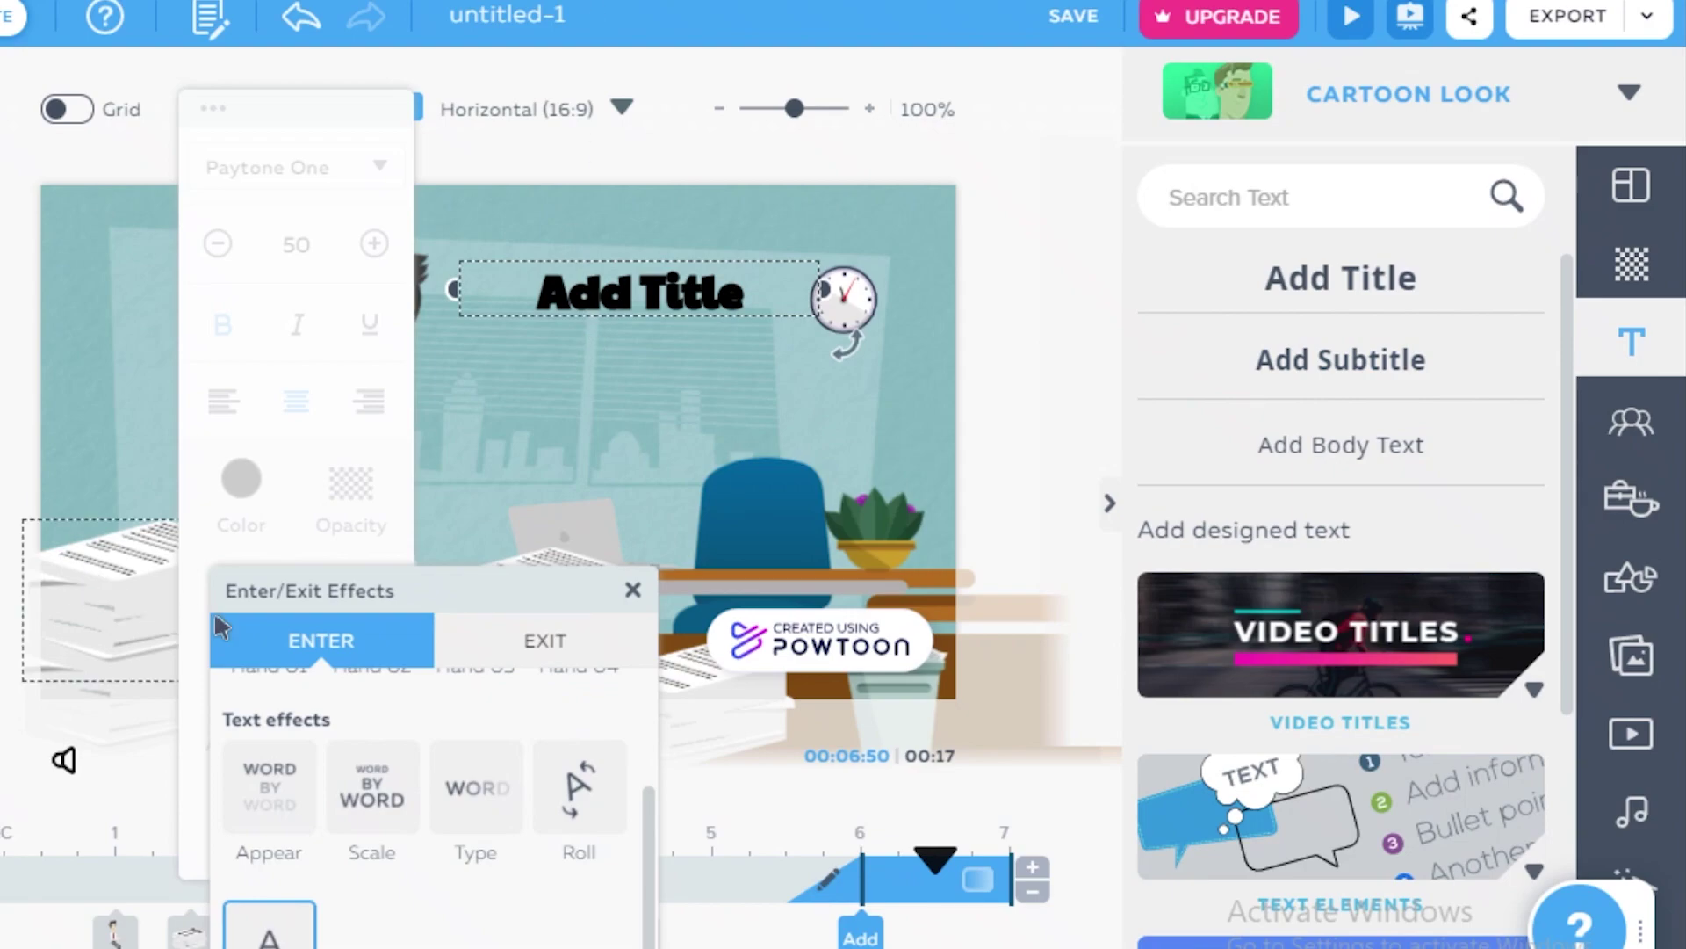
scroll(252, 711, "down", 4)
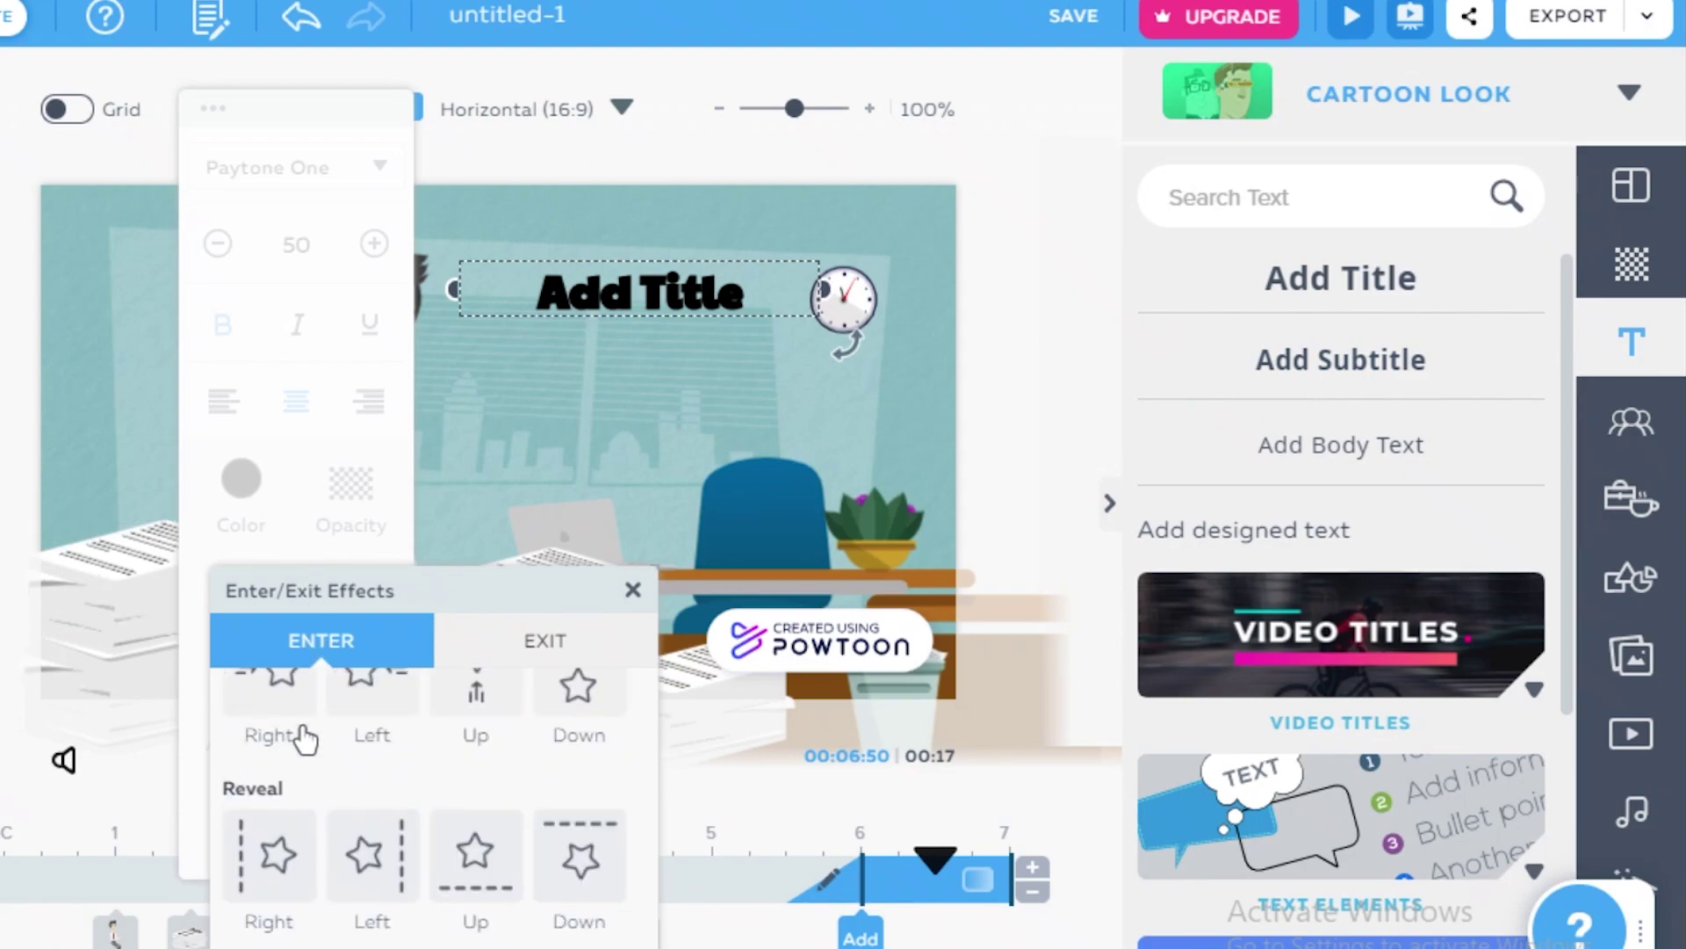
scroll(393, 807, "up", 5)
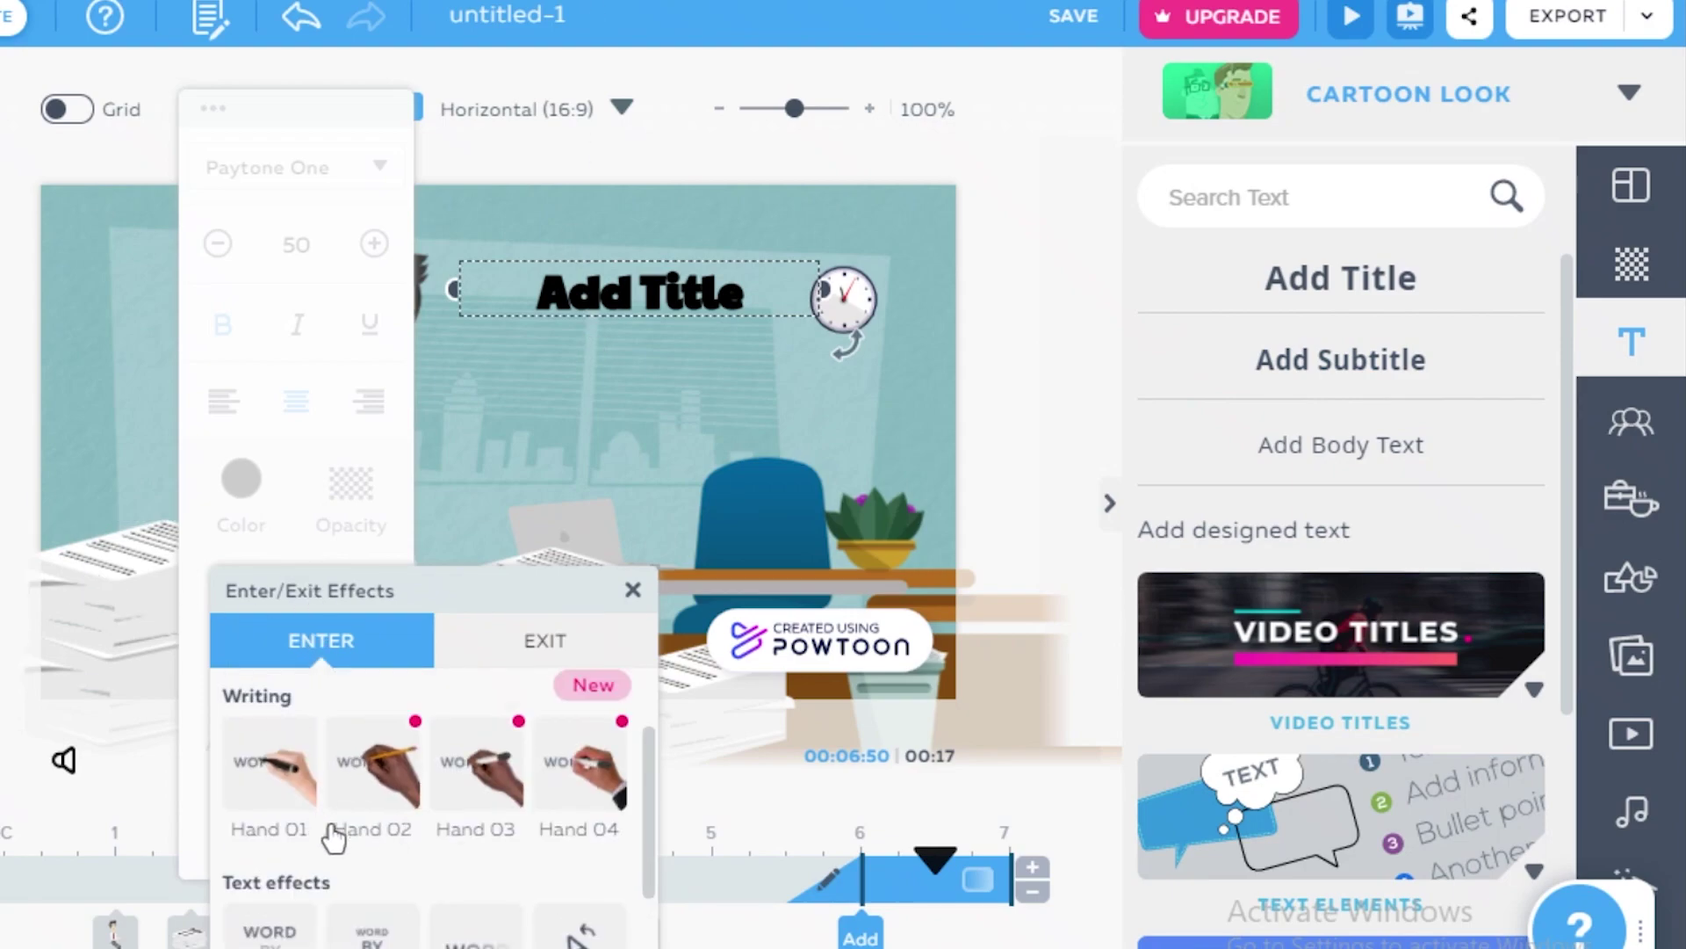
scroll(322, 753, "down", 2)
scroll(318, 755, "down", 1)
scroll(386, 724, "up", 5)
left_click(391, 724)
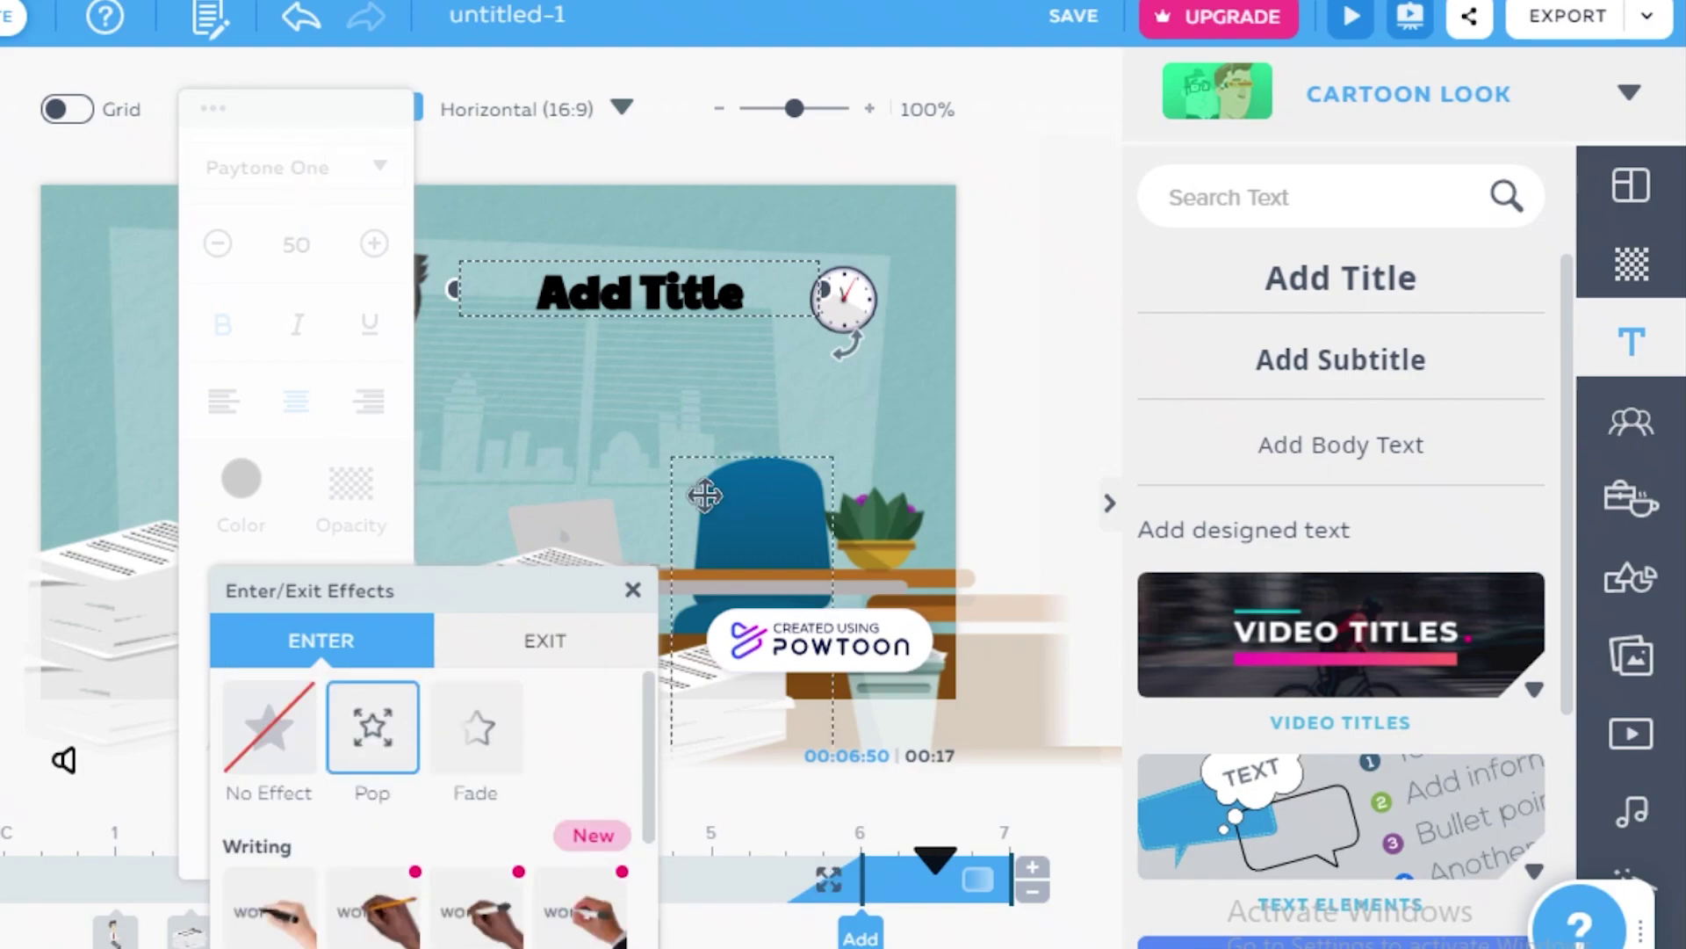
left_click(632, 590)
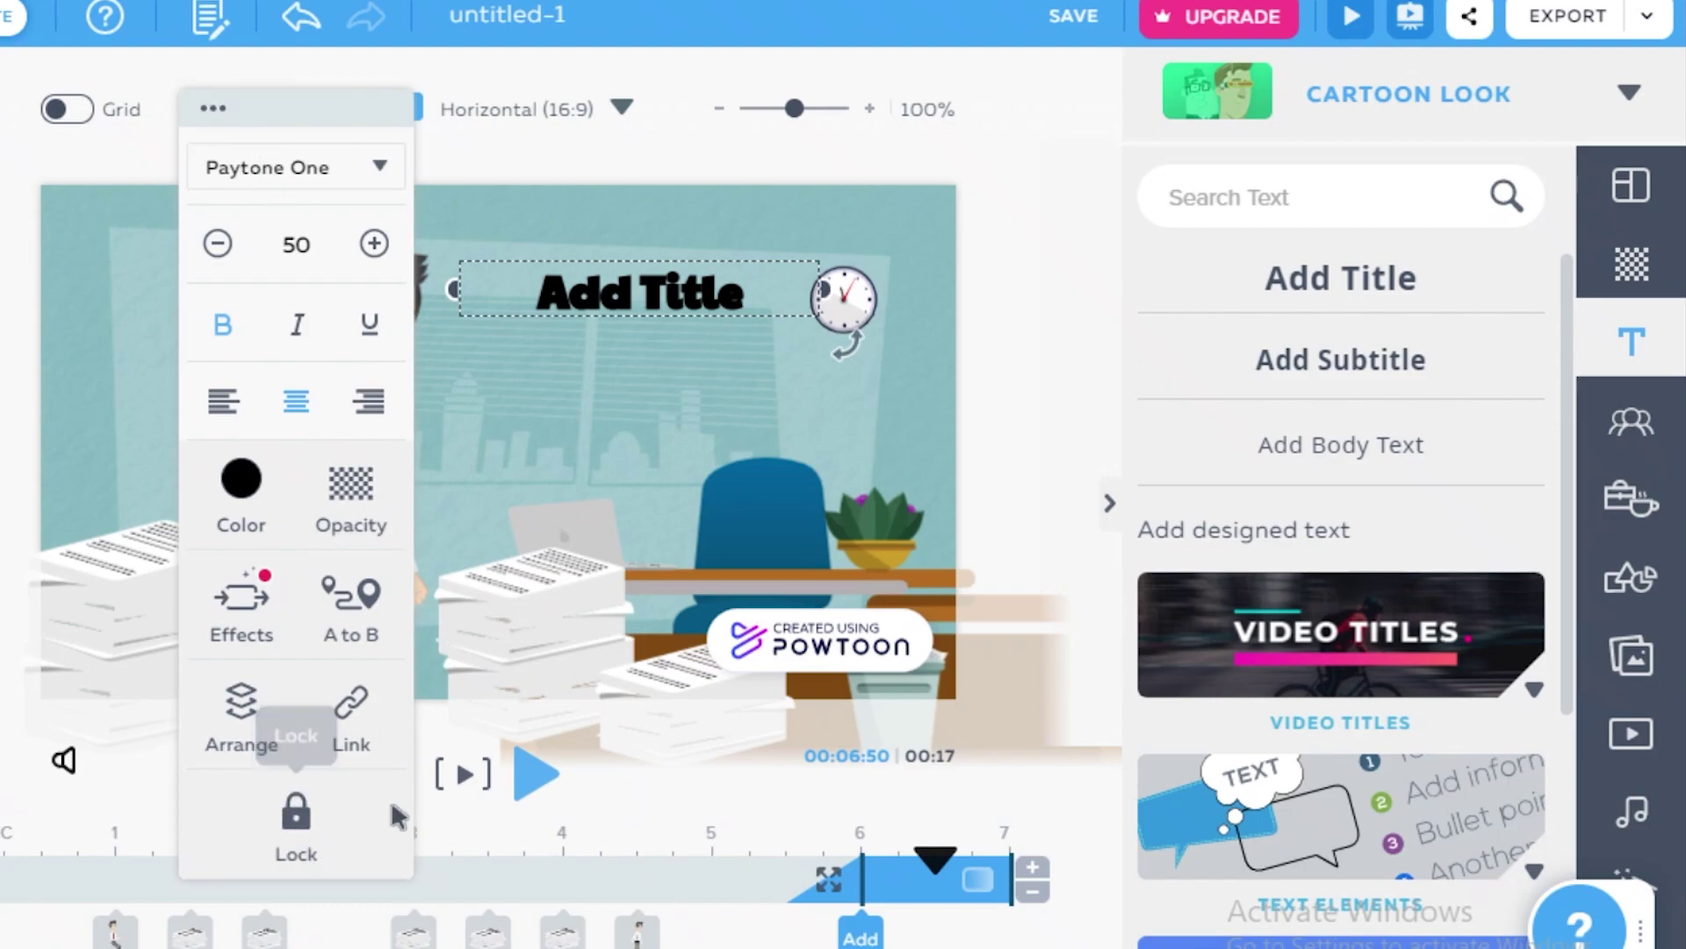
Change the title text to 'TIRED OF YOUR WORK LOAD?' and preview the slide.
left_click(606, 290)
left_click(609, 291)
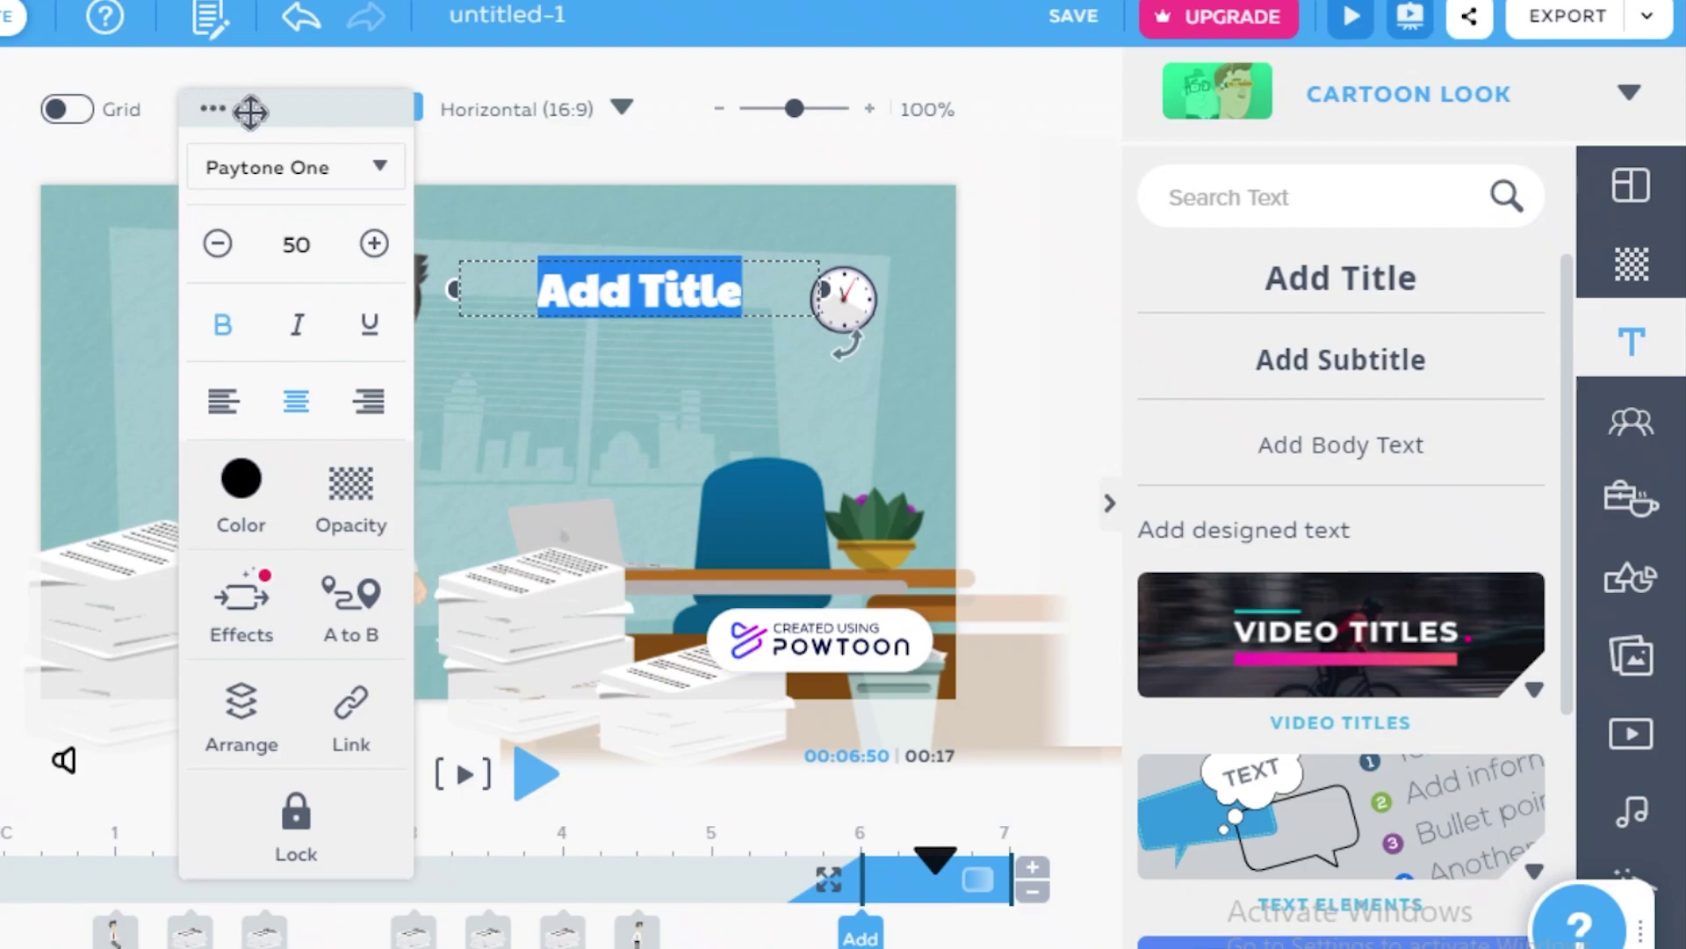
type("A")
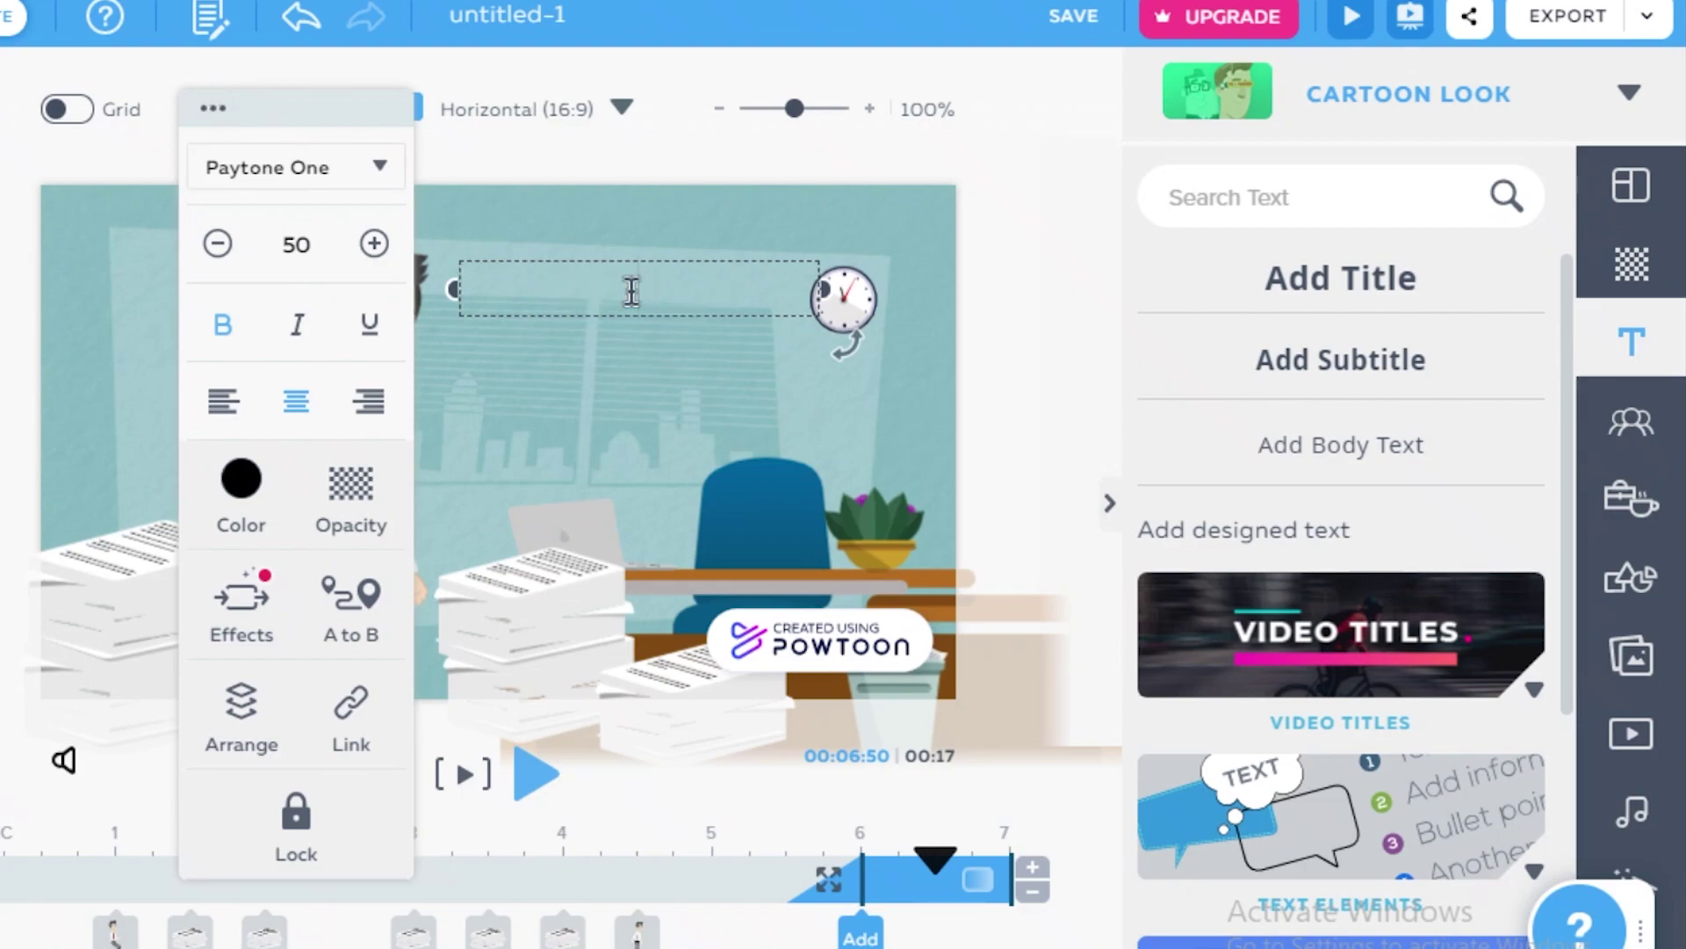
type("TIRED OF ")
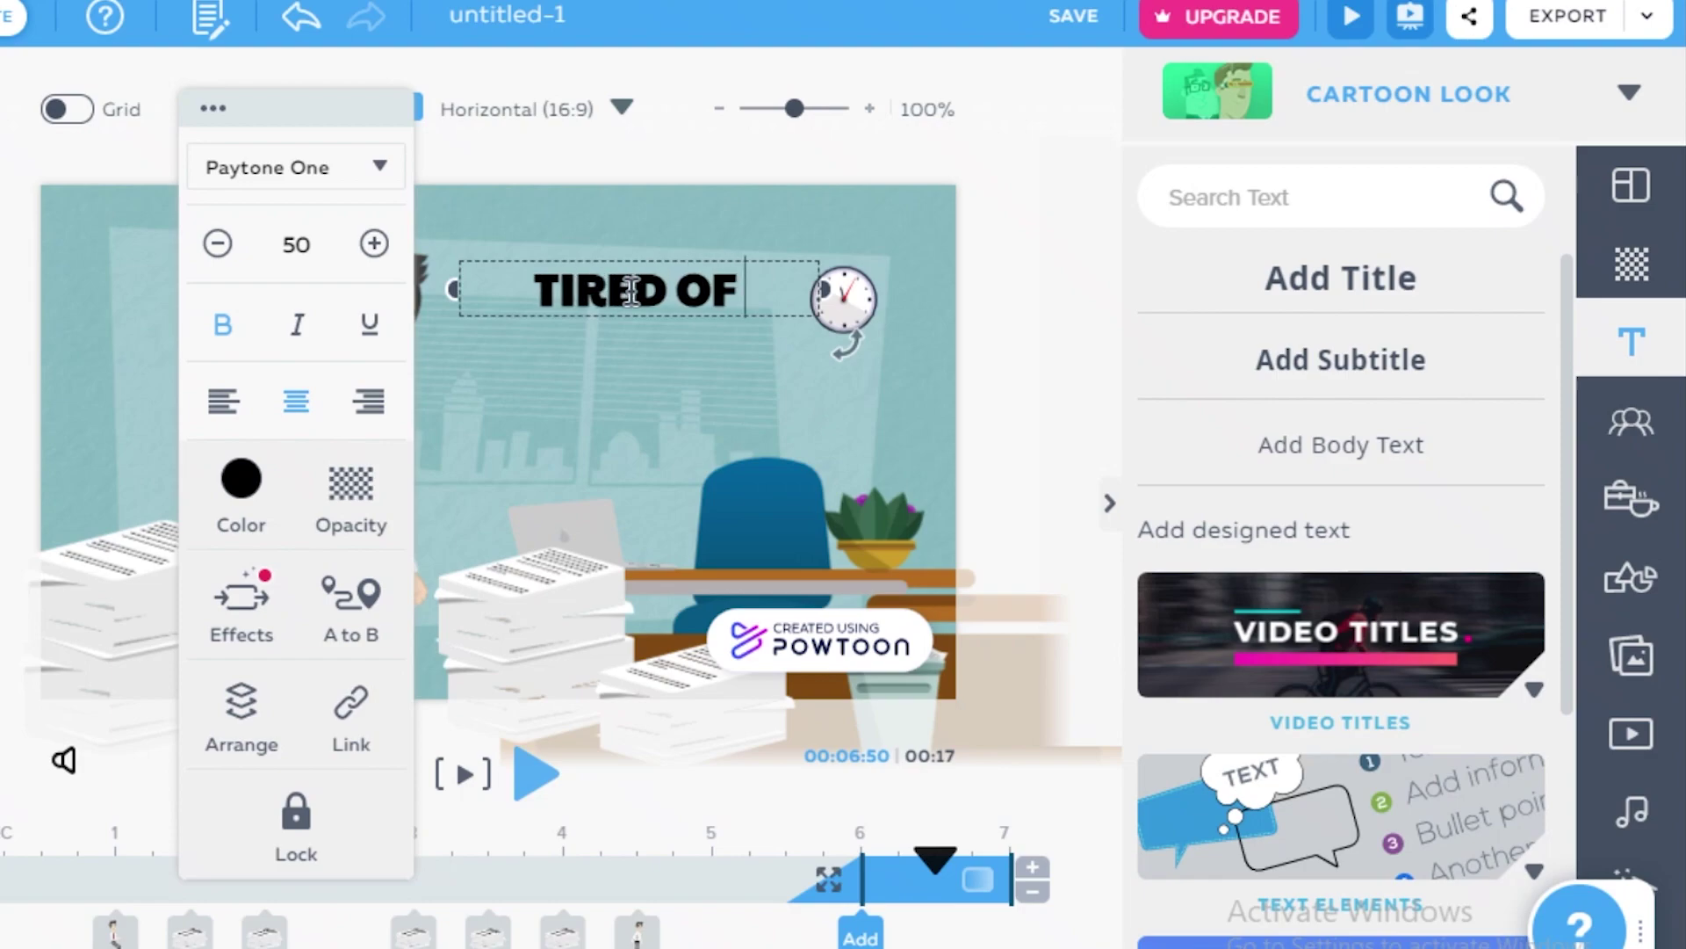
type("YOUR WORK LOAD")
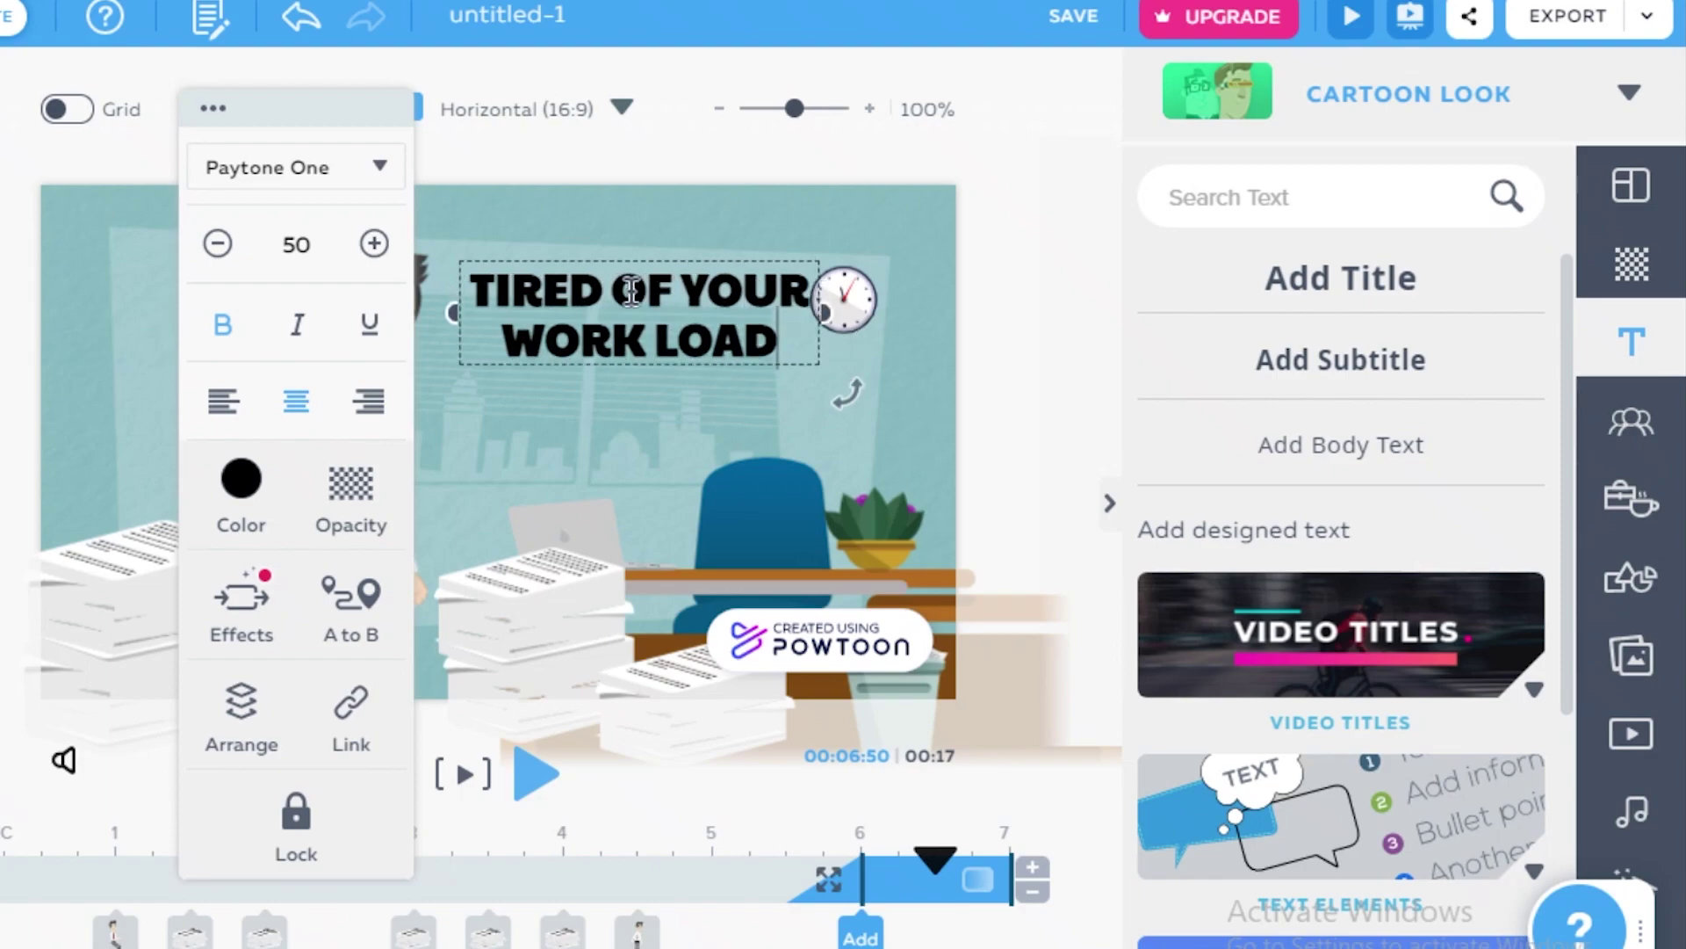
type("?")
left_click(536, 773)
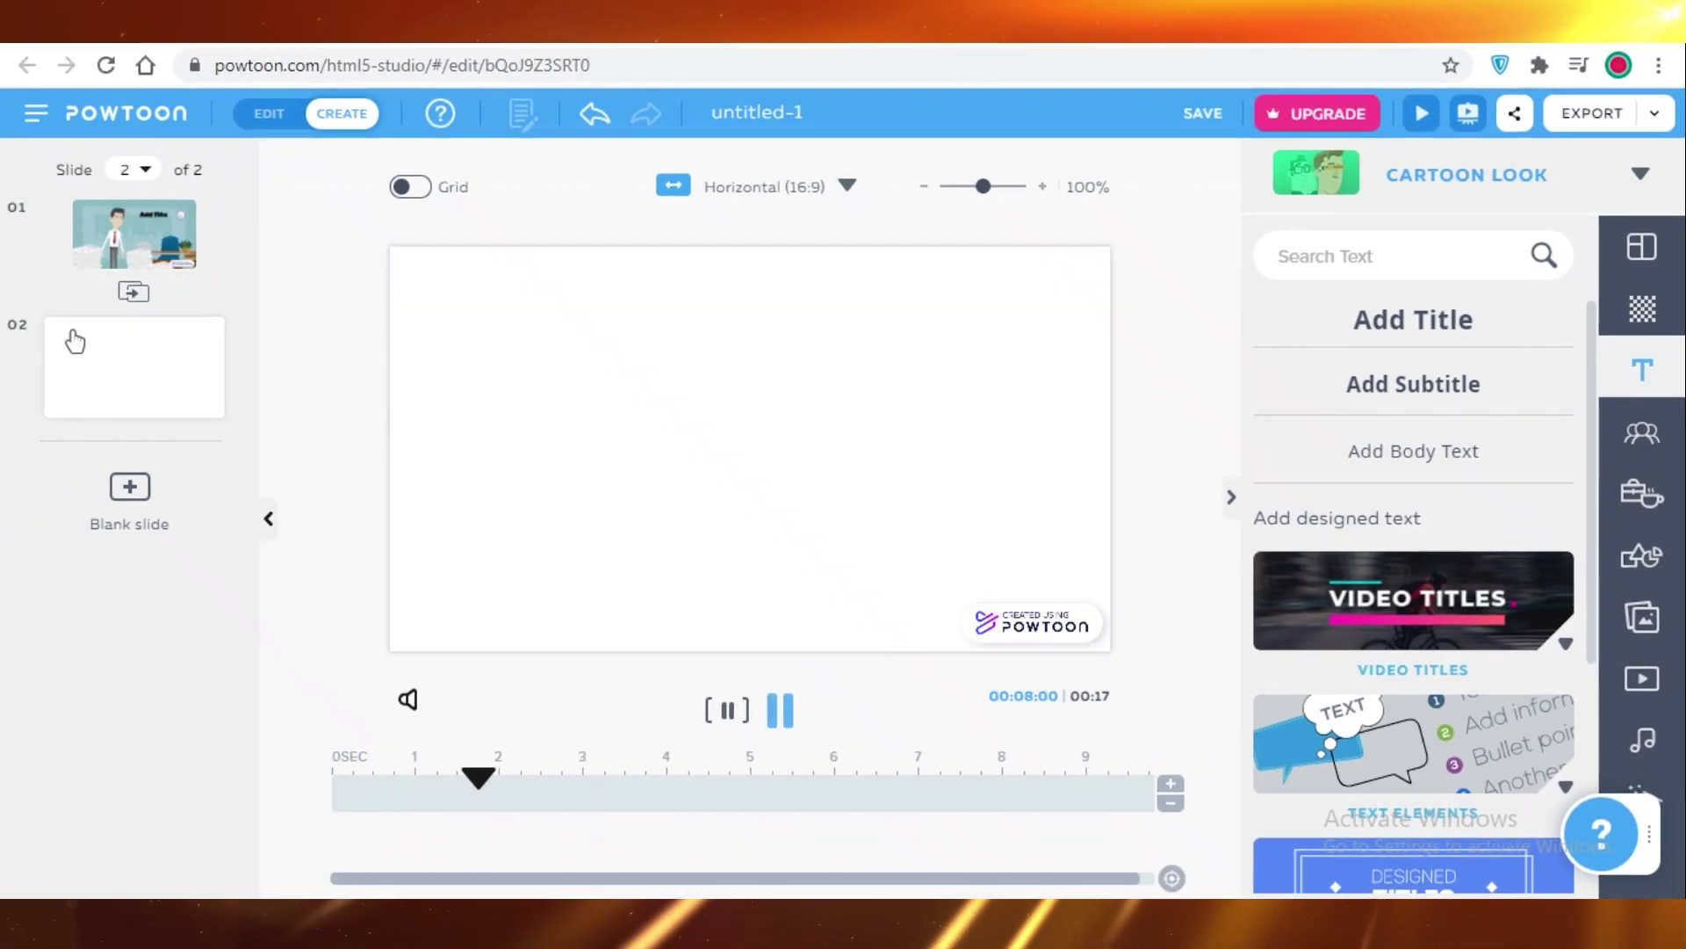
left_click(780, 710)
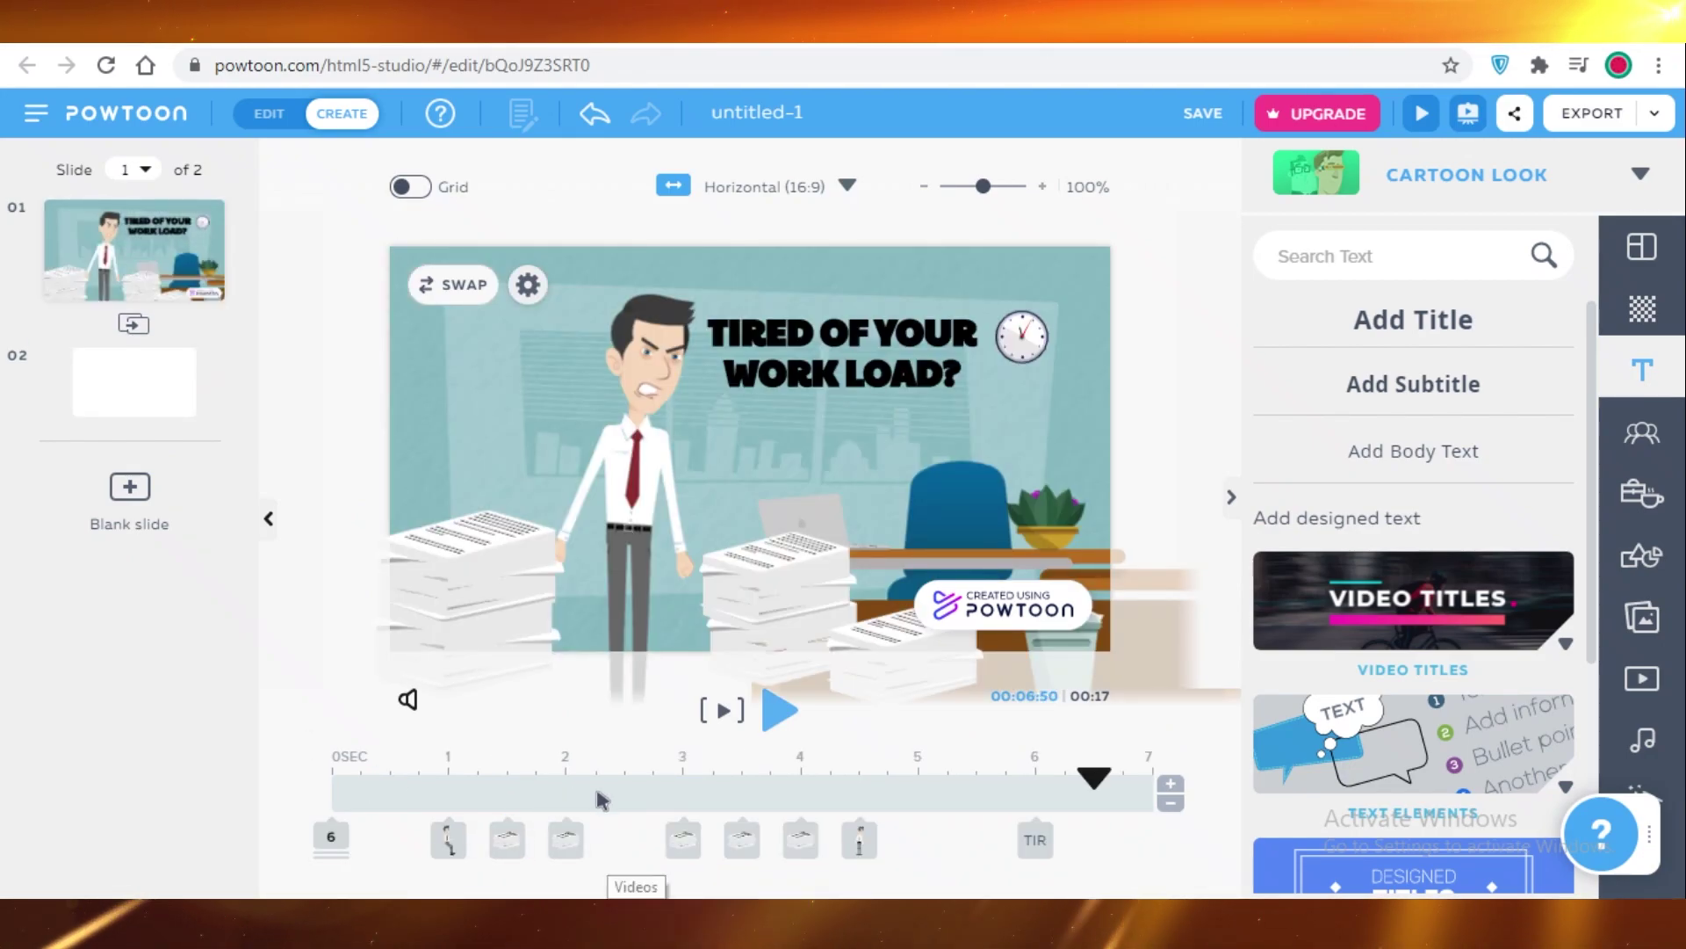
left_click_drag(1109, 784, 372, 713)
left_click(779, 708)
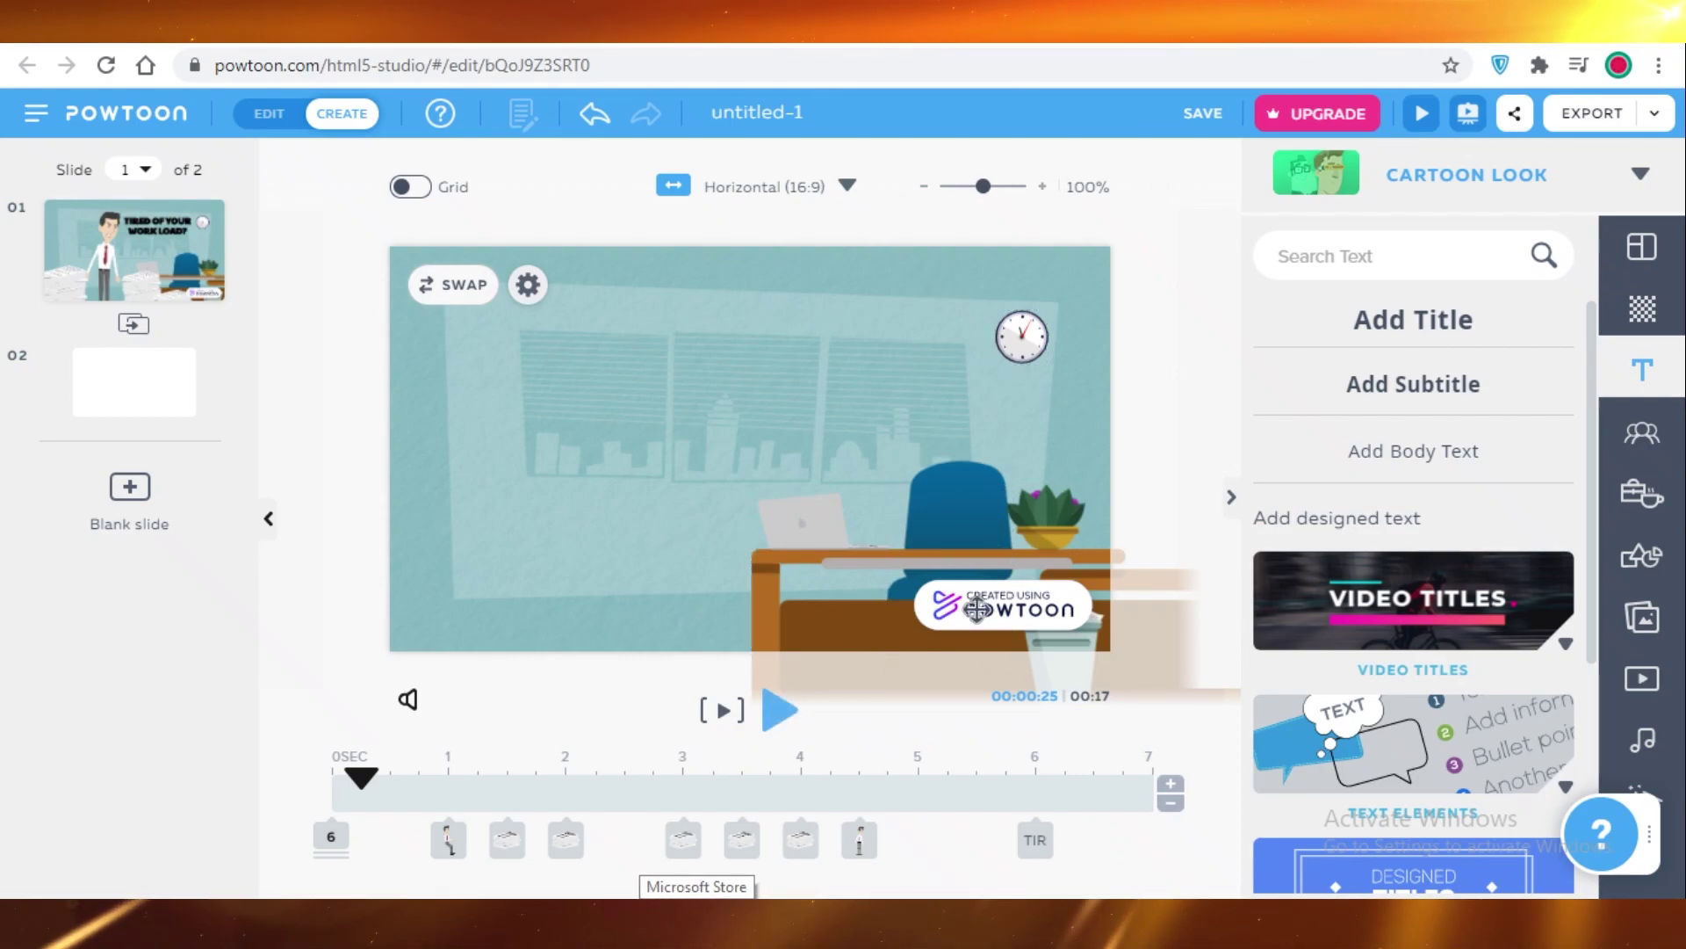
left_click(791, 710)
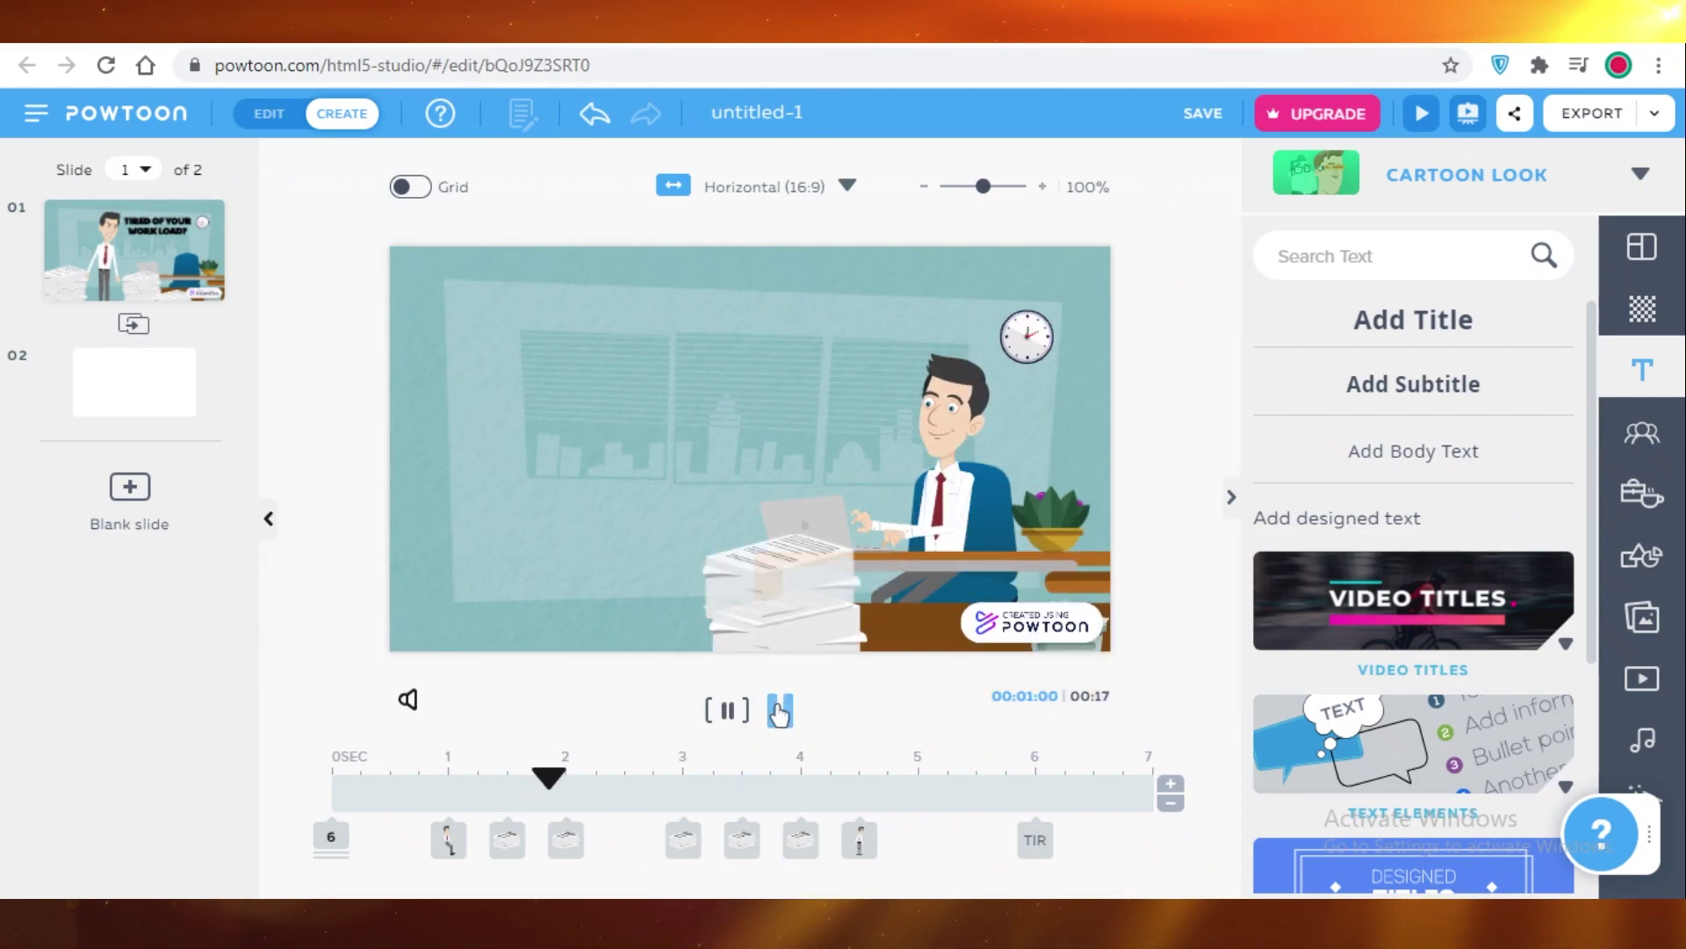
left_click(624, 250)
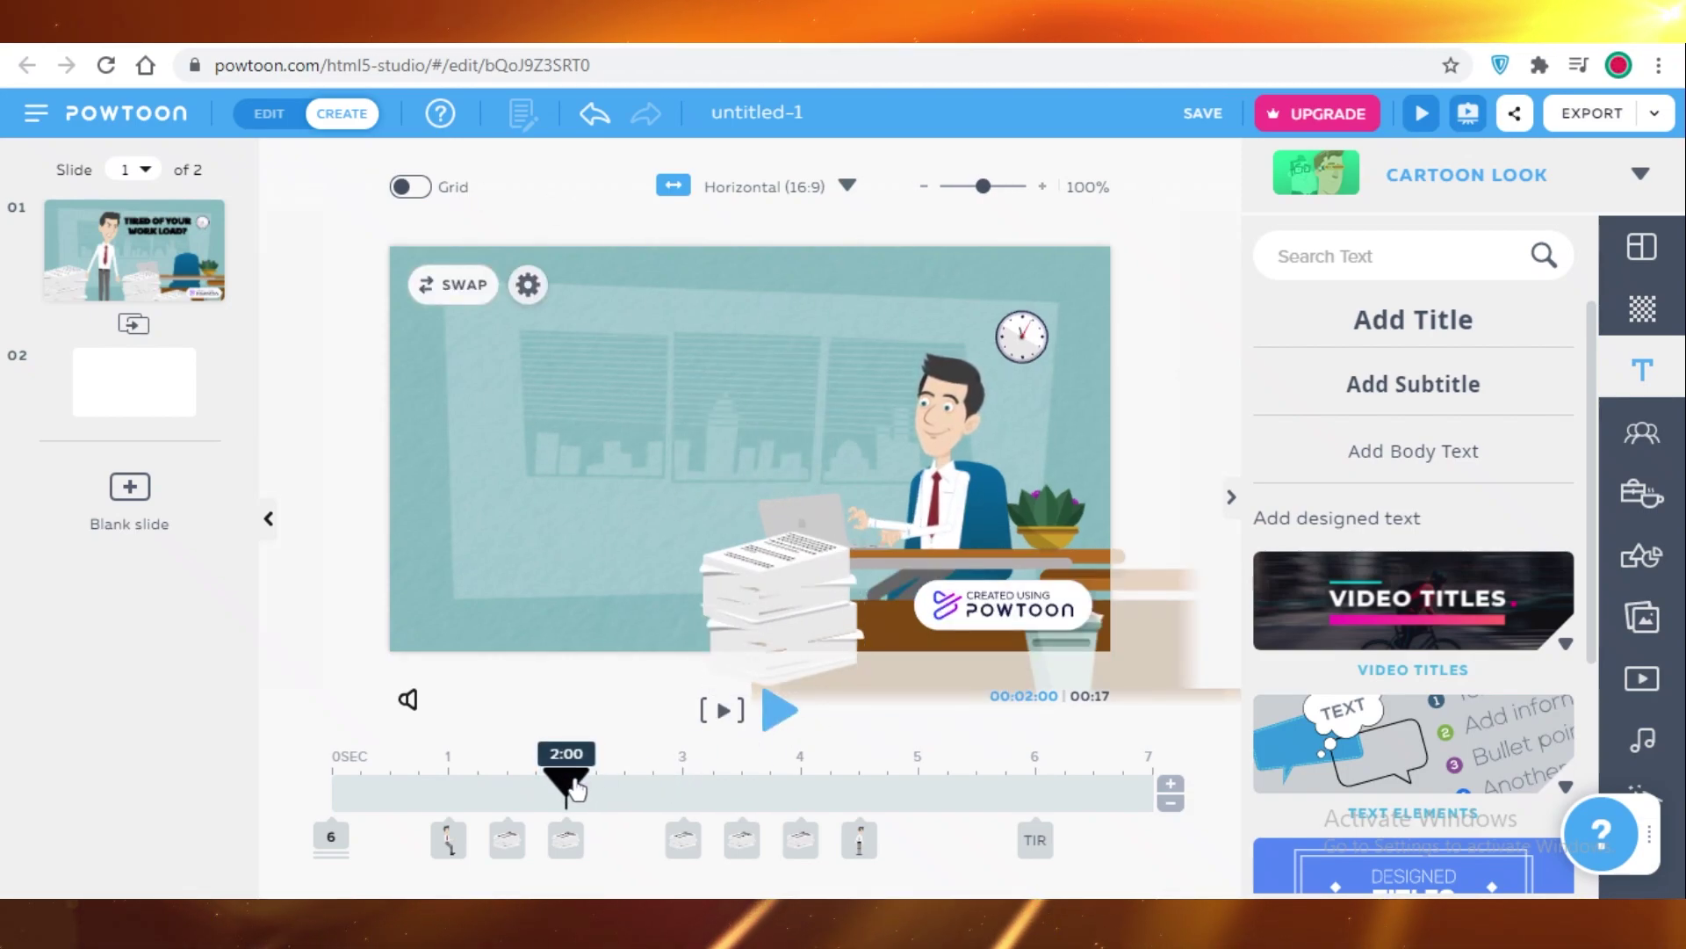
left_click_drag(566, 784, 499, 782)
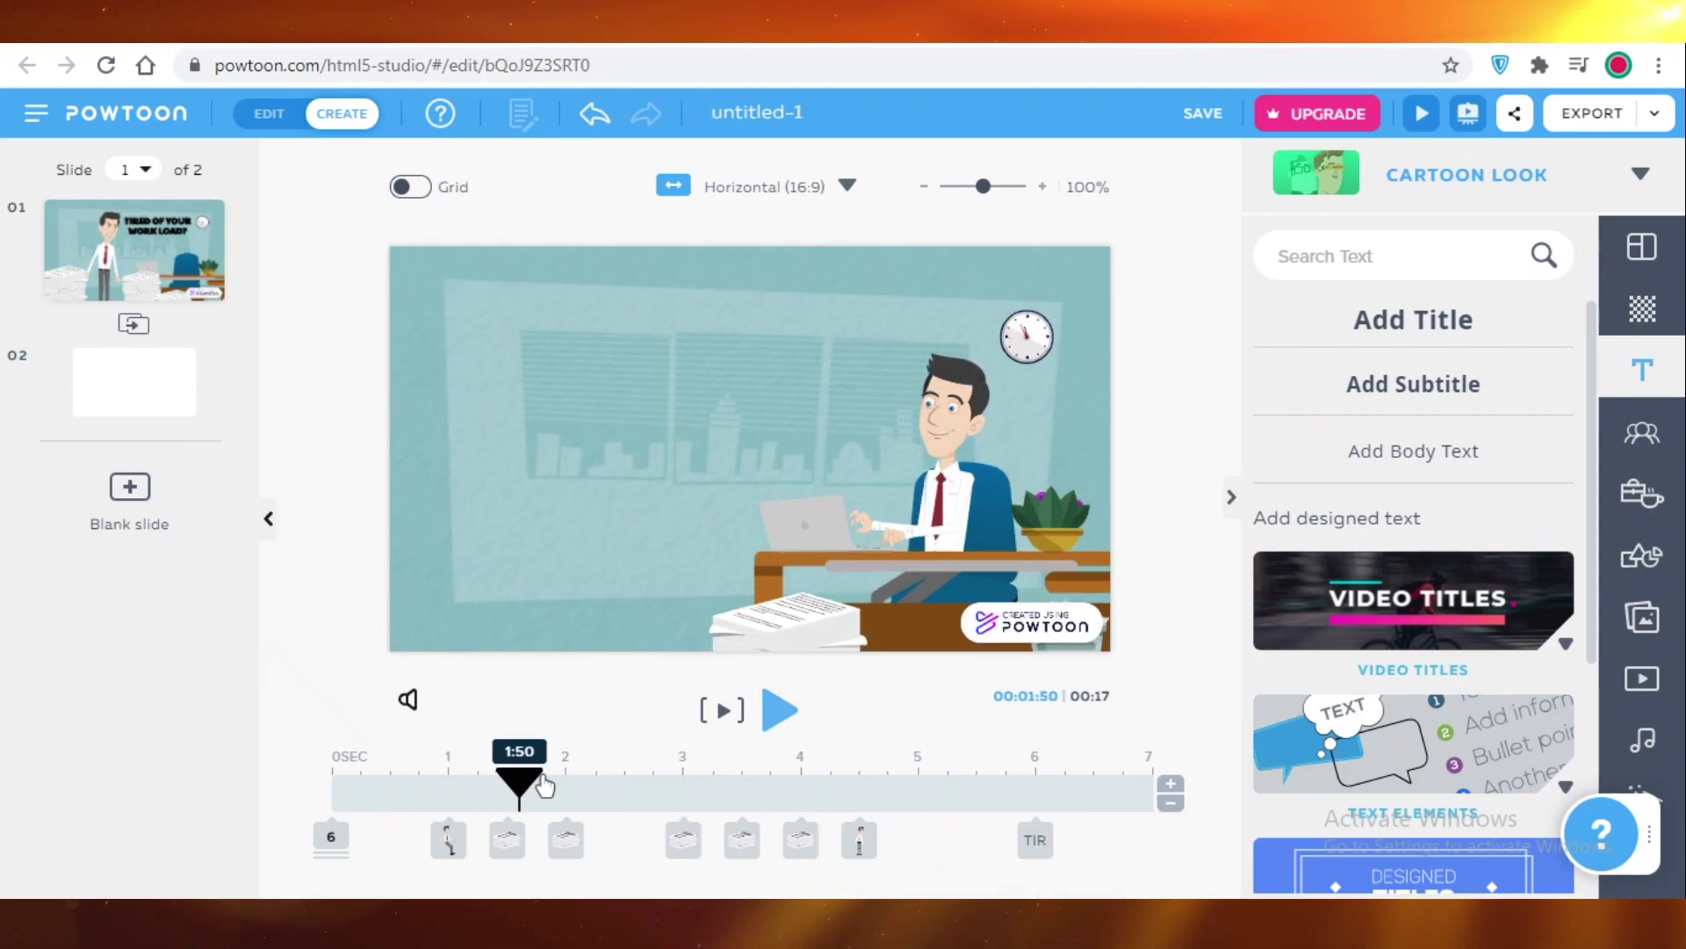
left_click_drag(546, 784, 678, 782)
Jump to the 1.5-second mark and add the 'Text Here' ribbon designed title.
left_click(513, 812)
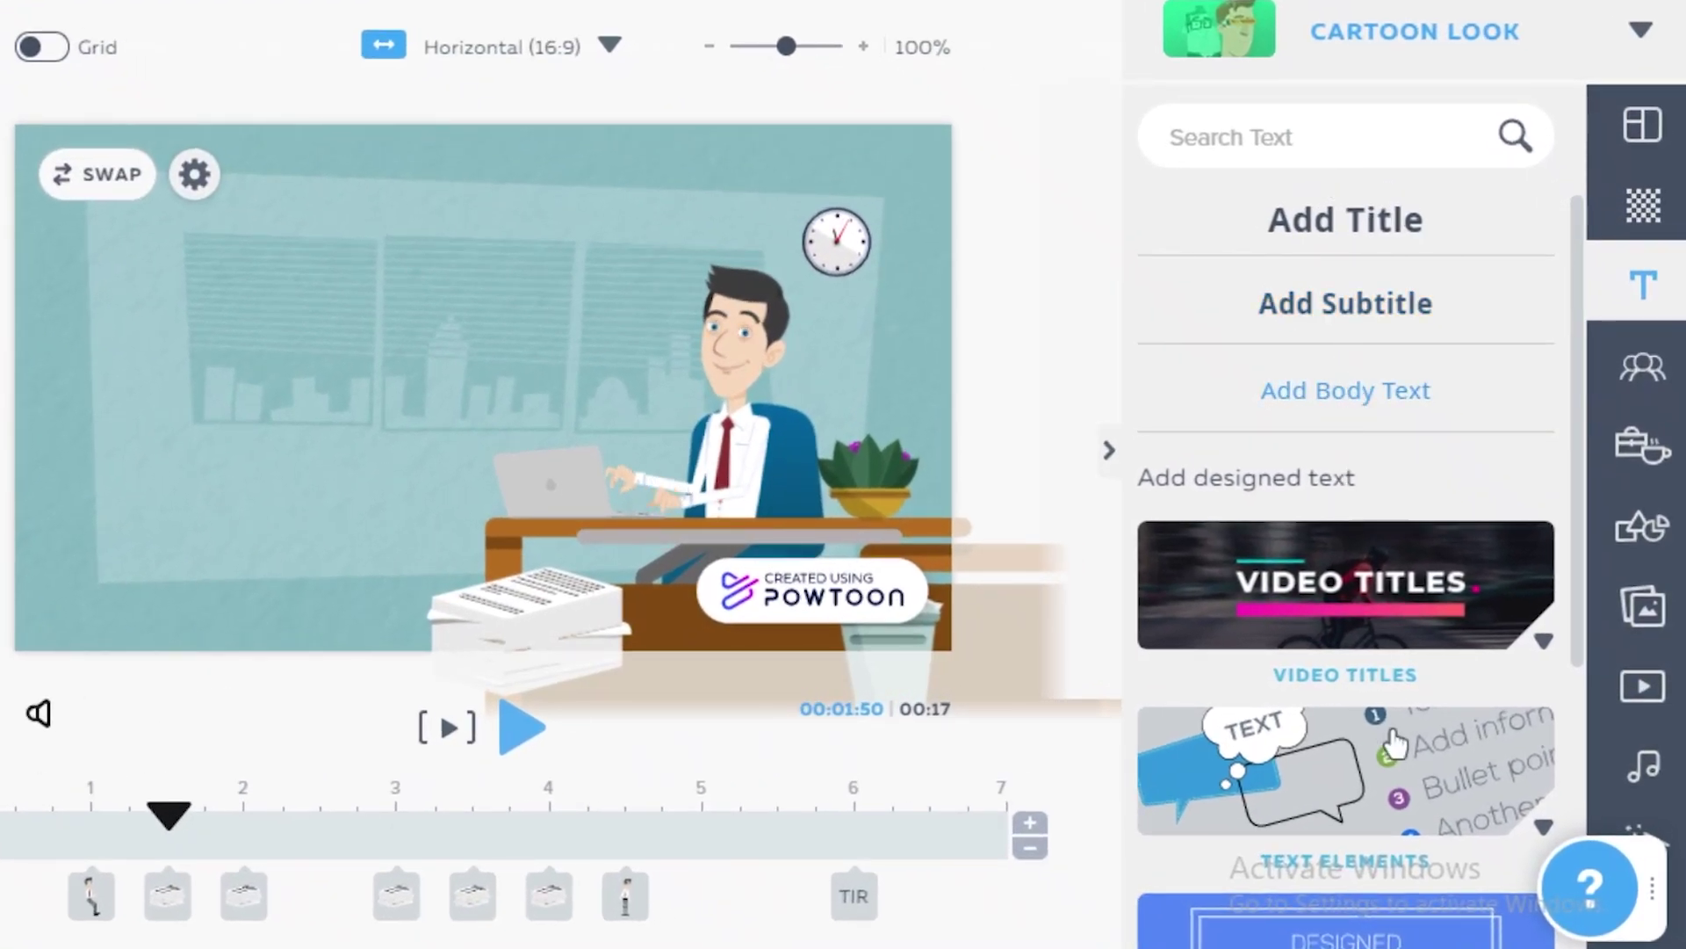
scroll(1292, 530, "down", 5)
scroll(1315, 751, "up", 2)
left_click(1265, 812)
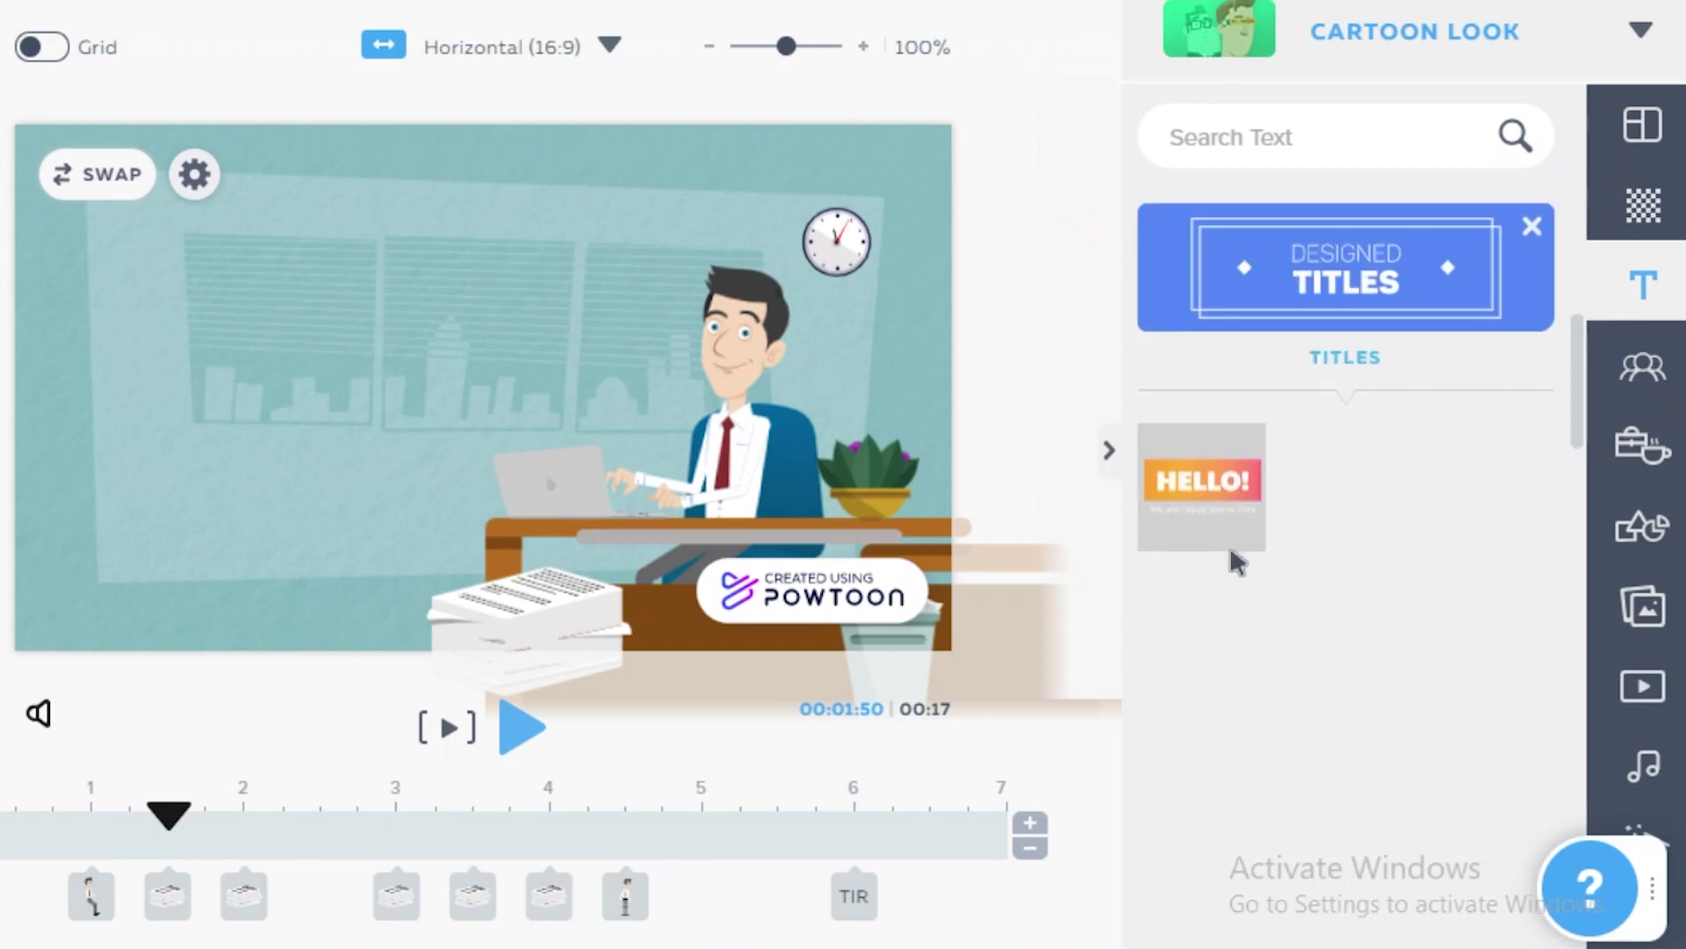
scroll(1282, 325, "down", 5)
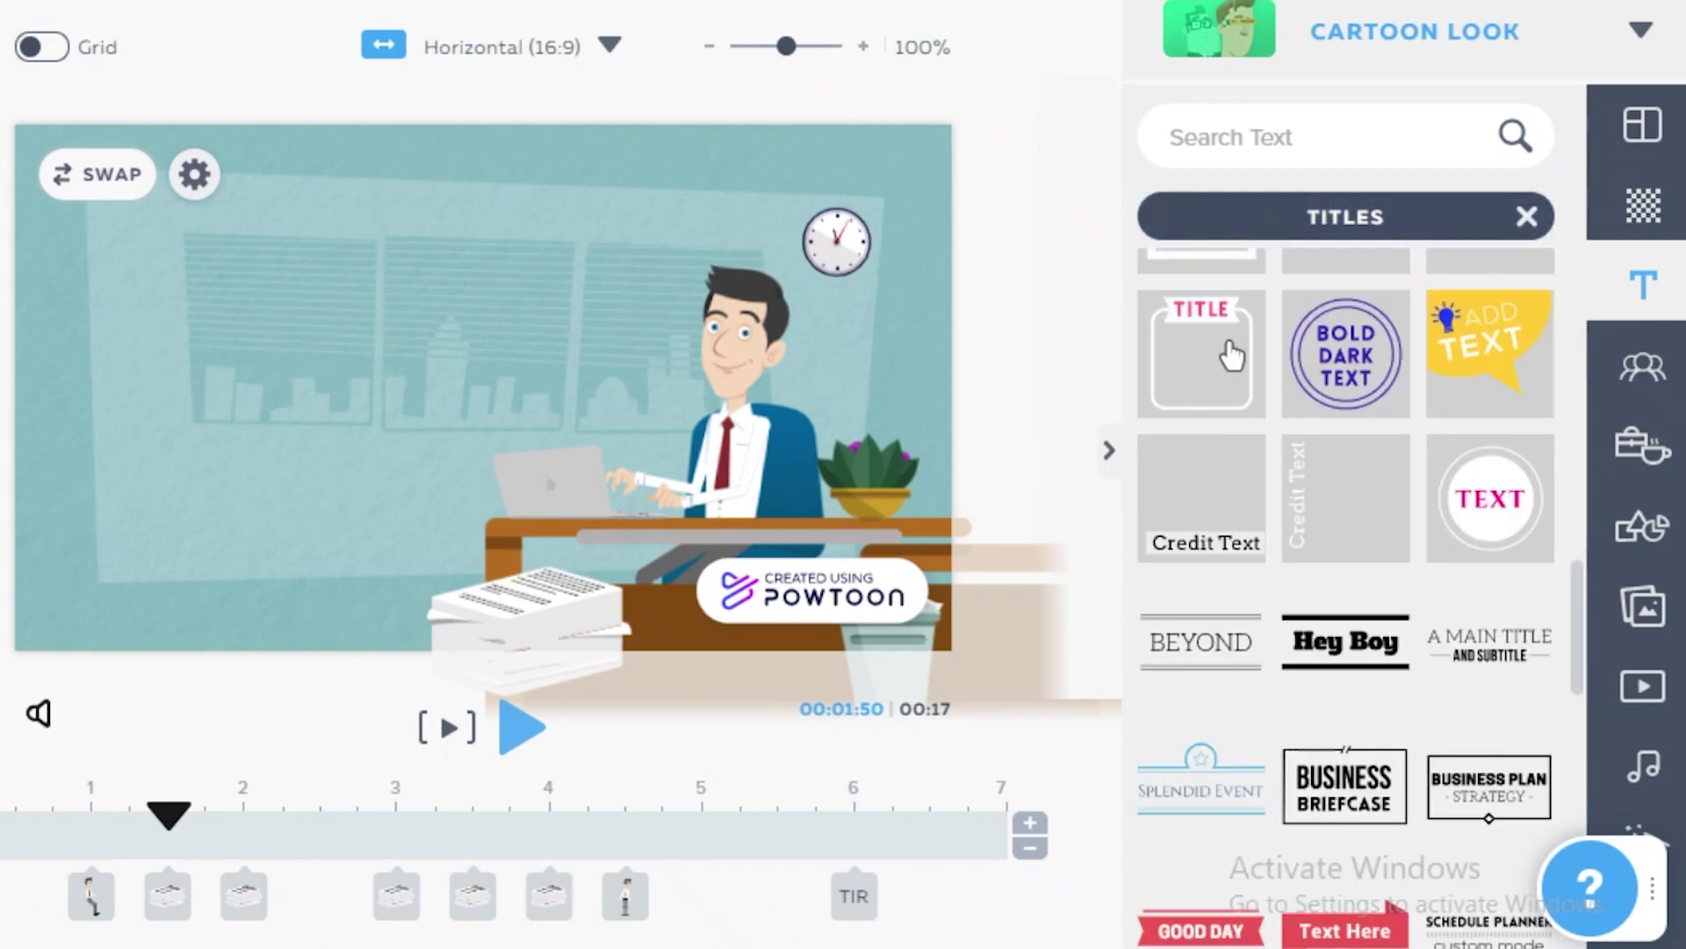
scroll(1259, 397, "down", 7)
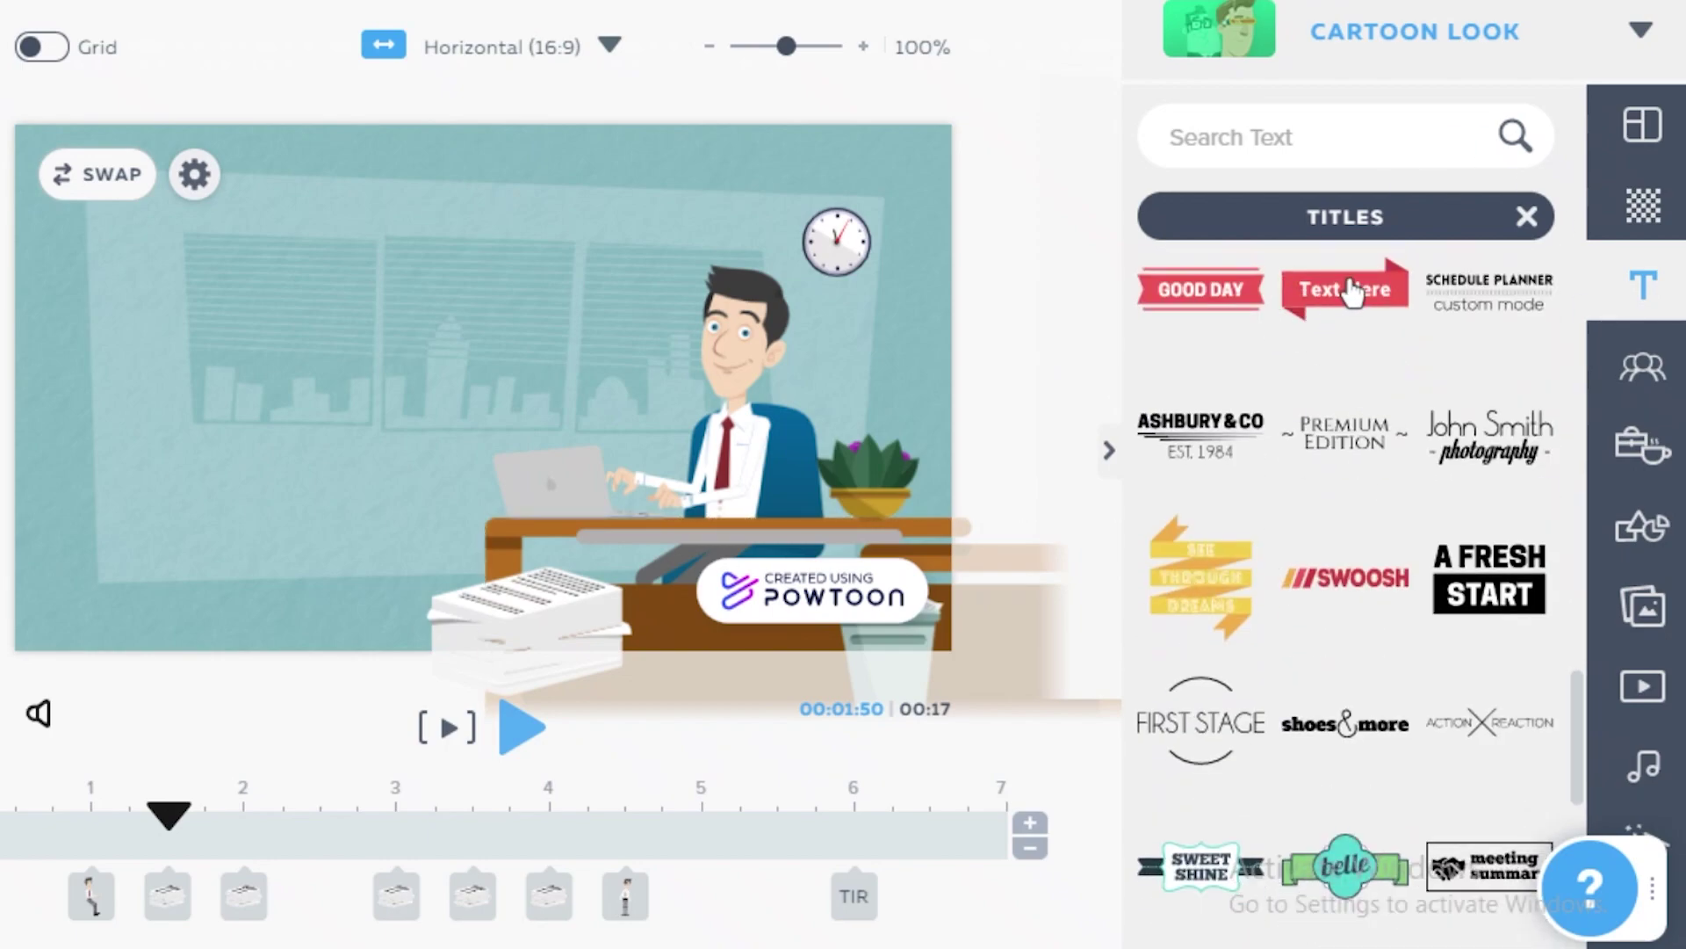
left_click(1353, 293)
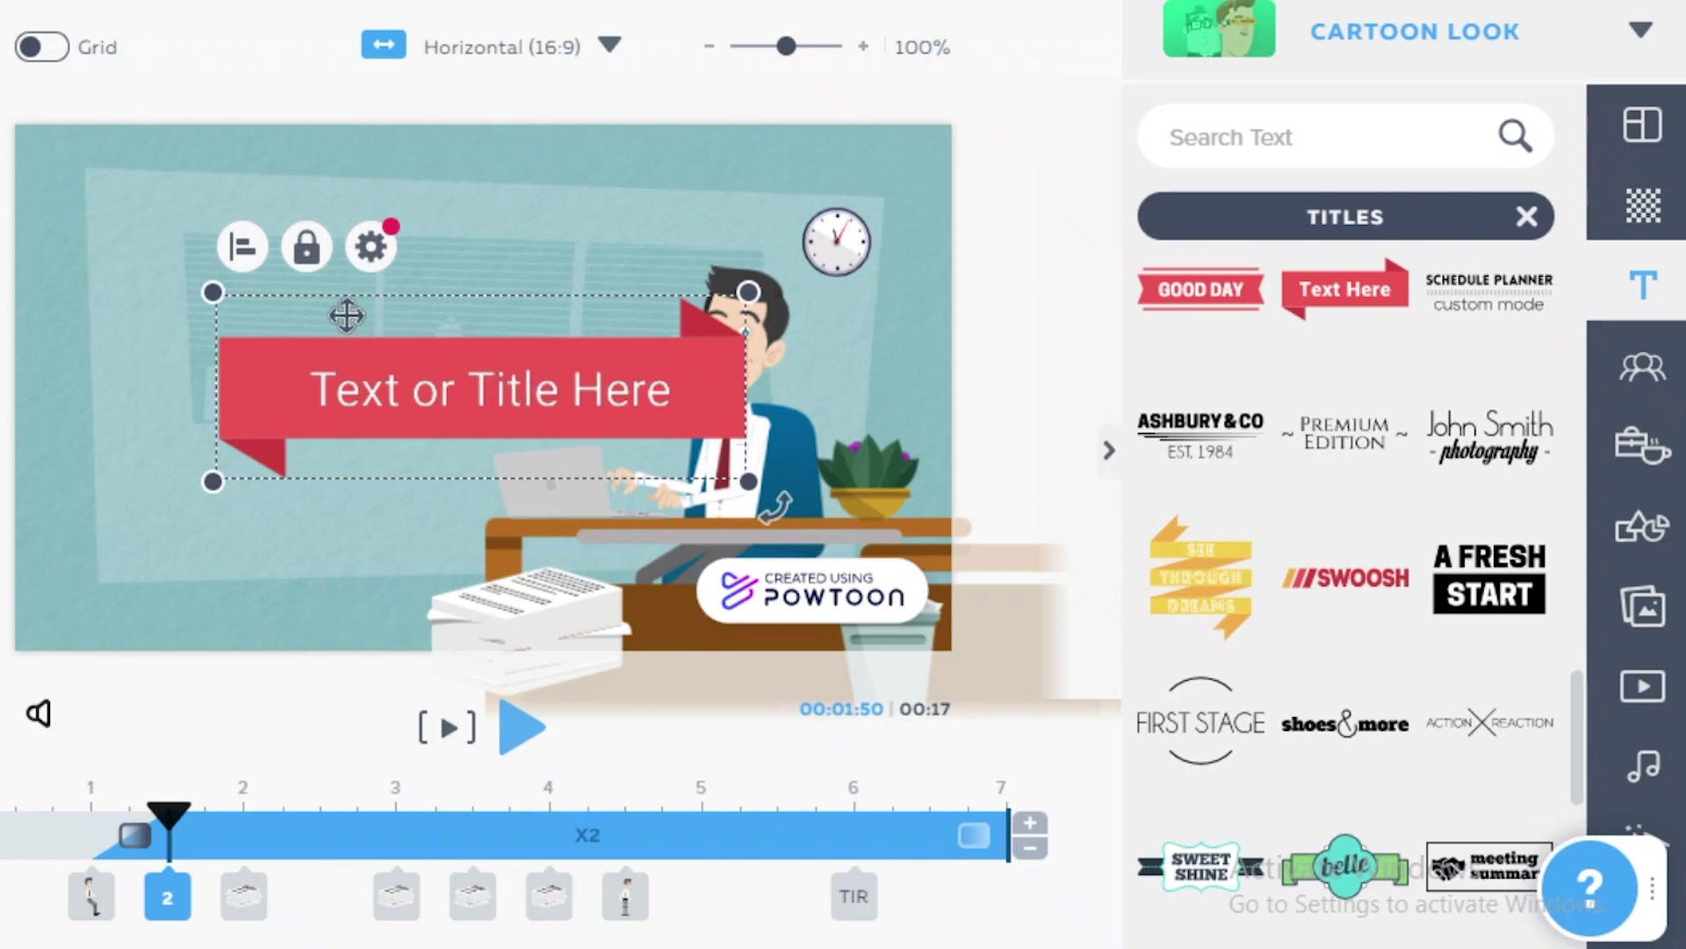
Add the belle badge title, shift it right, then delete it.
left_click(373, 252)
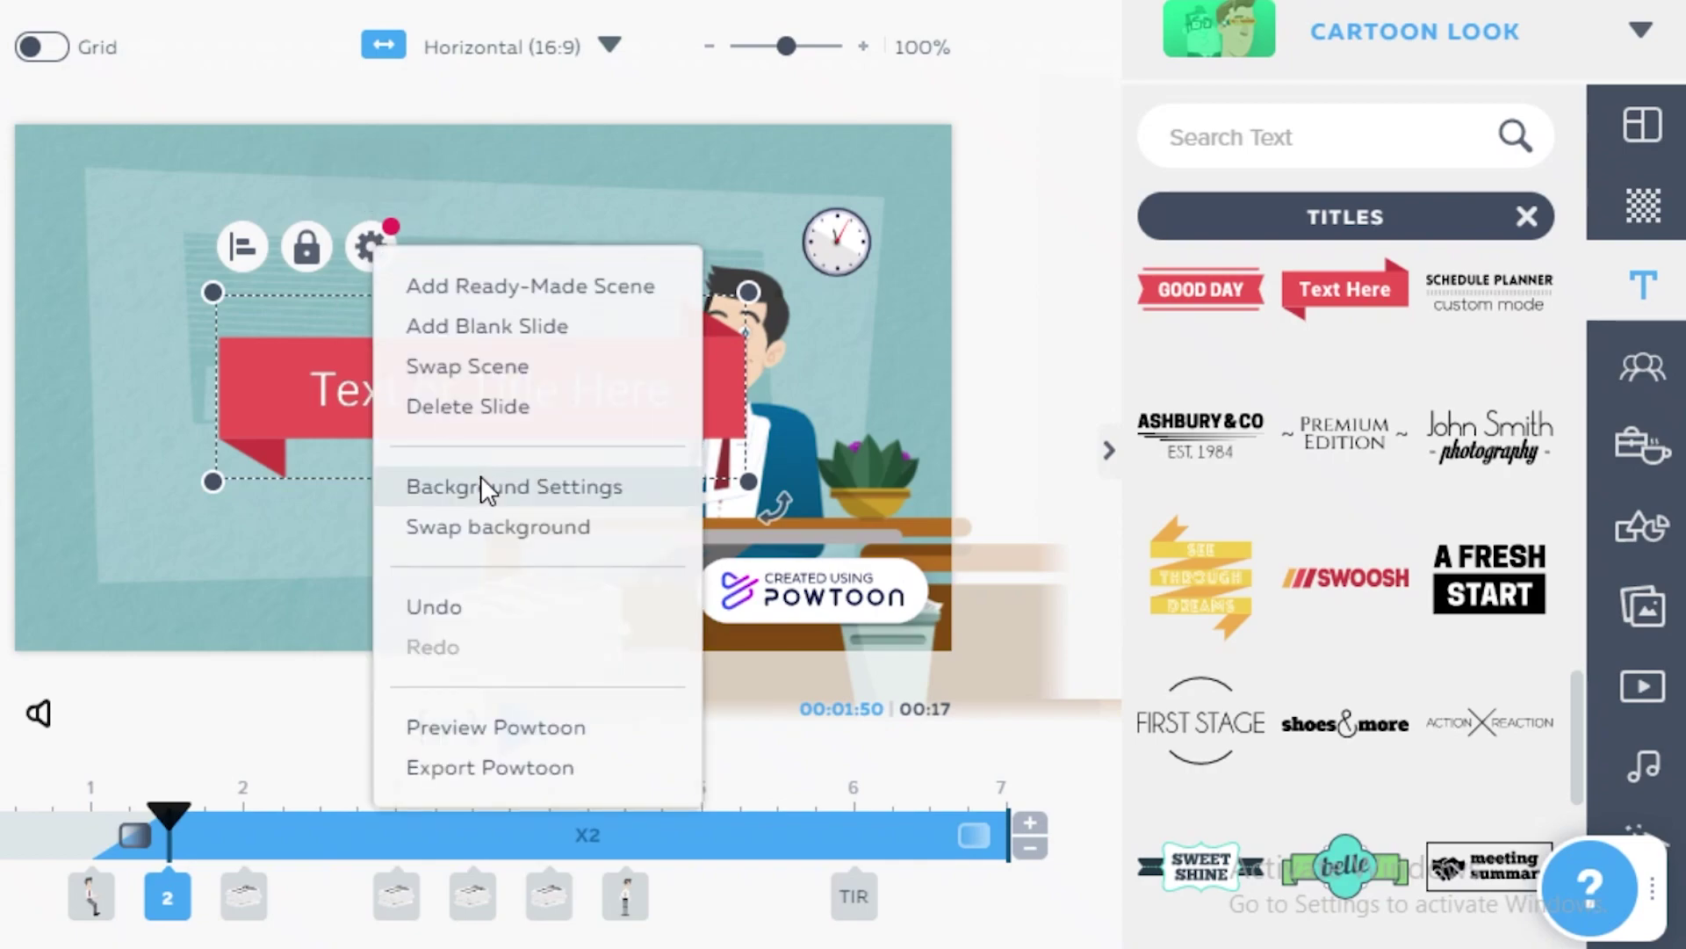
left_click(334, 429)
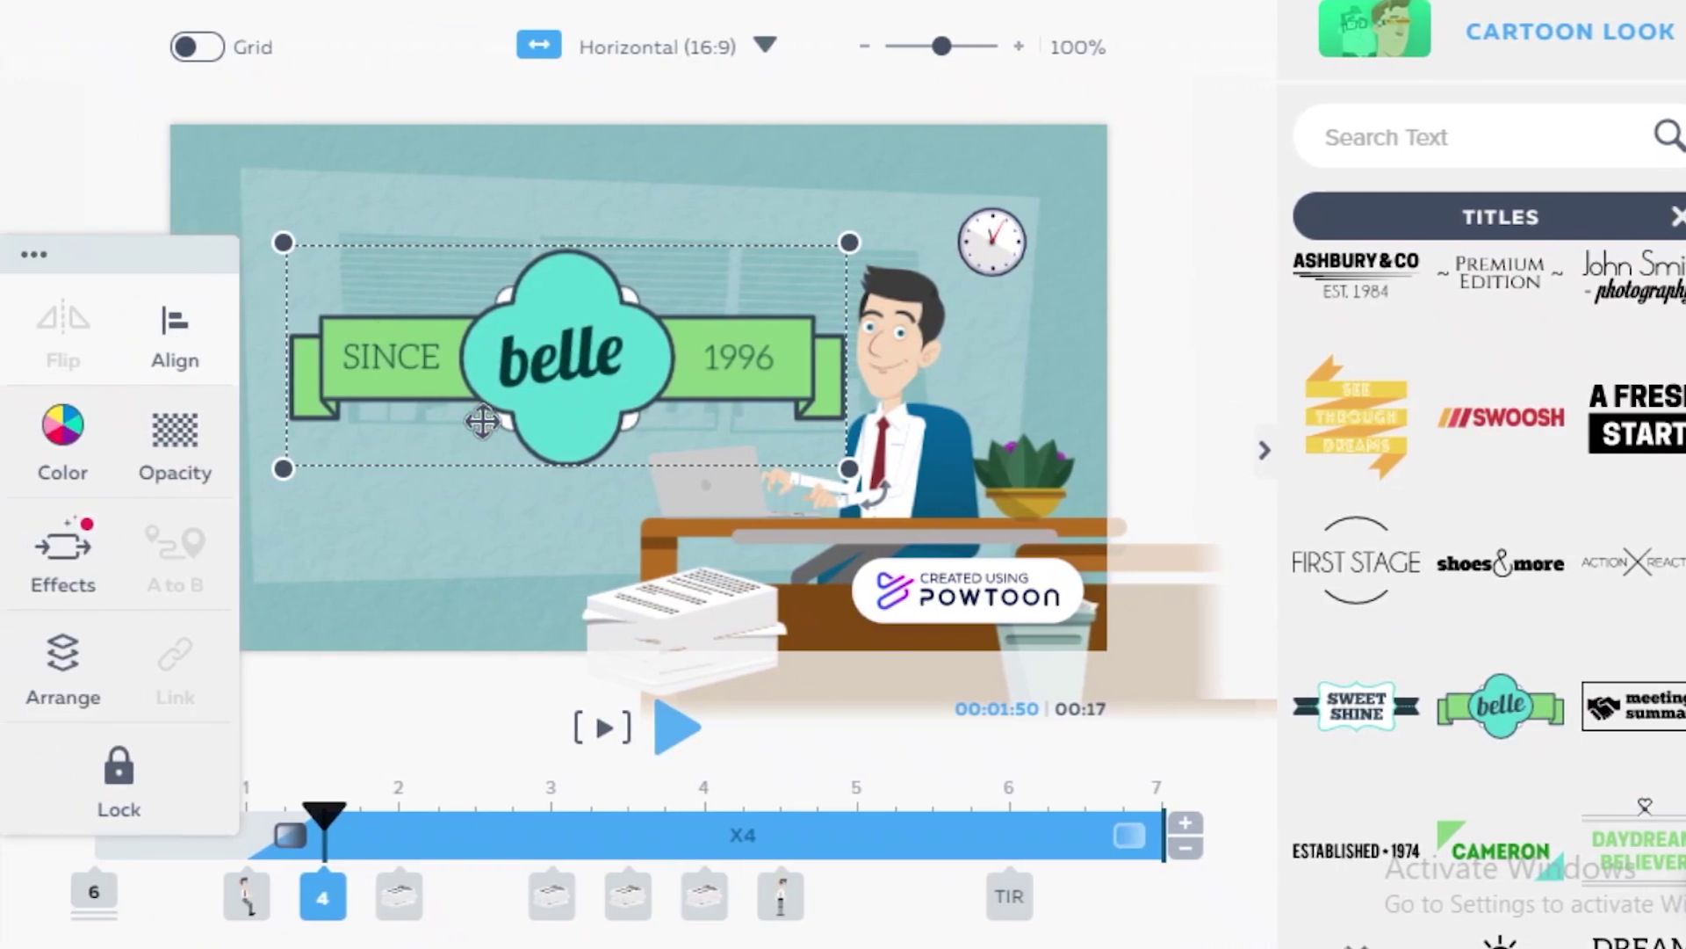
left_click_drag(486, 305, 625, 290)
right_click(675, 291)
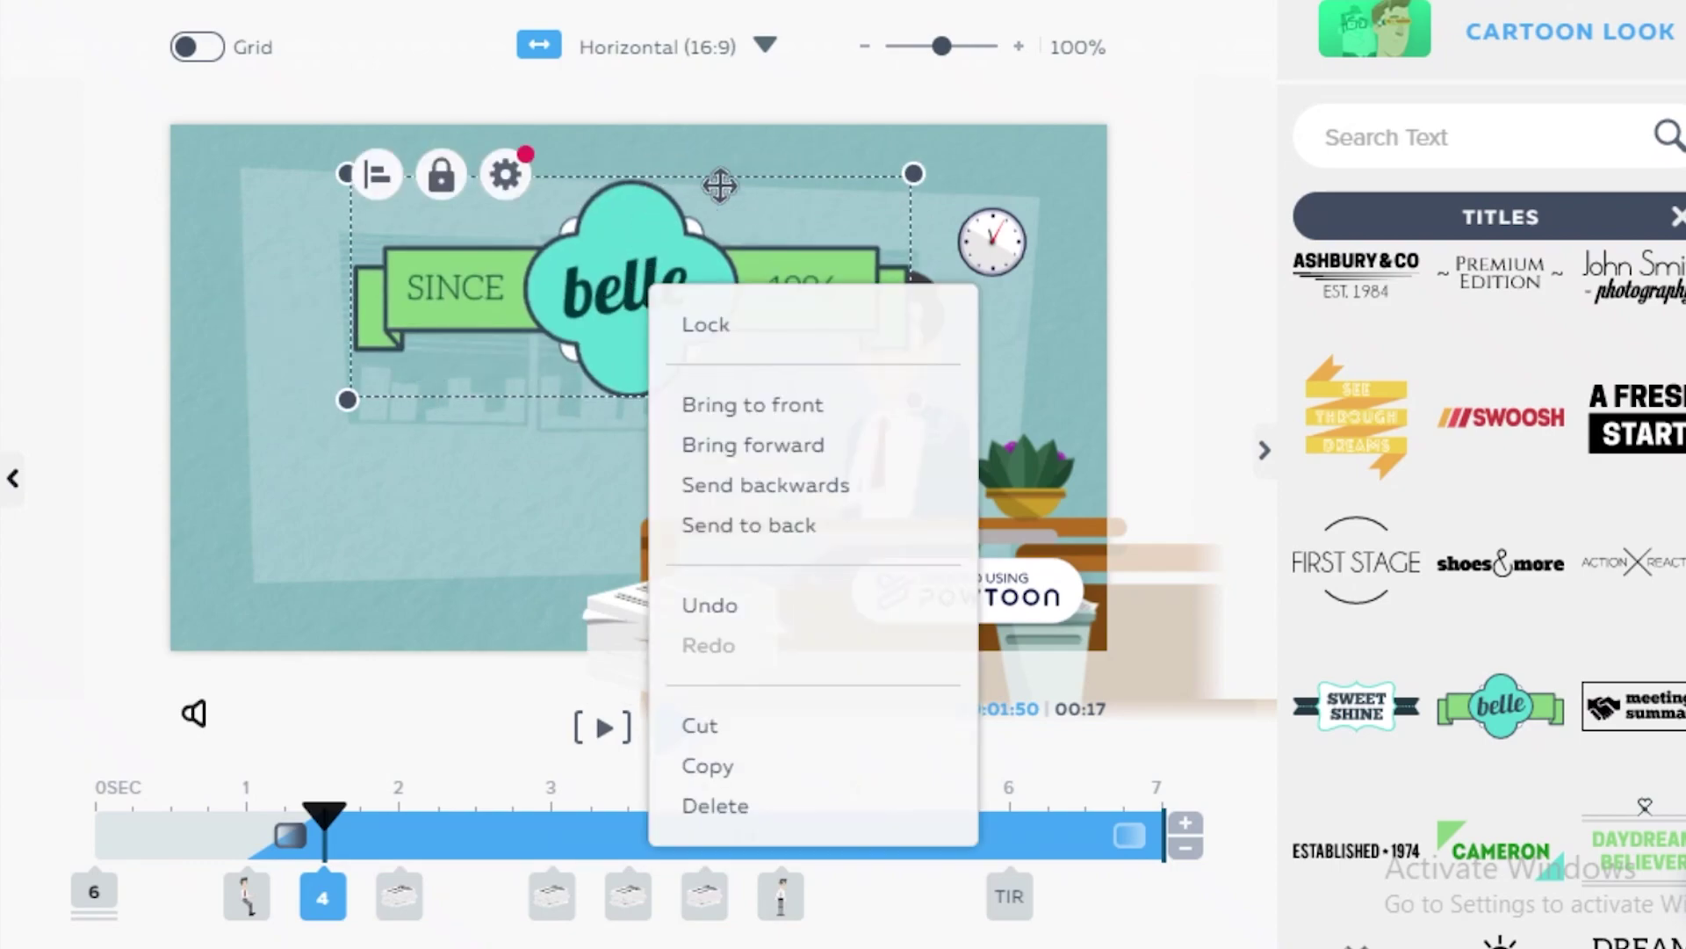
left_click(773, 805)
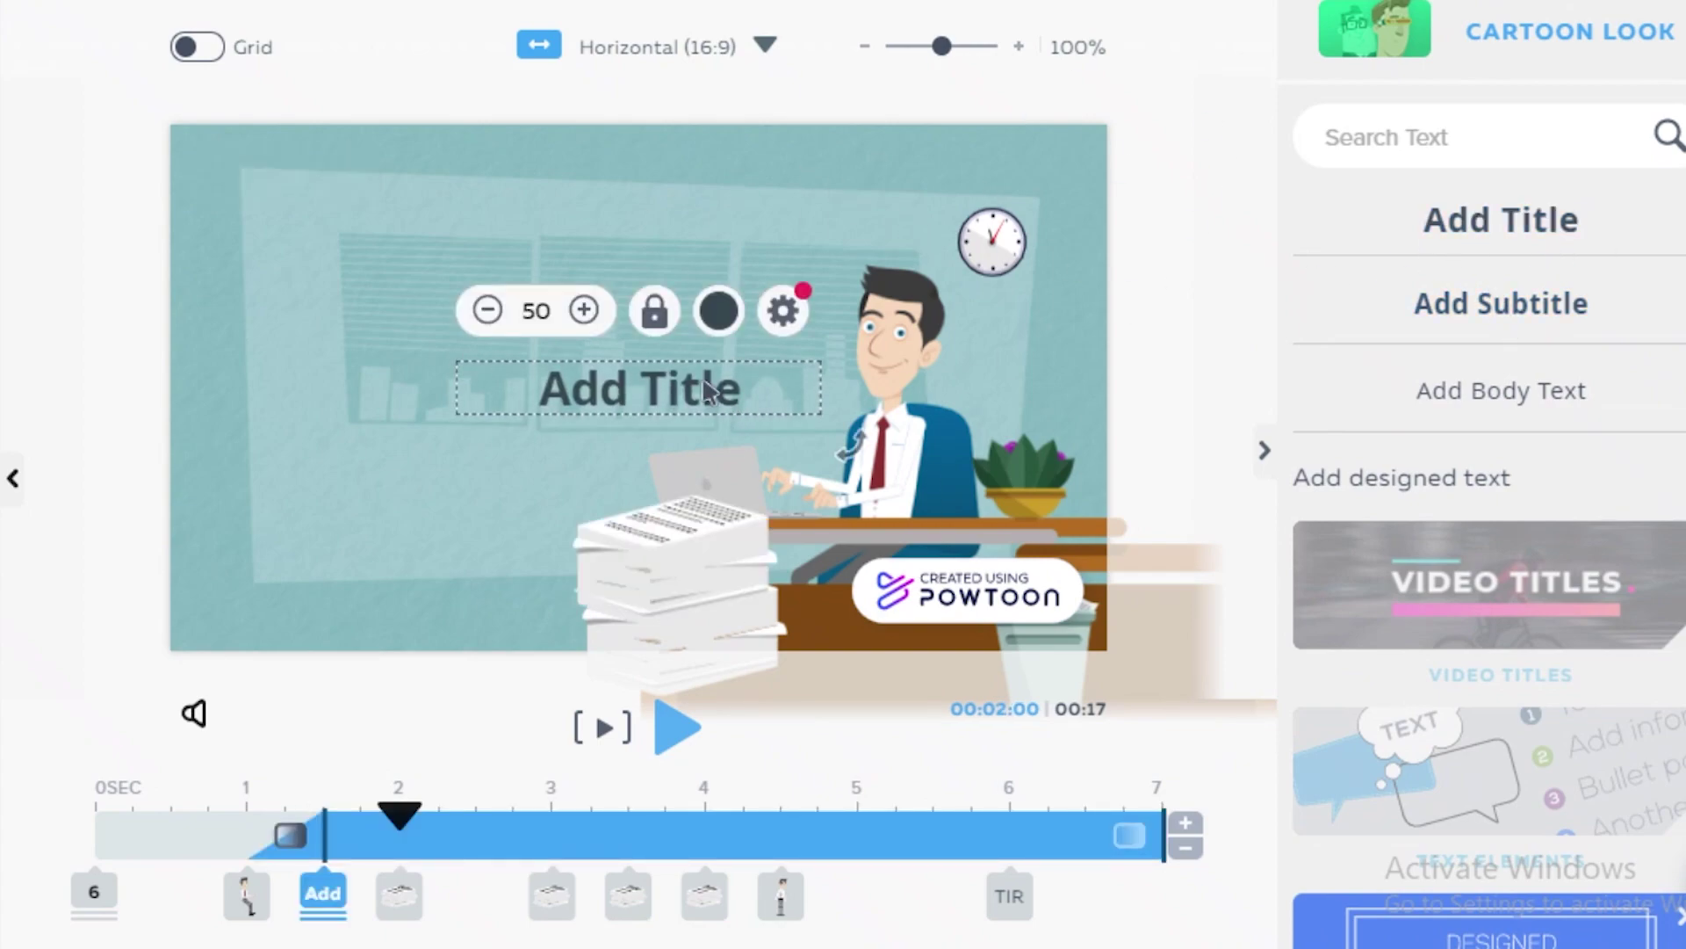
Change the new title to 'TRYING YOUR BEST AT WORK?', move it upper-left, and end it at 5 seconds.
double_click(663, 388)
type("TRYING YOUR BEST AT WORK?")
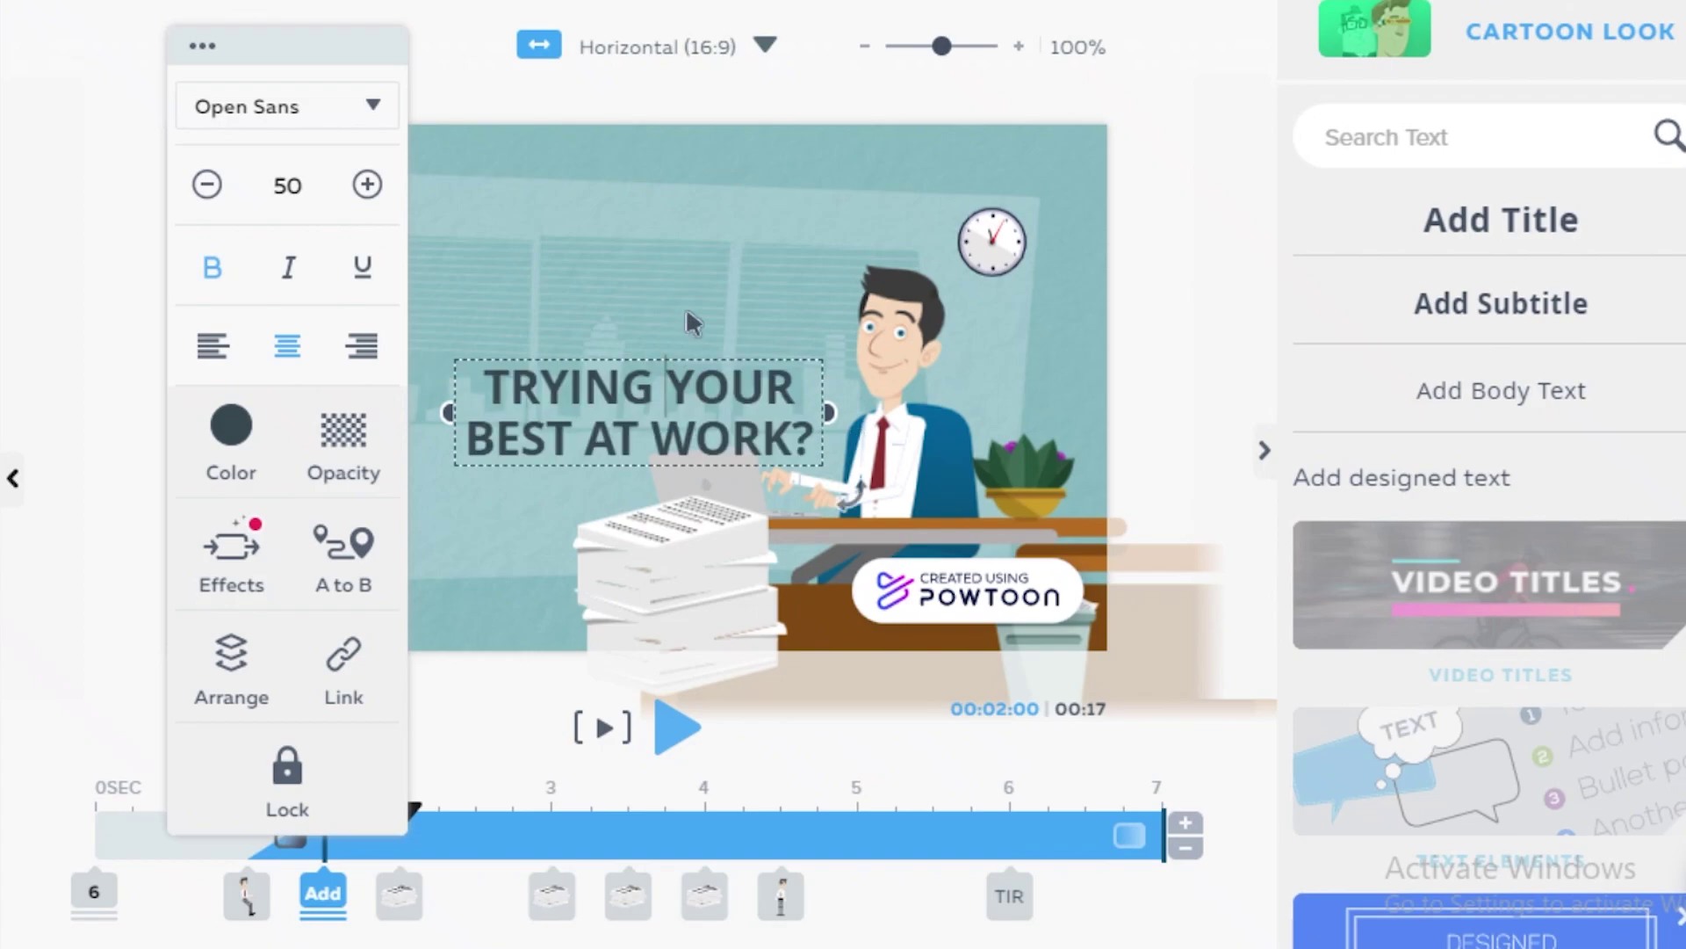
left_click(595, 288)
left_click_drag(634, 402, 419, 275)
left_click_drag(1161, 835, 988, 829)
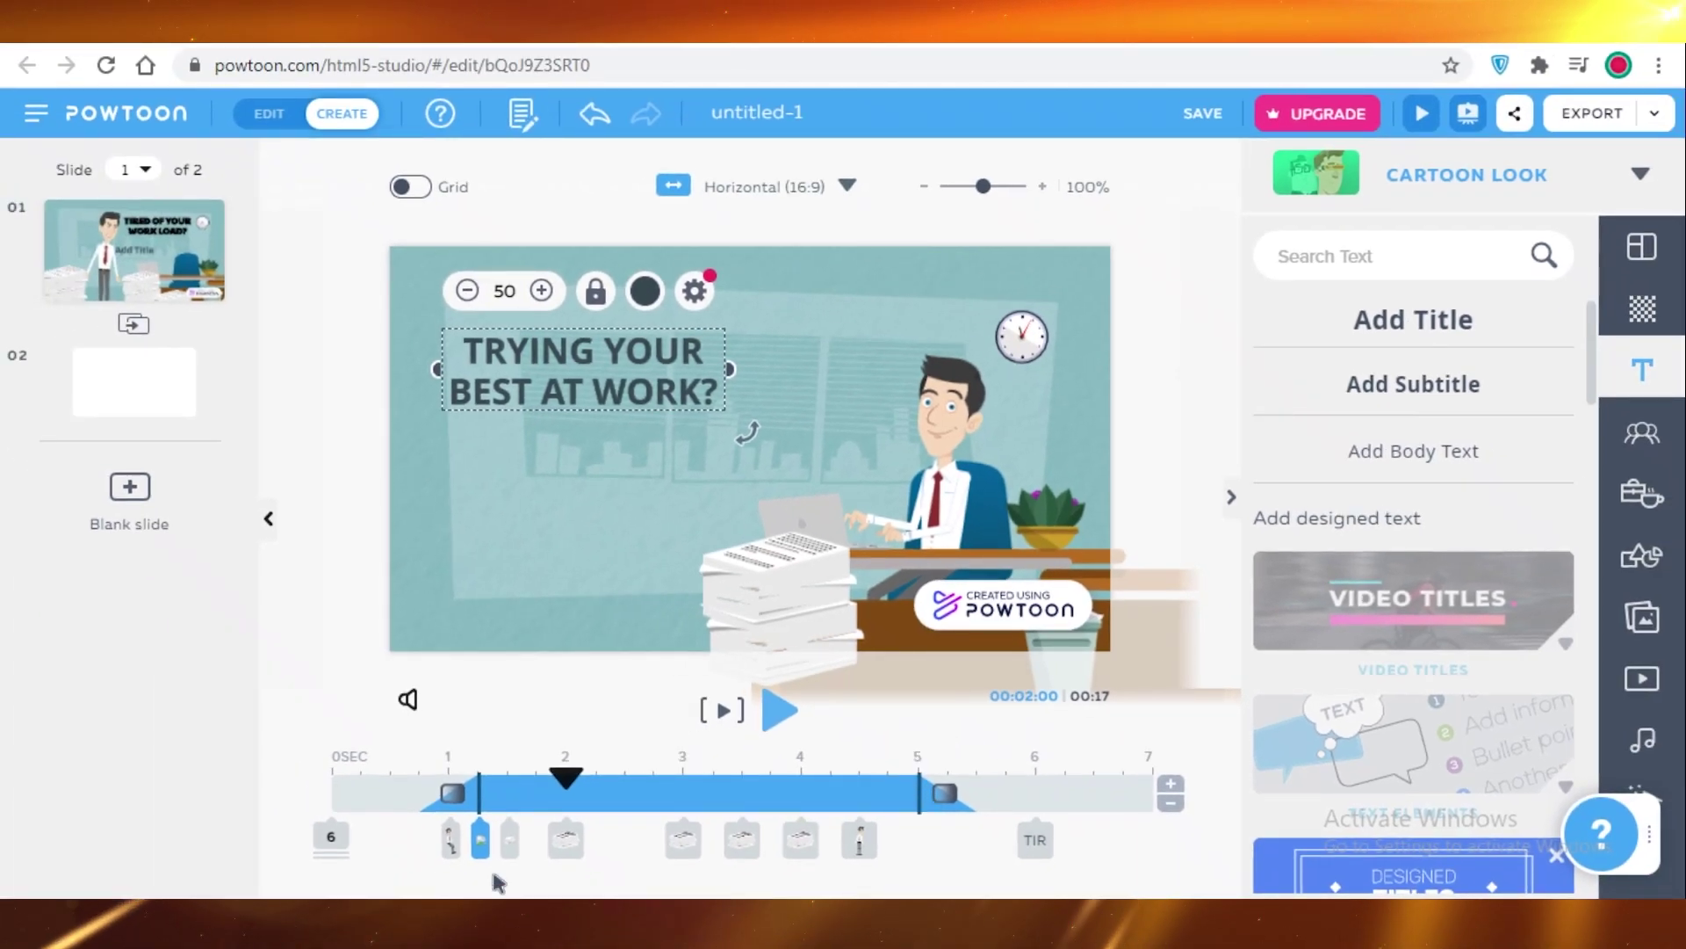
Preview the presentation from the start, then stop on the first slide.
left_click_drag(566, 778, 508, 778)
left_click(347, 757)
left_click(781, 733)
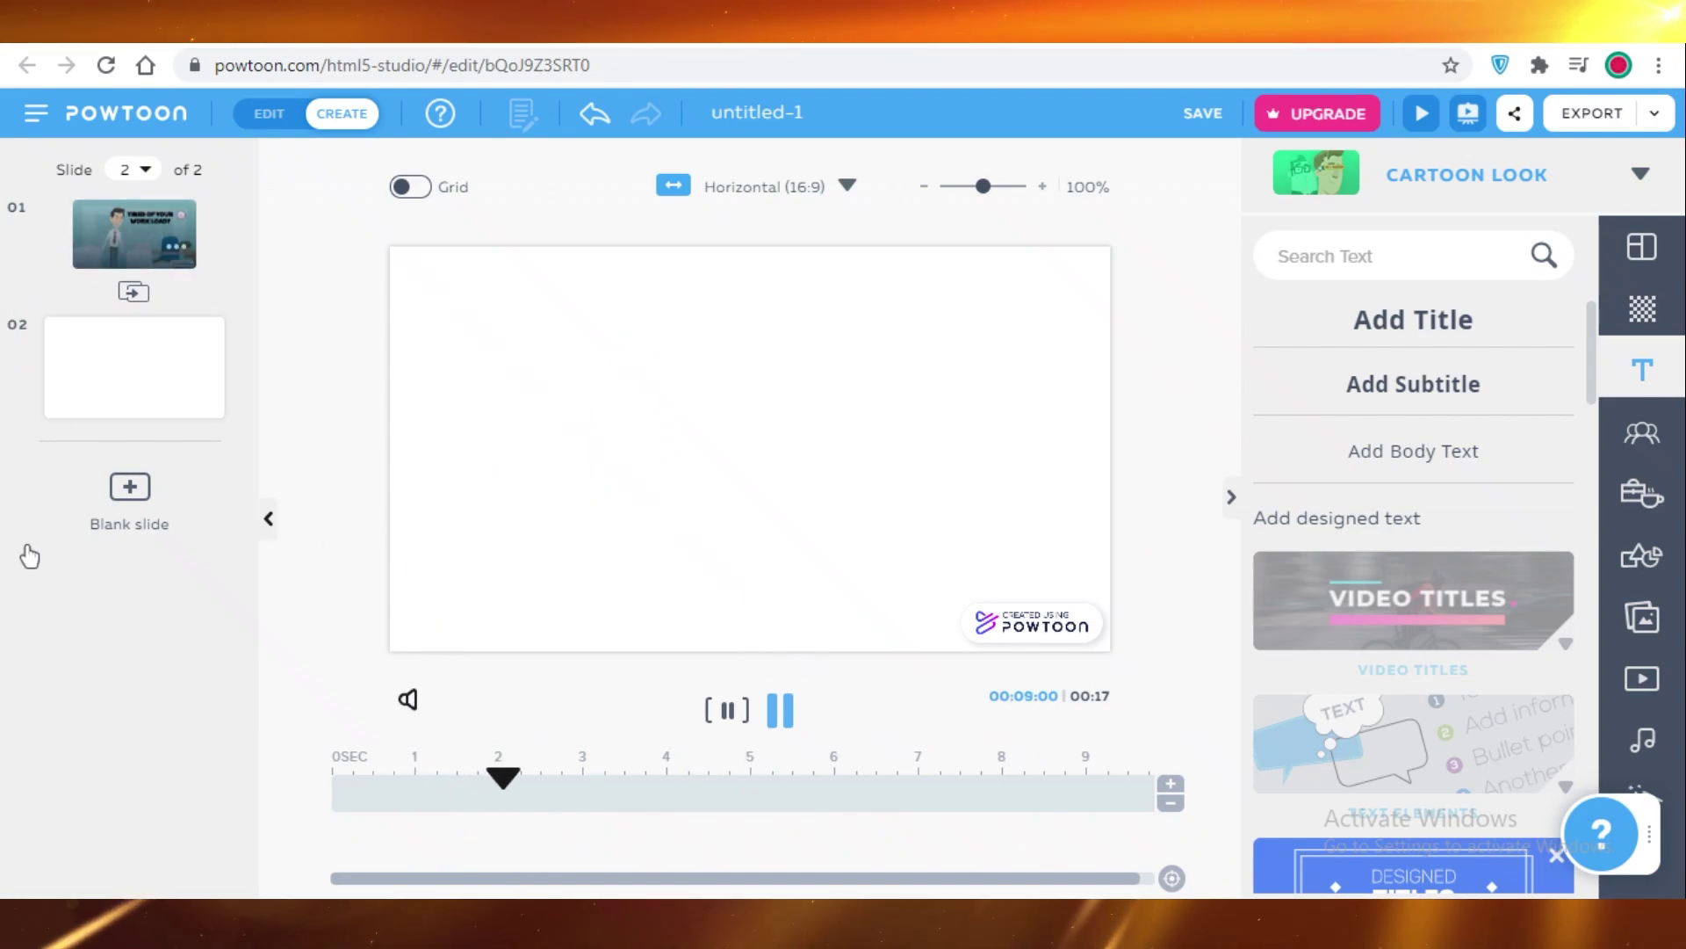
left_click(134, 234)
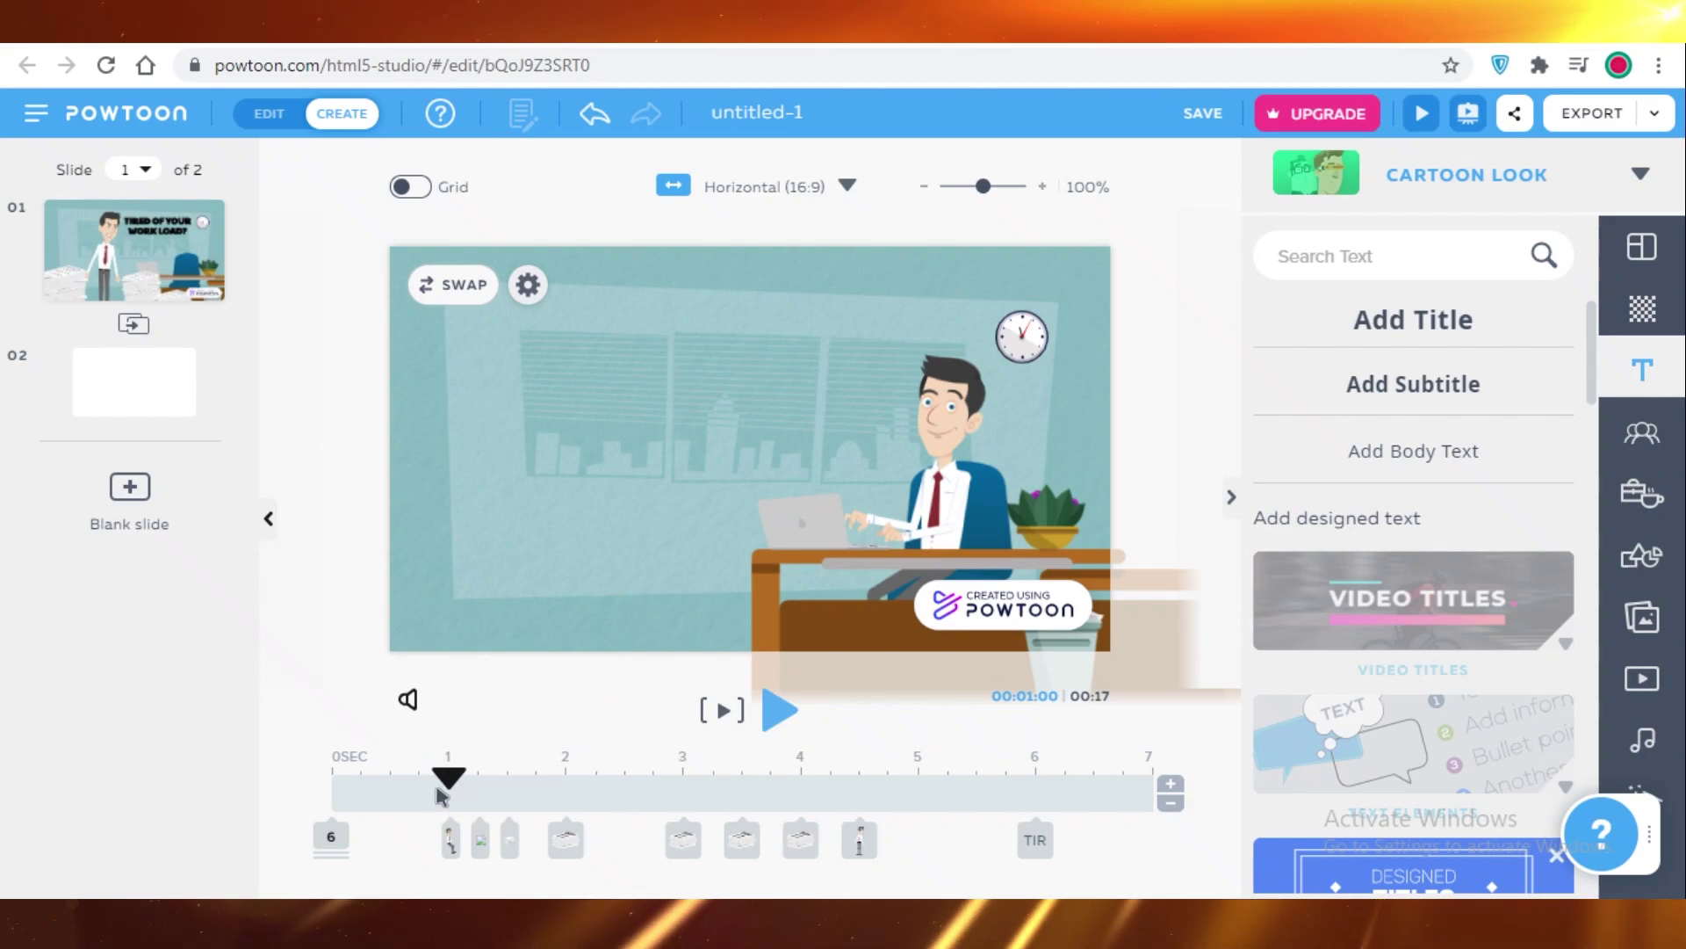
Shorten the 'TRYING YOUR BEST AT WORK?' title's timeline bar so it ends around 3.8 seconds.
left_click_drag(448, 777, 619, 777)
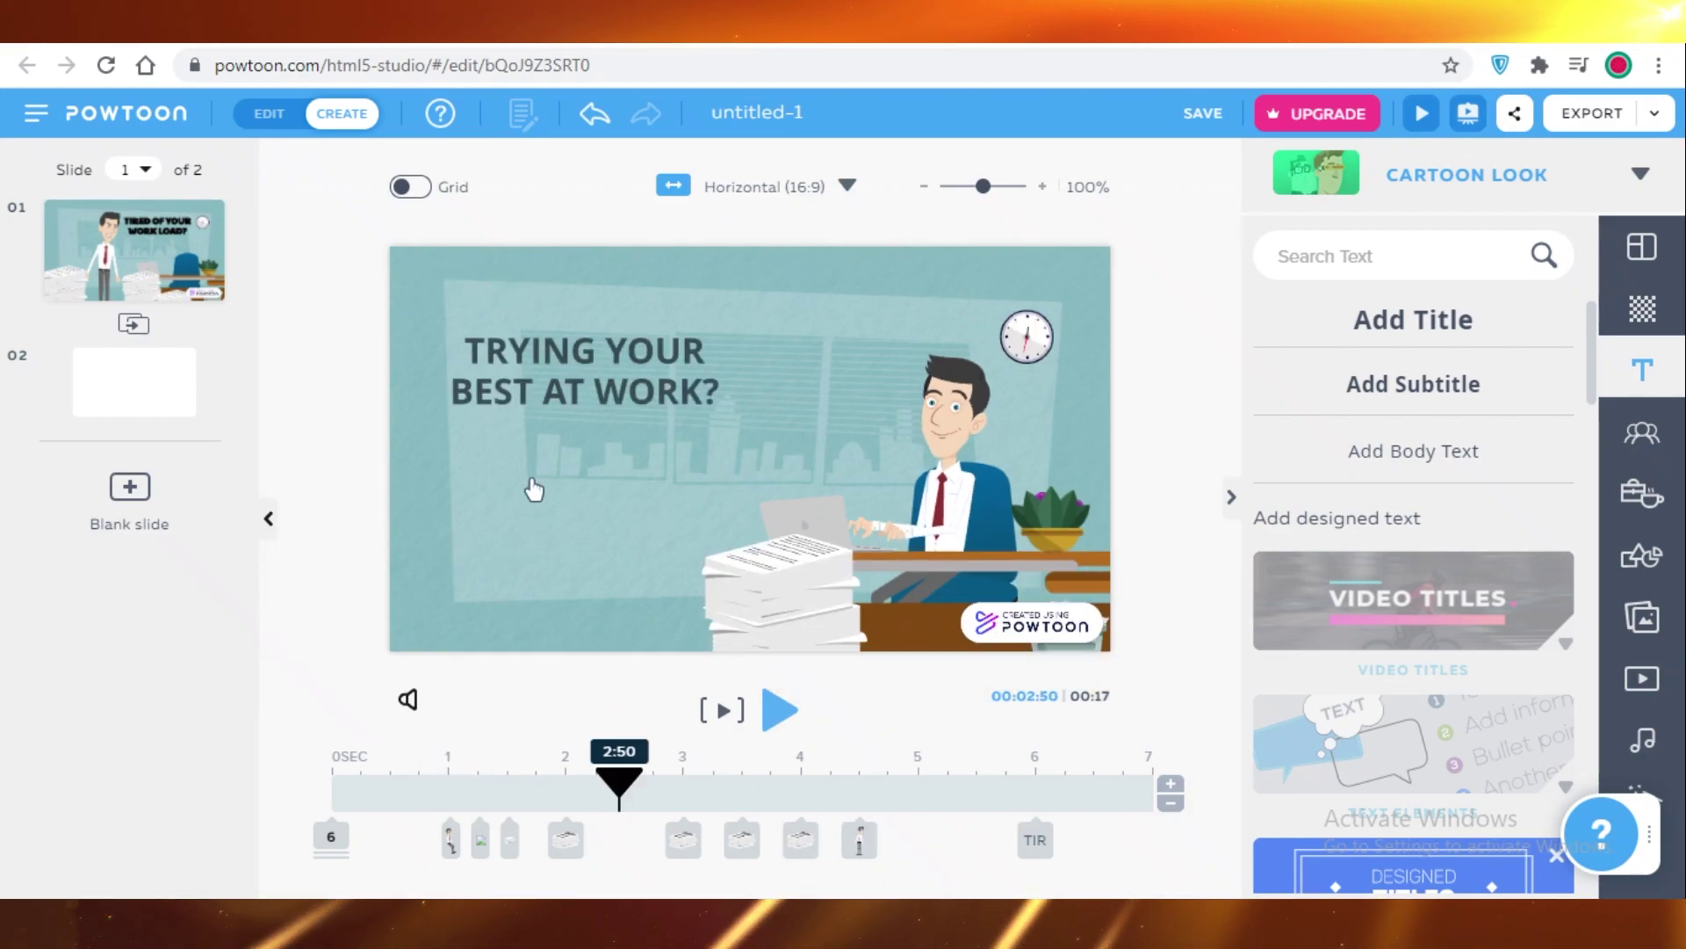
left_click(556, 376)
left_click_drag(931, 795, 784, 799)
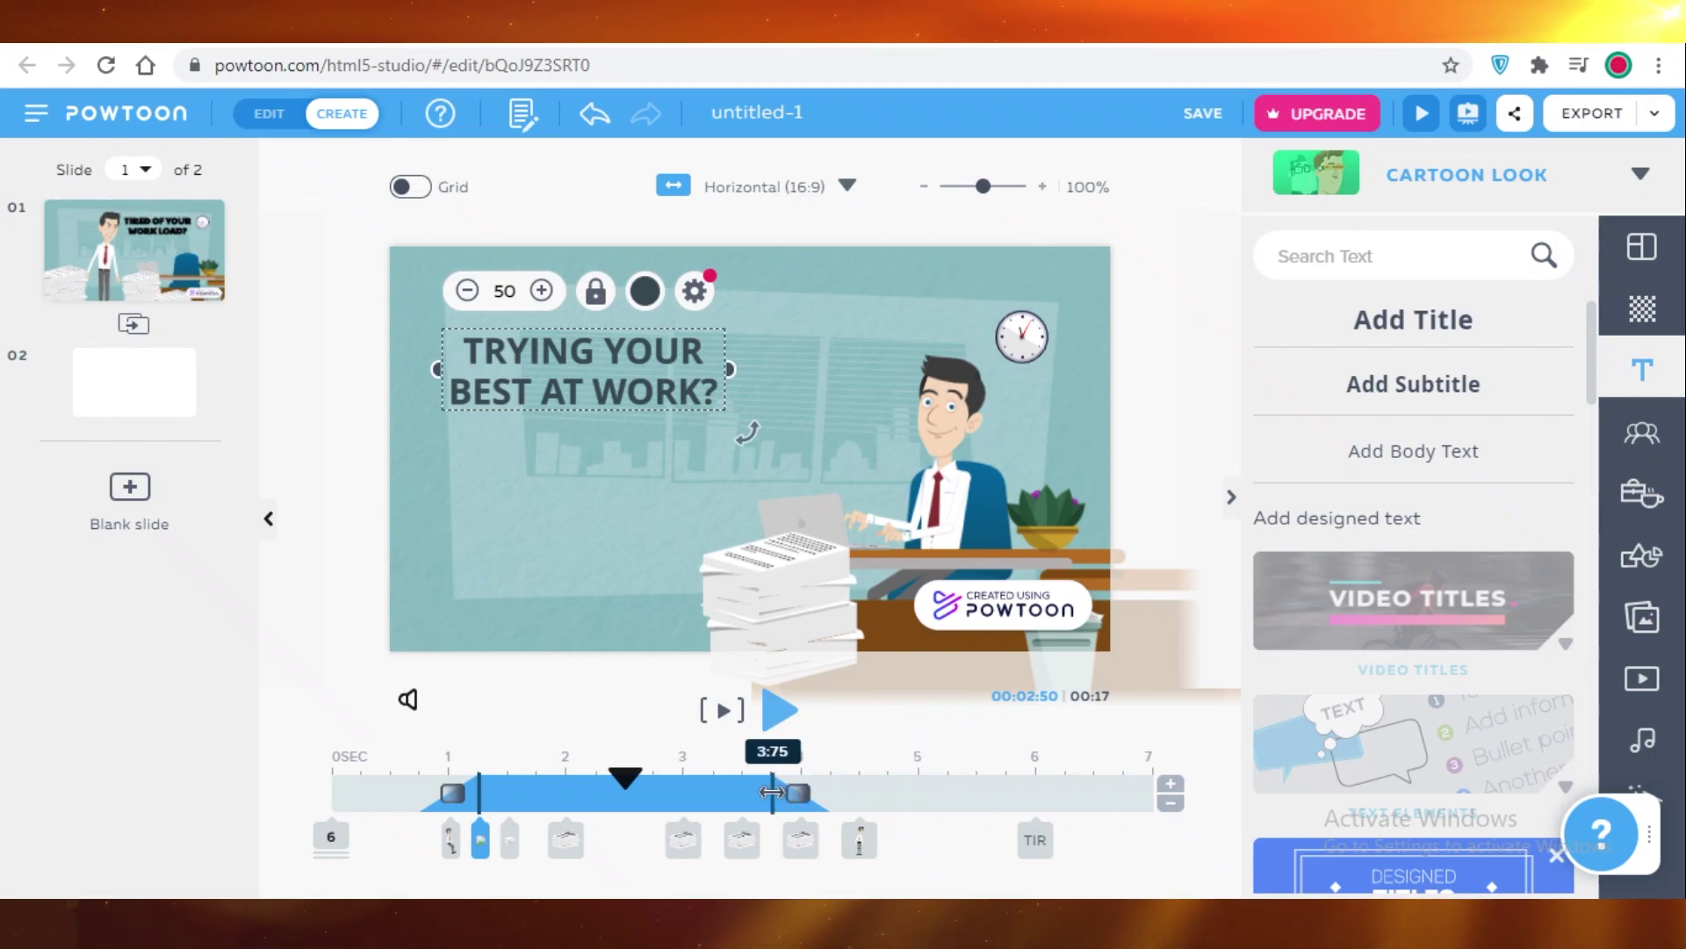
Scrub from 2.75 to 4 seconds and replay the scene to confirm the title's earlier exit.
left_click(655, 784)
left_click_drag(655, 784, 764, 760)
left_click(777, 777)
left_click(817, 775)
left_click(392, 780)
left_click(780, 709)
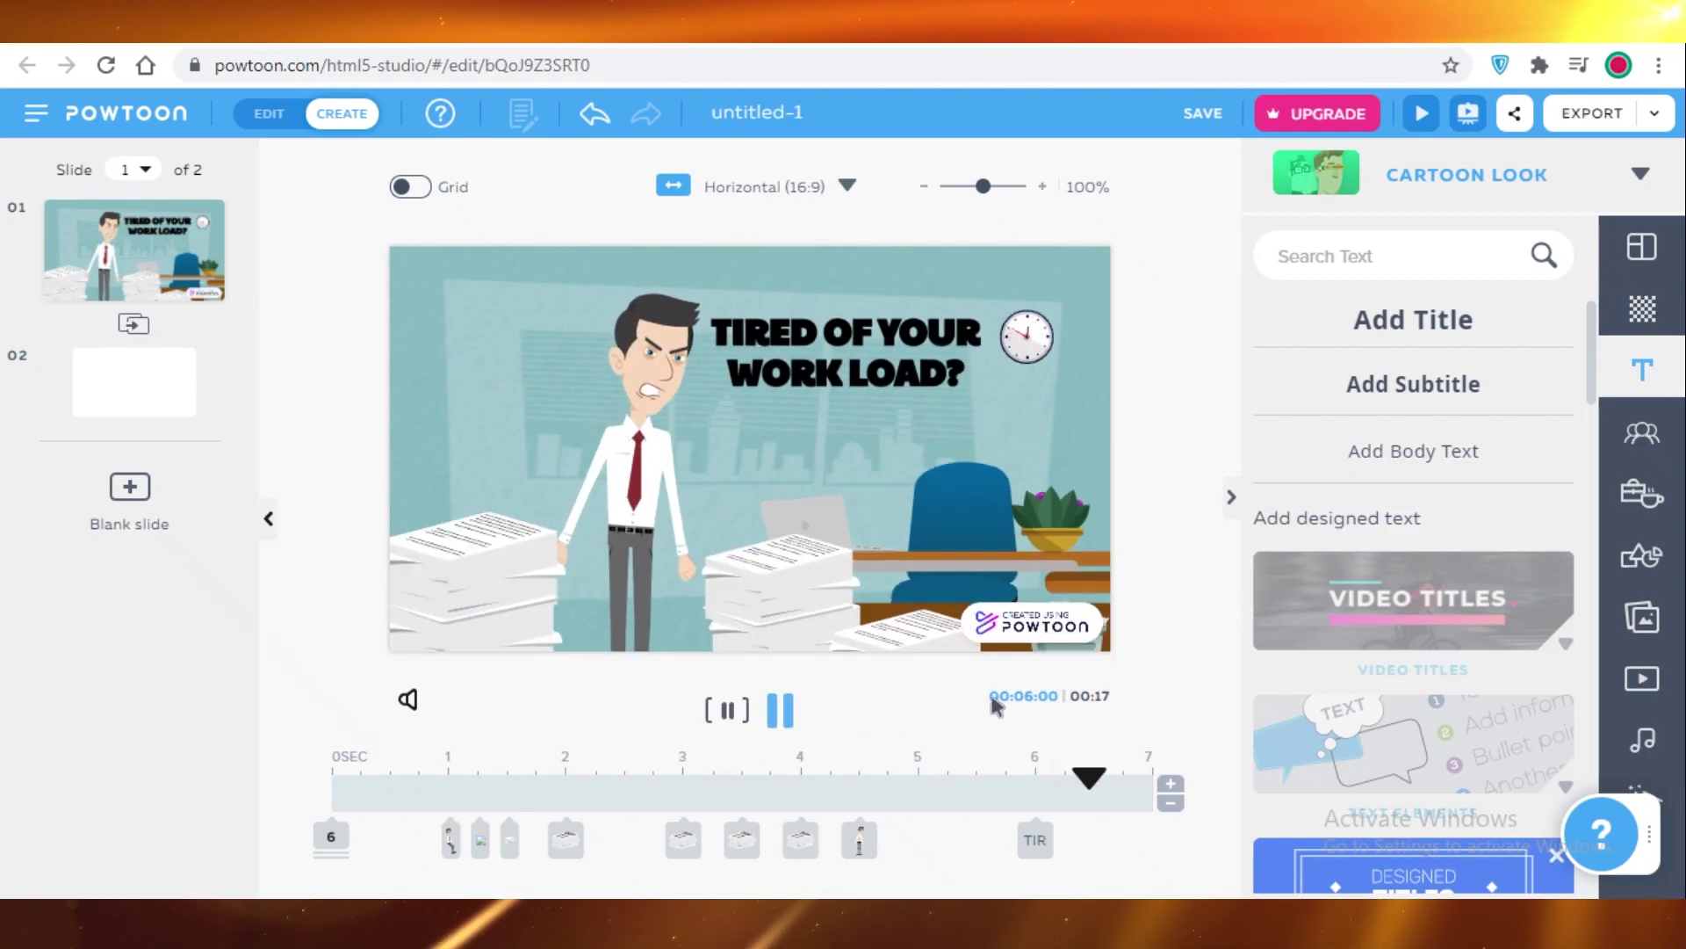
Set the 'TRYING YOUR BEST AT WORK?' title to Paytone One font in black.
left_click(603, 362)
left_click(603, 362)
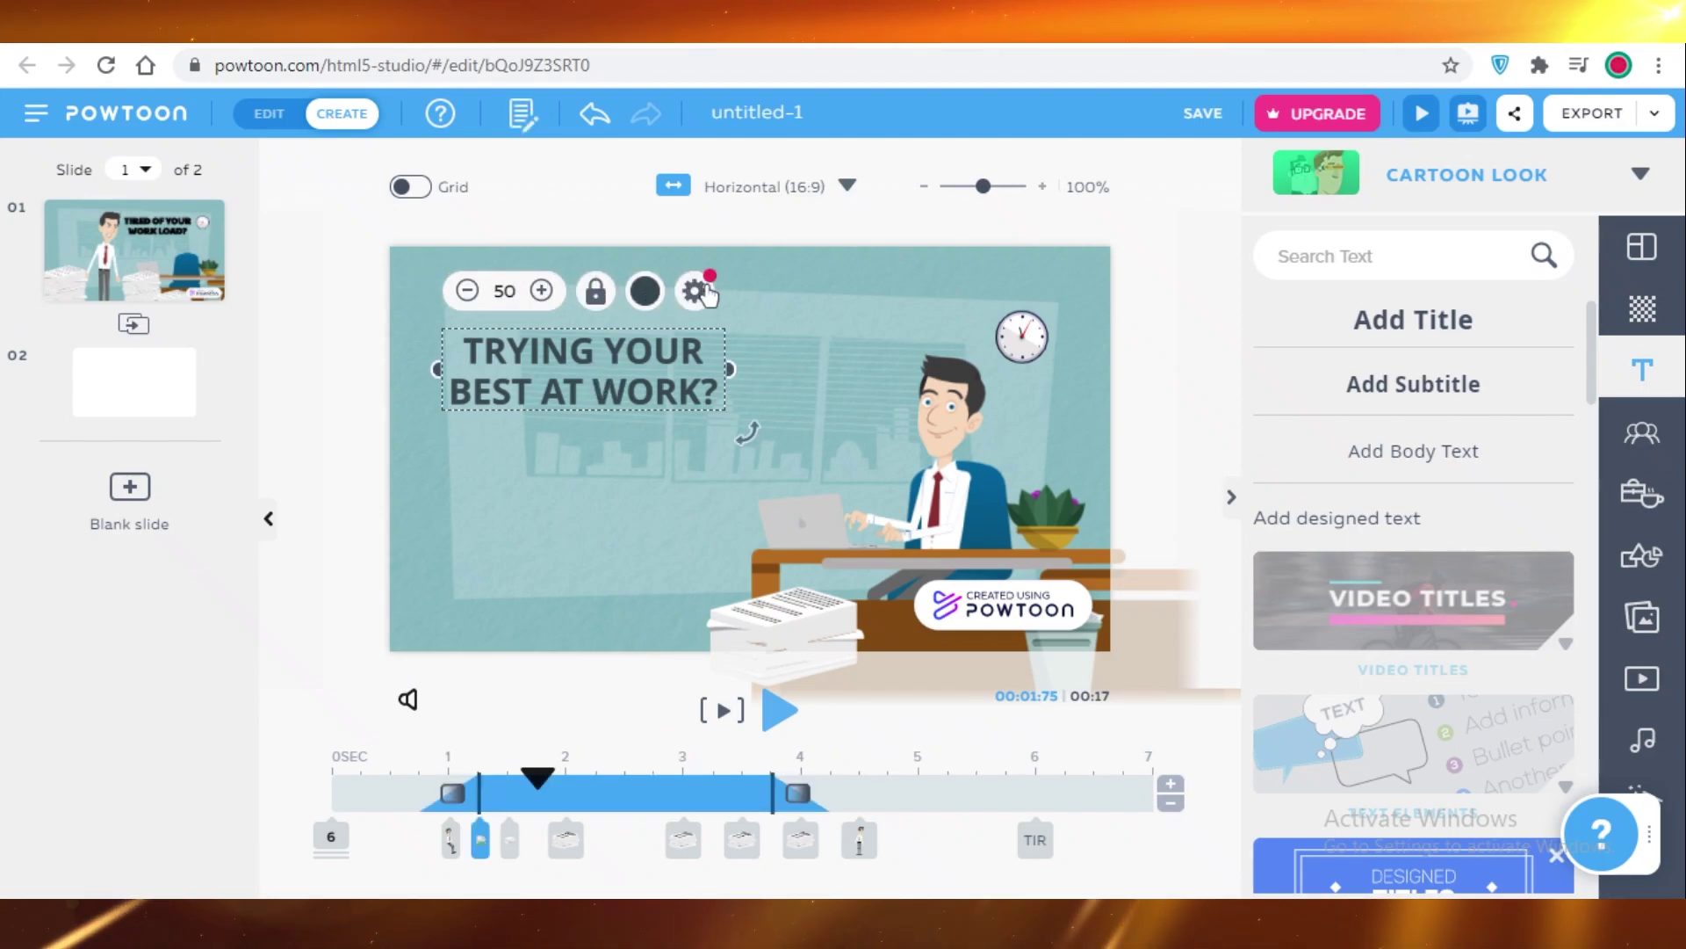
left_click(629, 391)
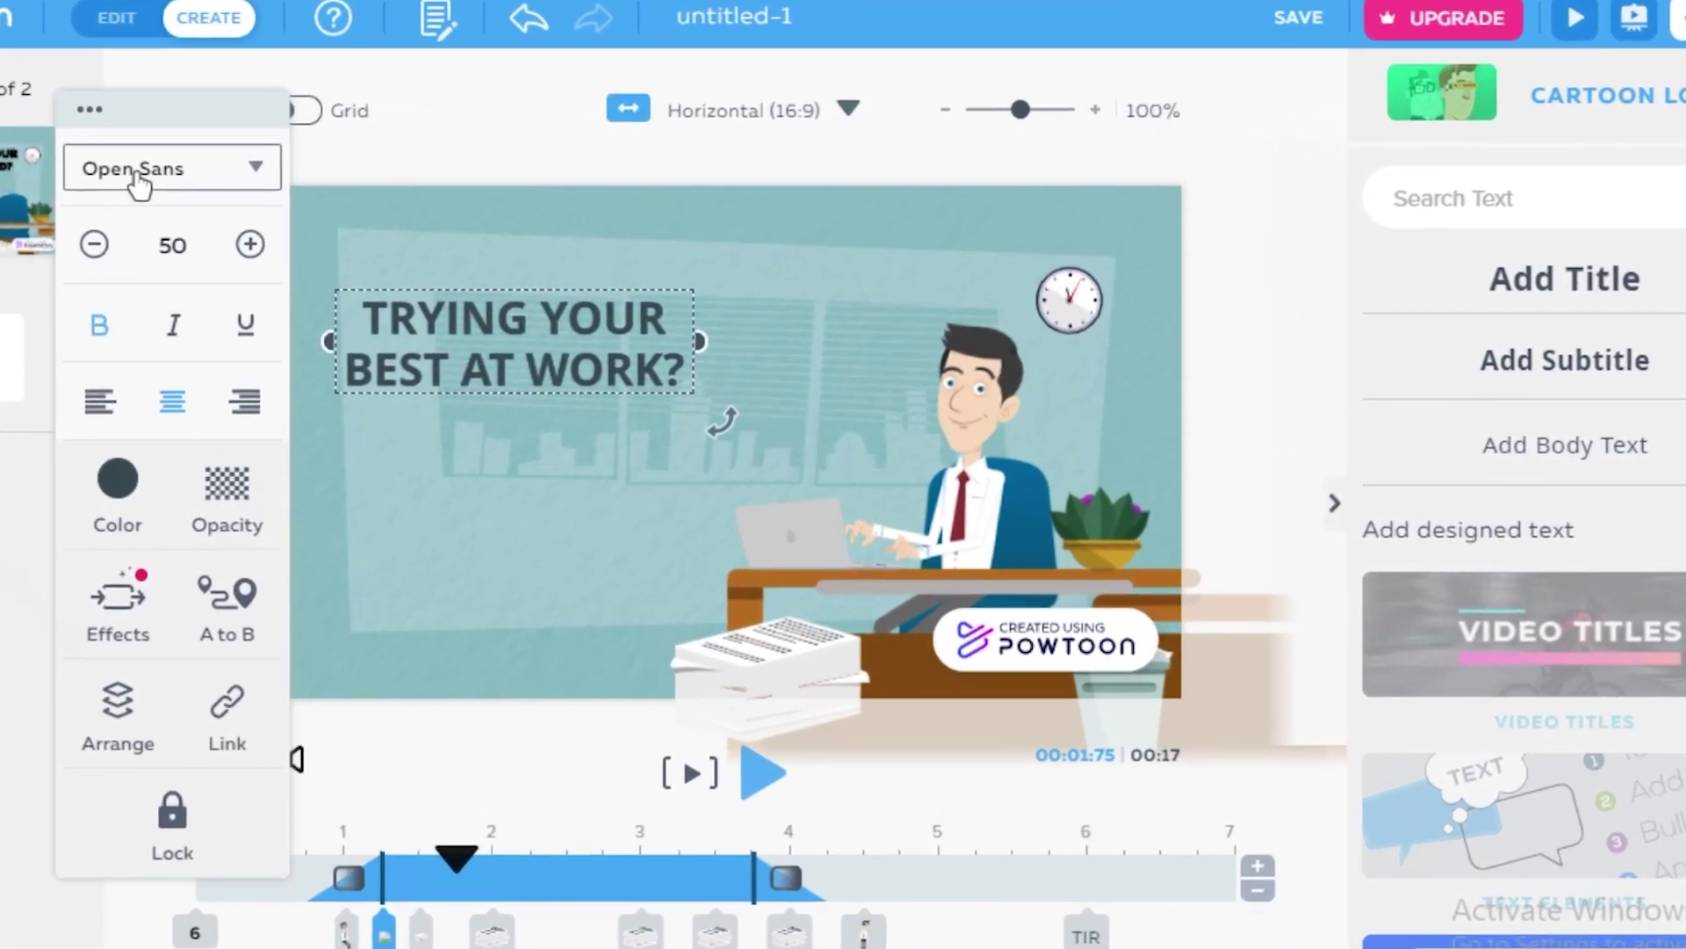
left_click(285, 231)
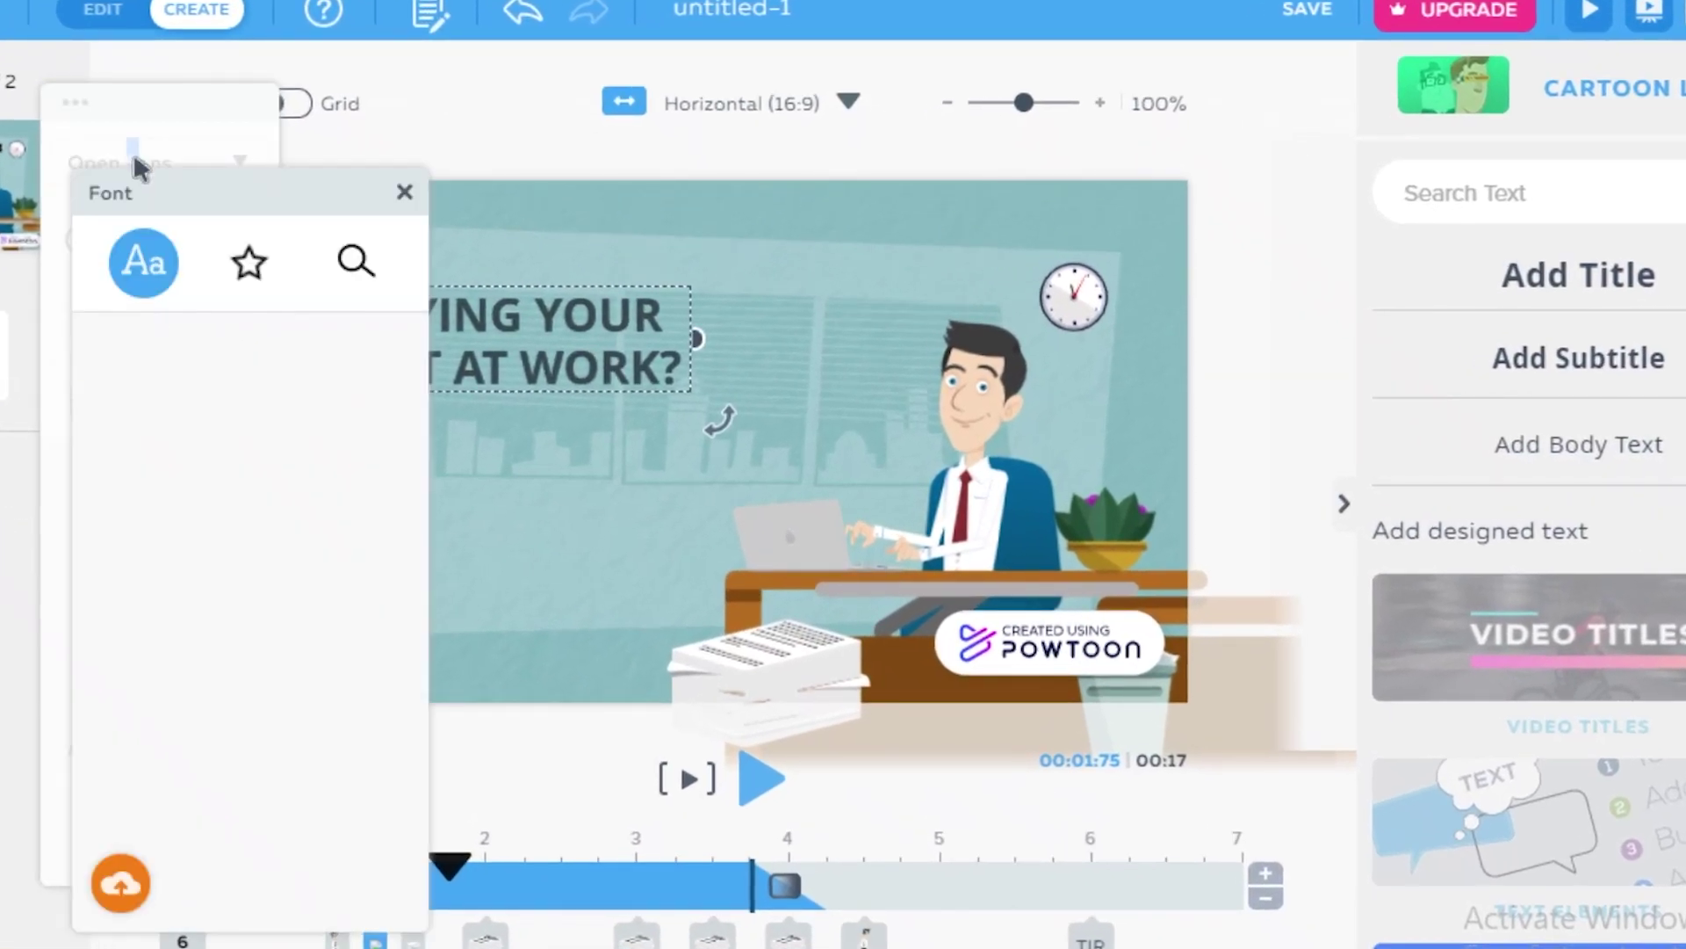
left_click(224, 612)
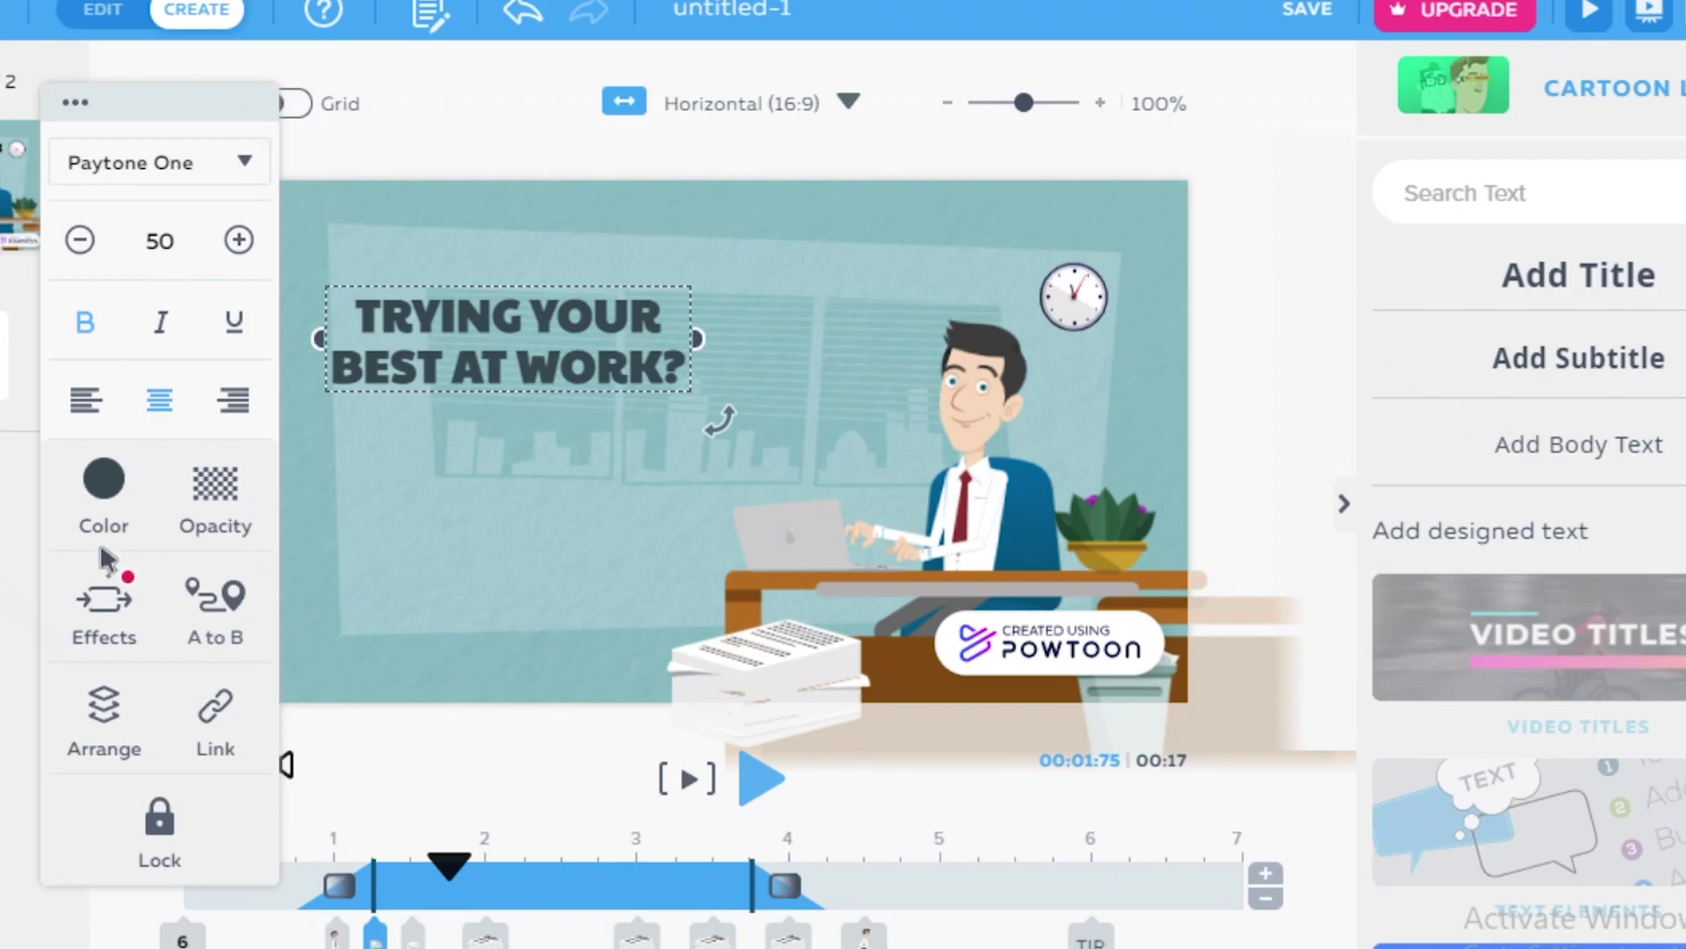
left_click(104, 492)
left_click(345, 312)
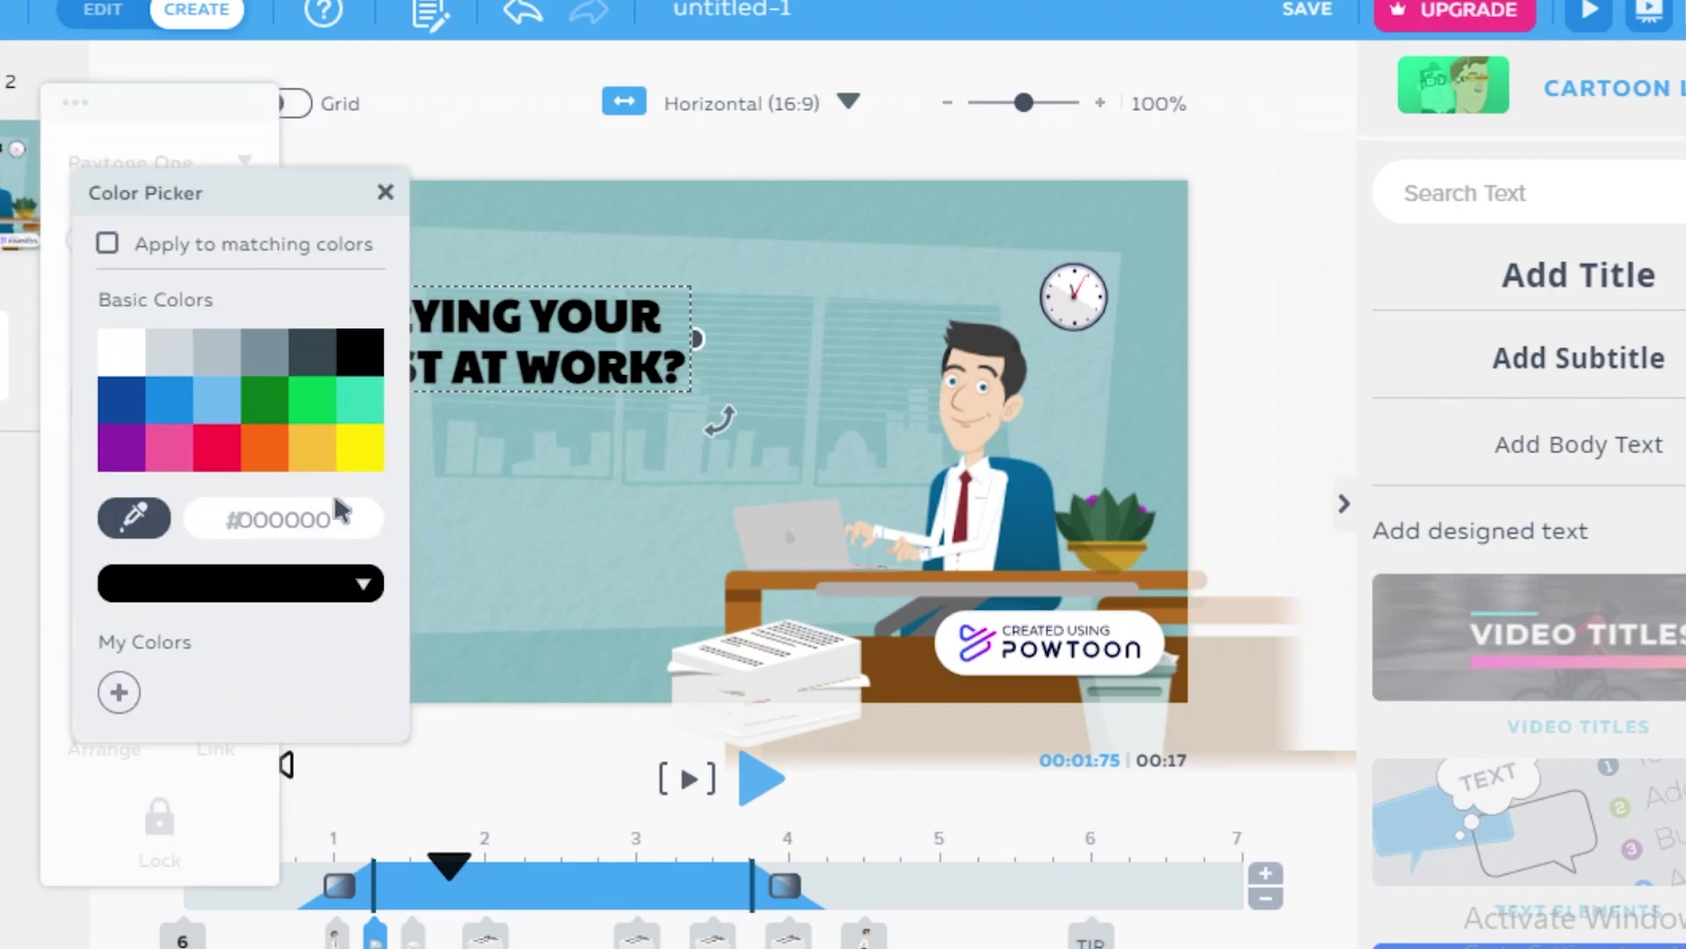
left_click(386, 194)
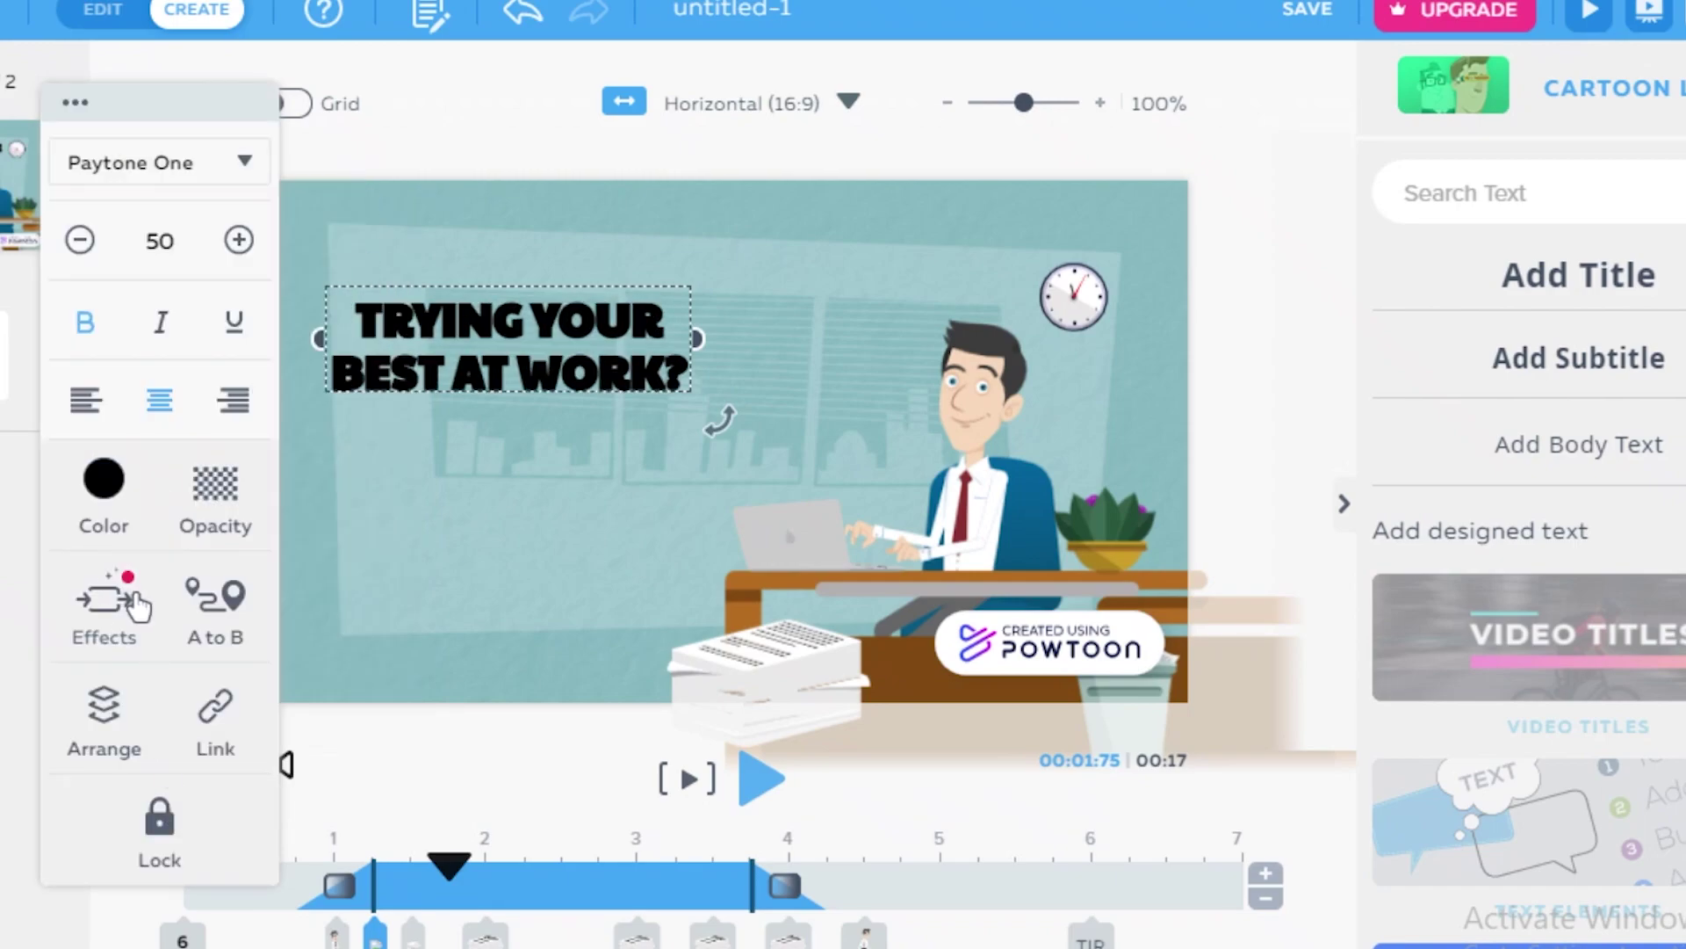
Give the title a Bounce enter effect and deselect it.
left_click(106, 615)
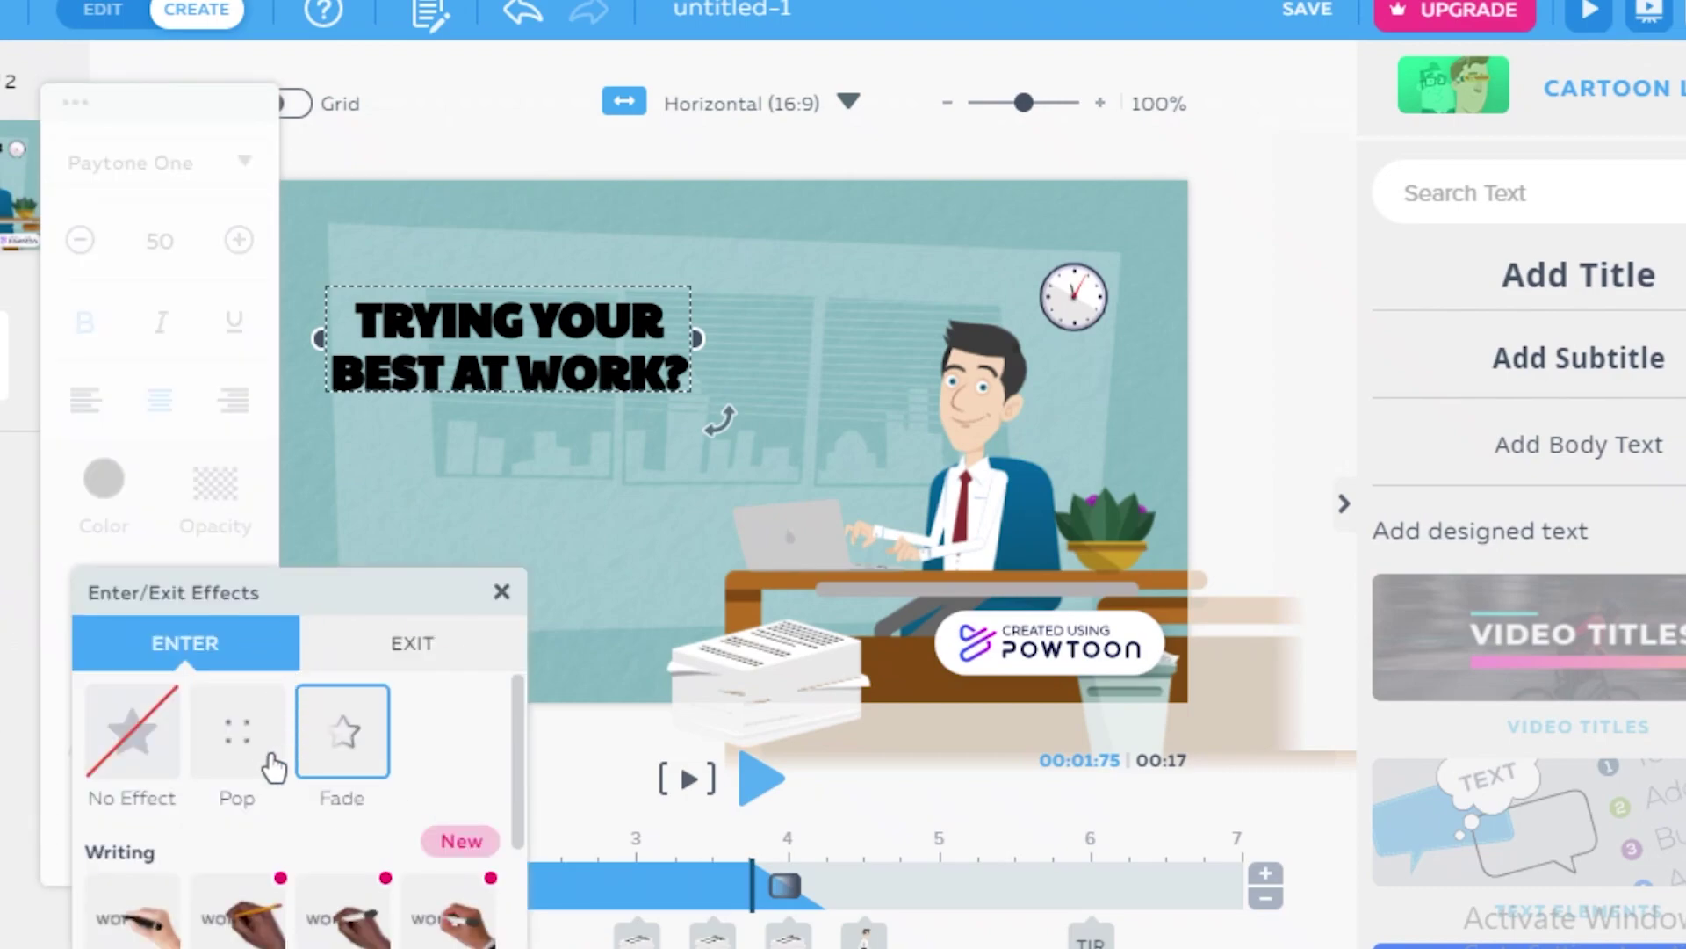
scroll(274, 912, "down", 2)
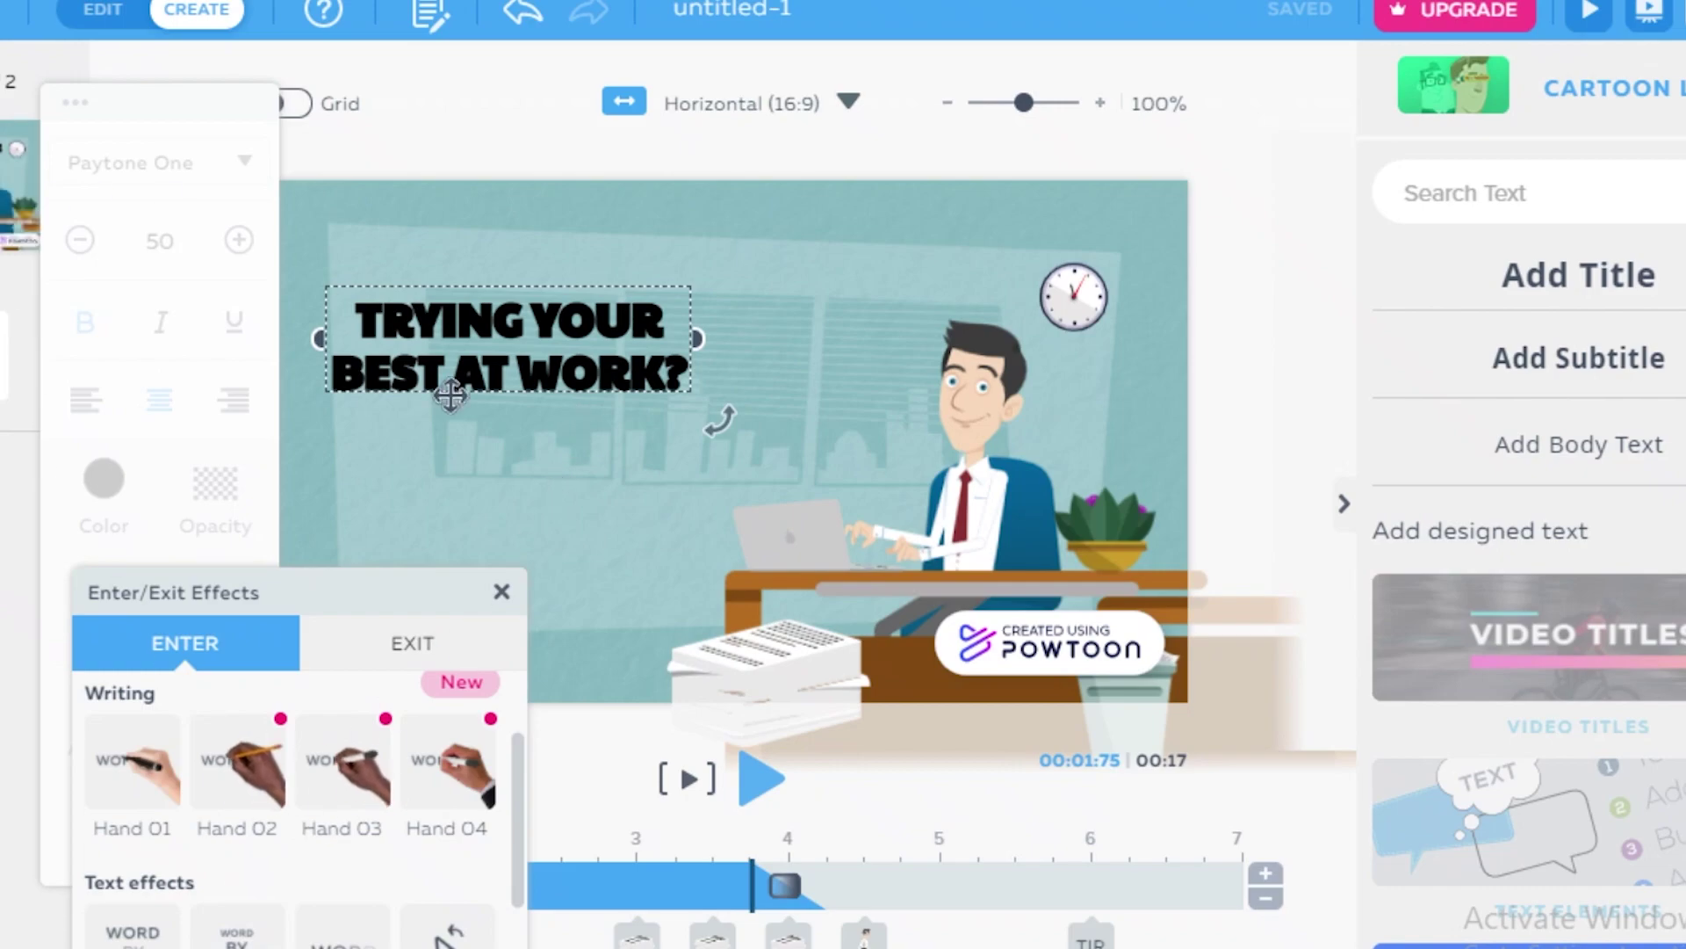
scroll(331, 913, "down", 2)
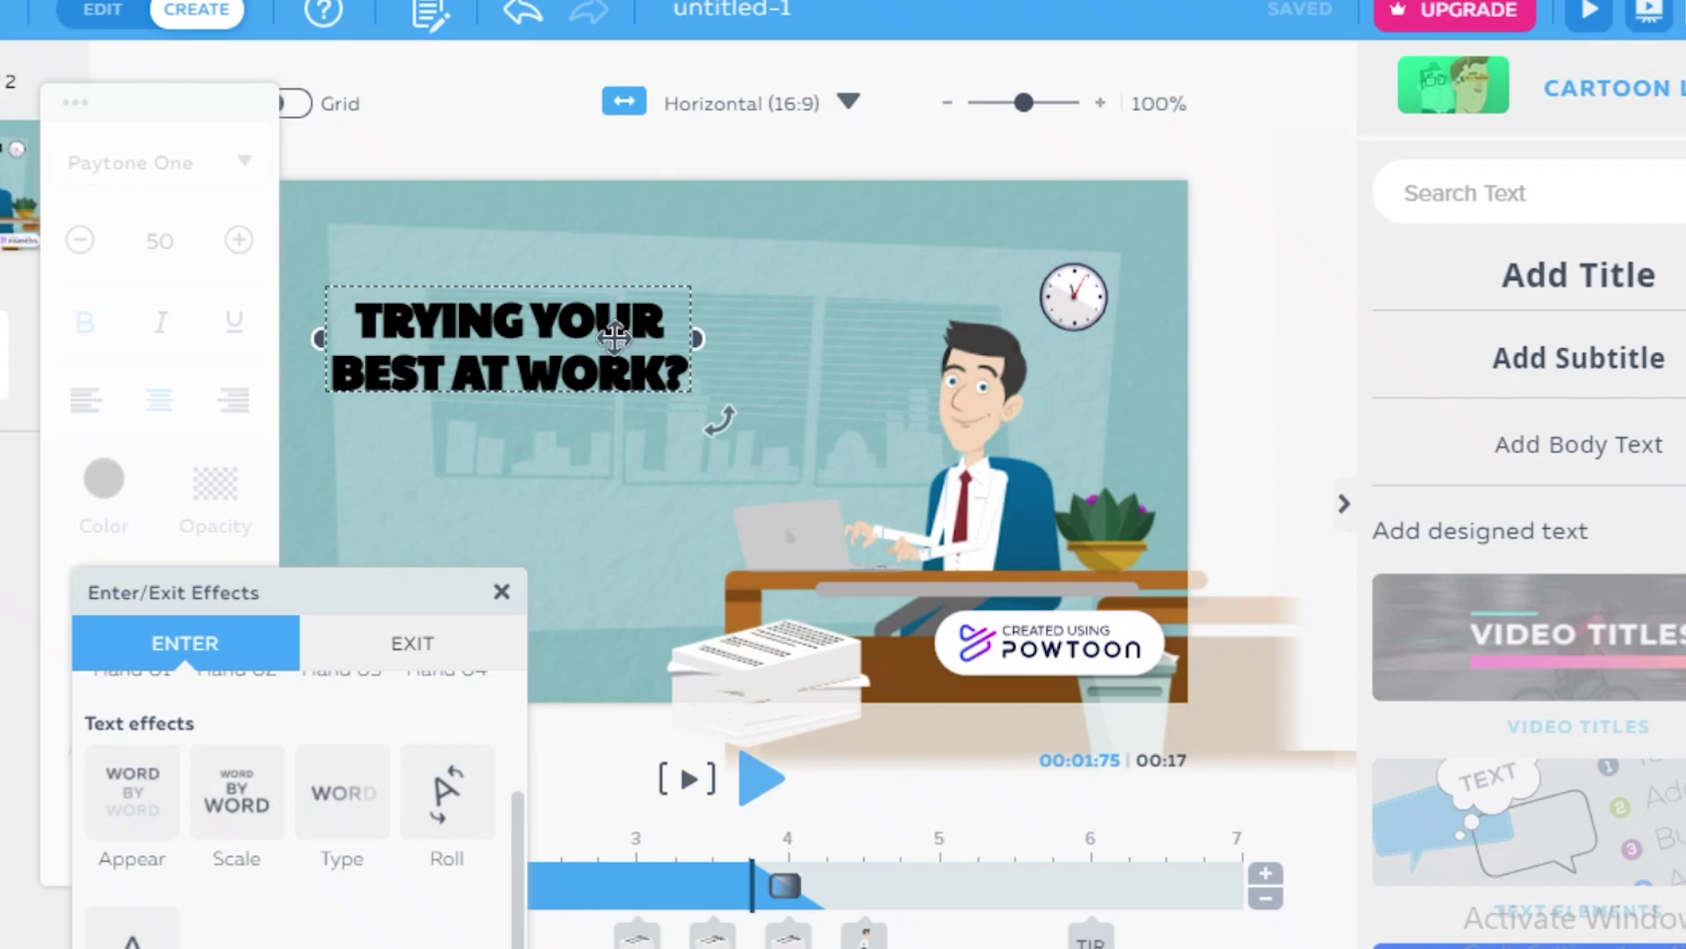
scroll(163, 915, "up", 4)
scroll(257, 890, "down", 2)
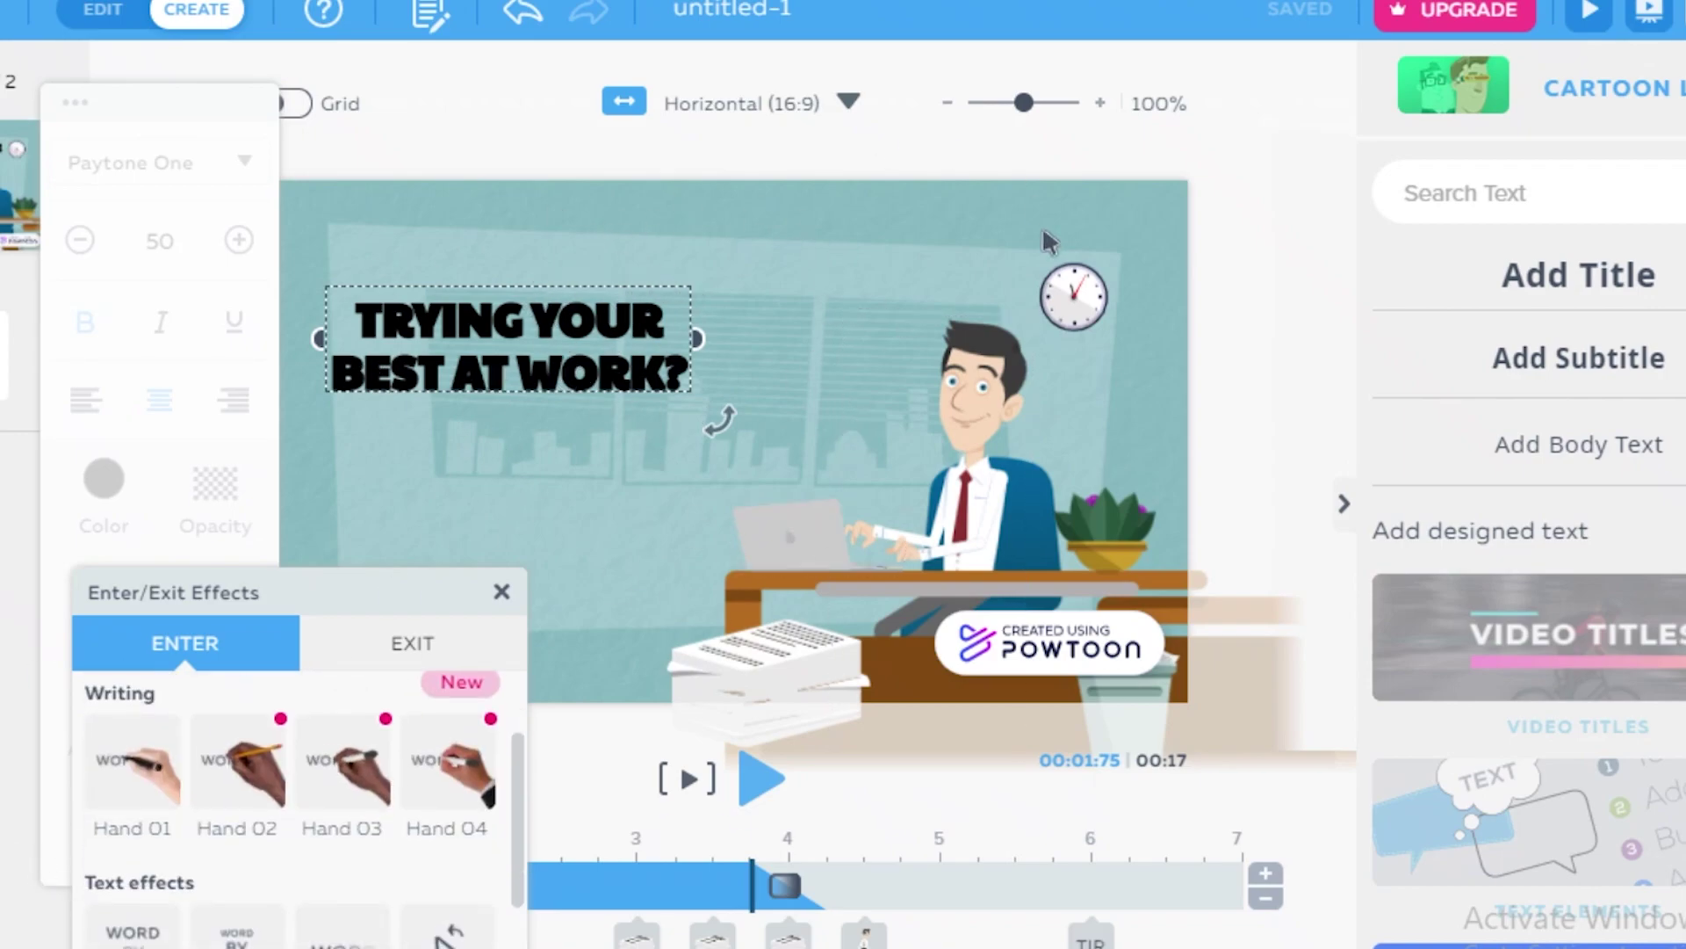
scroll(313, 742, "down", 3)
scroll(345, 869, "up", 2)
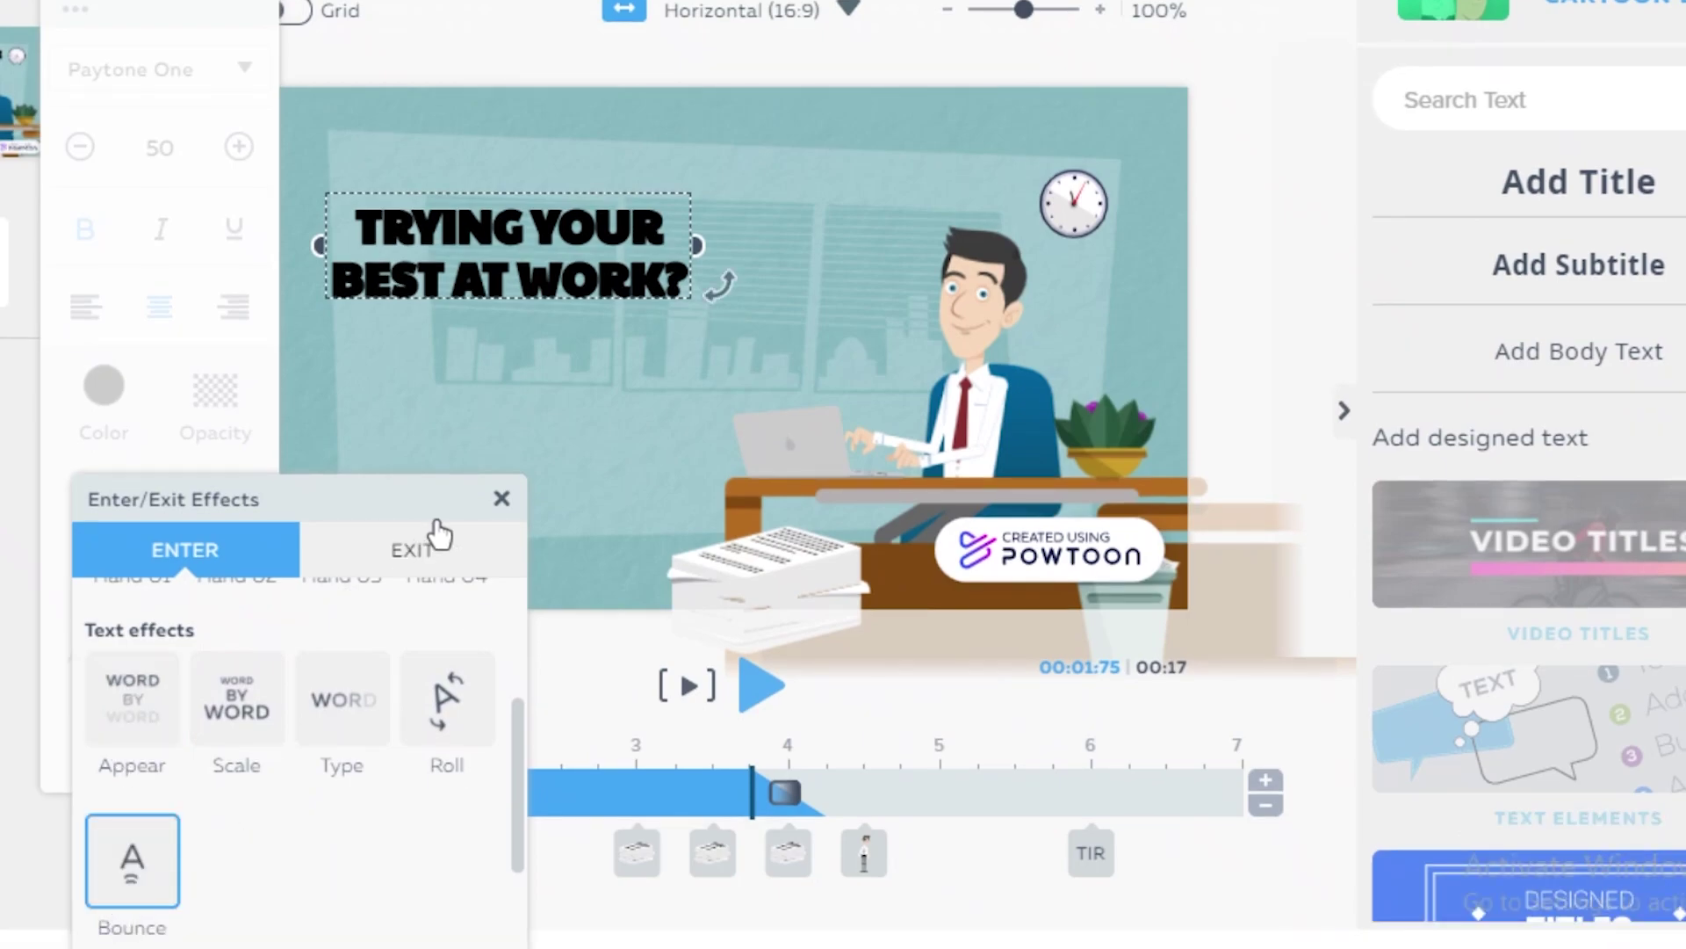
left_click(501, 499)
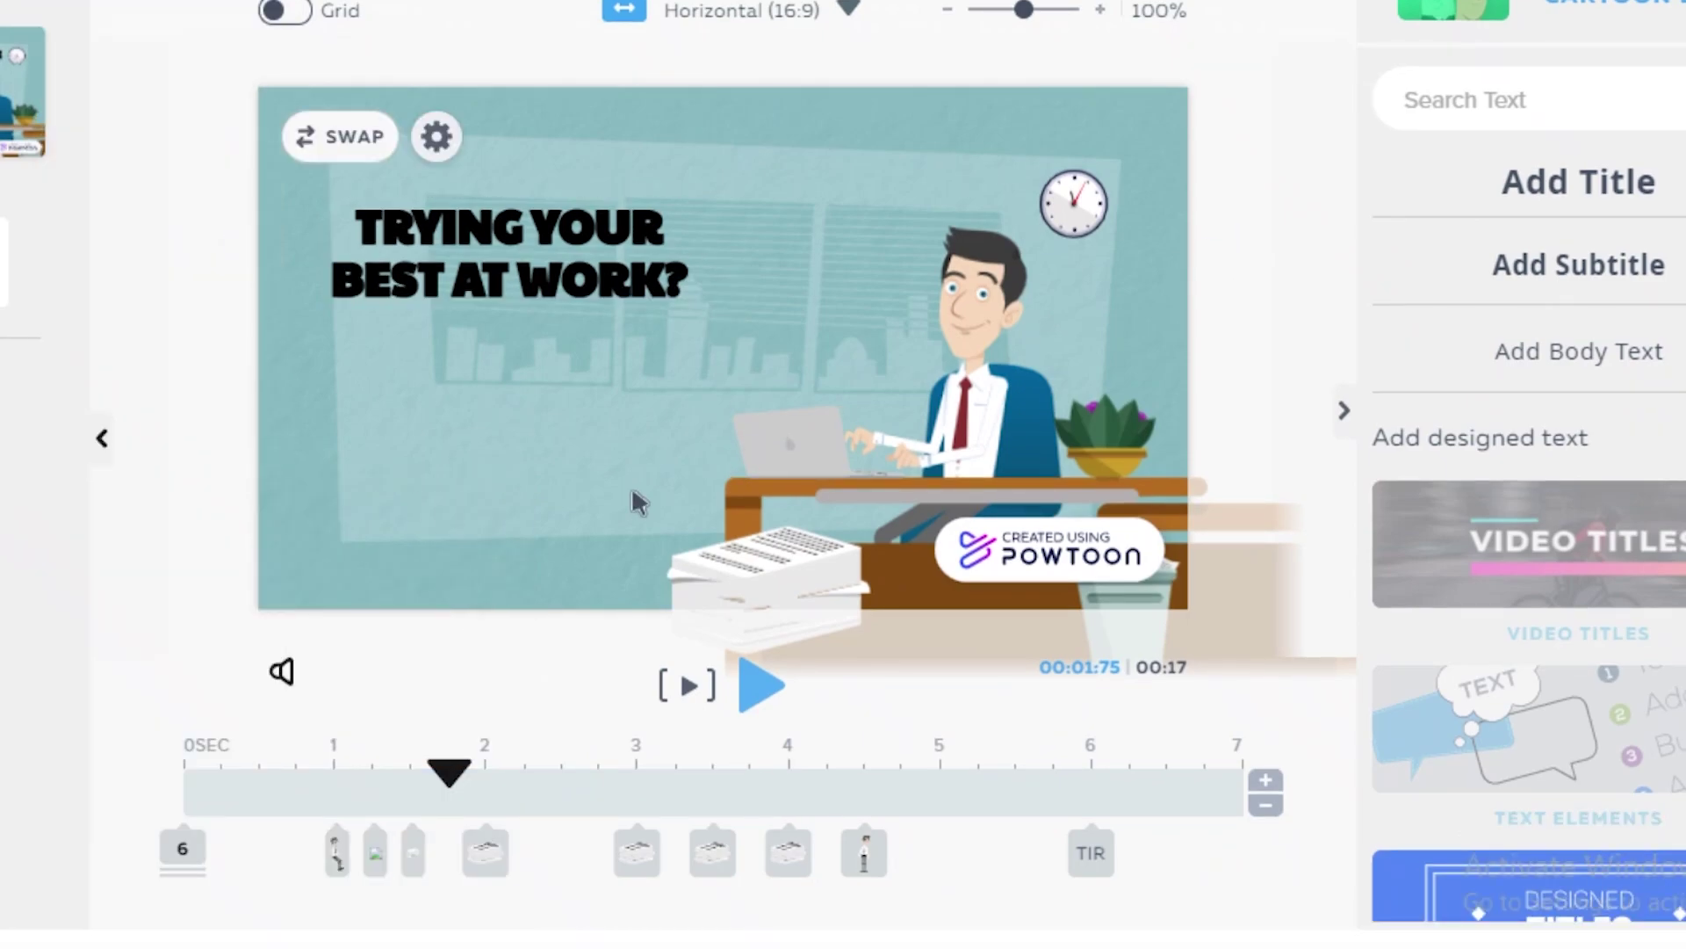
Play the office scene preview from about 0.75 seconds, then stop it.
left_click(301, 763)
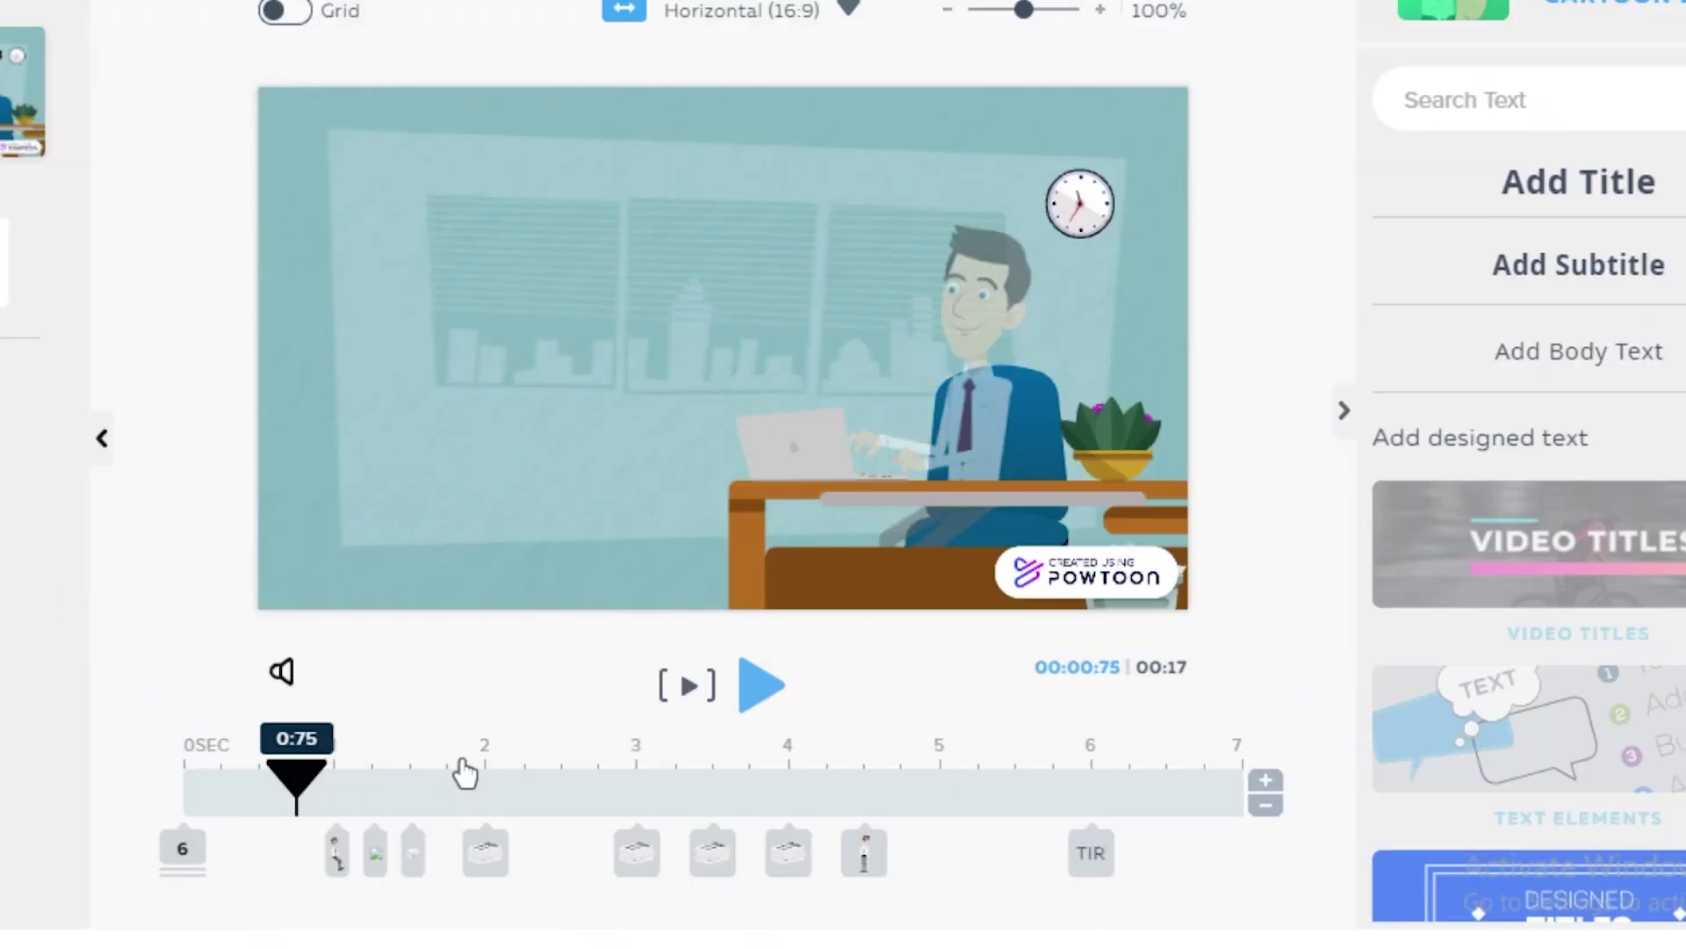
left_click(761, 685)
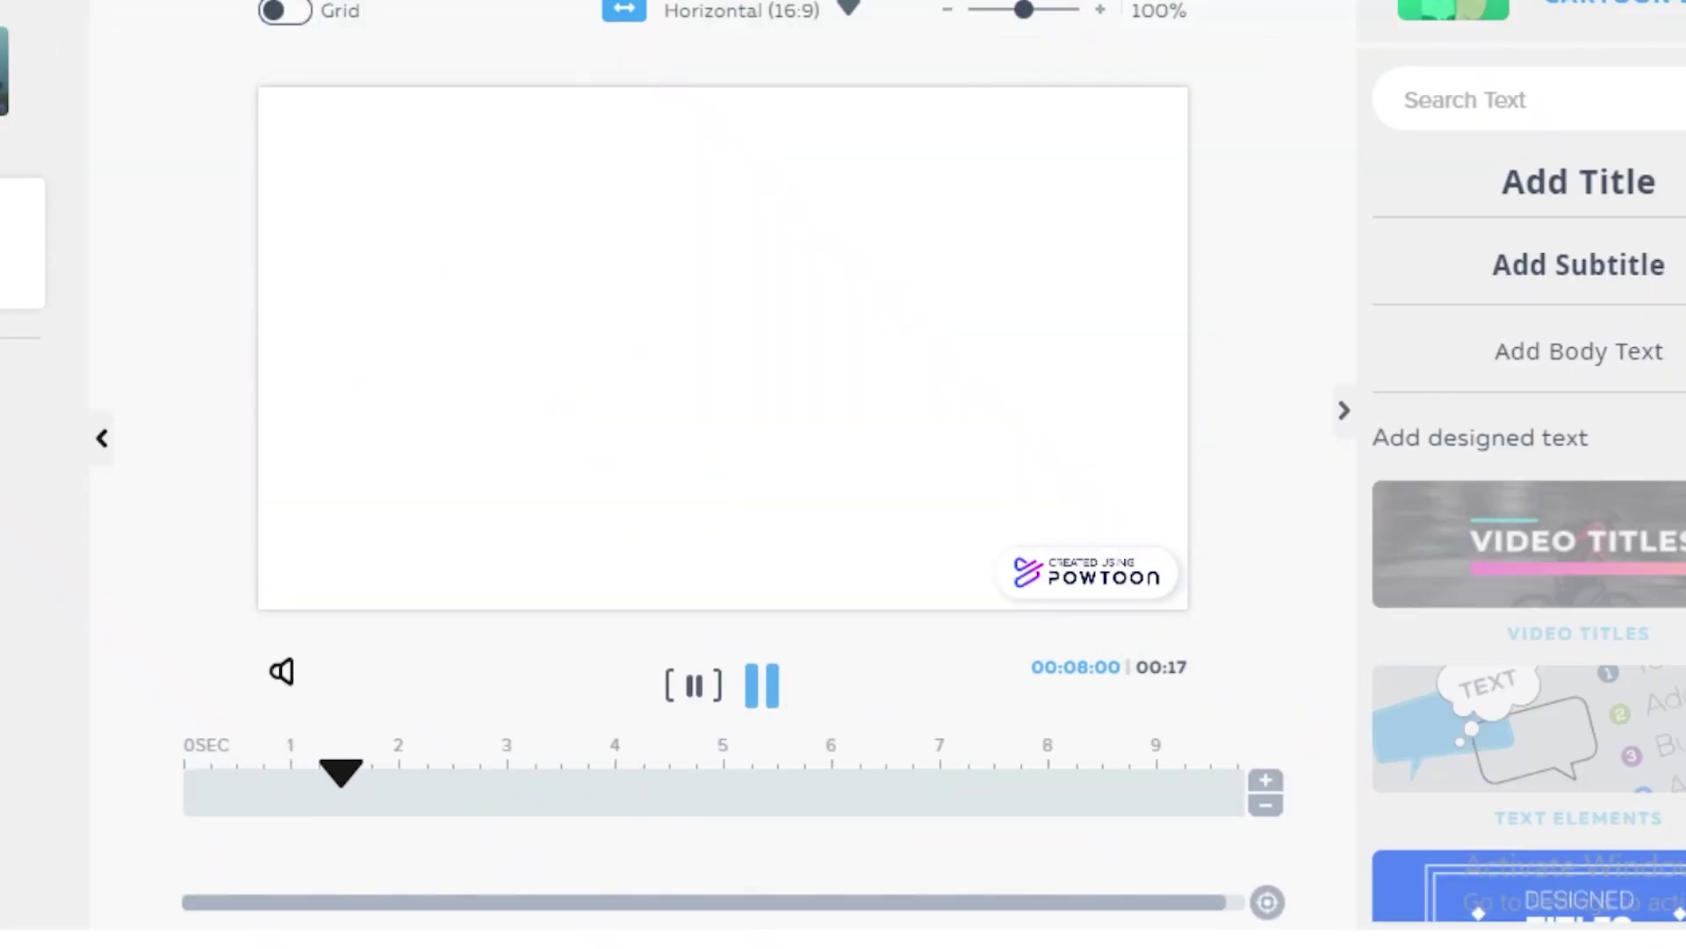
left_click(736, 358)
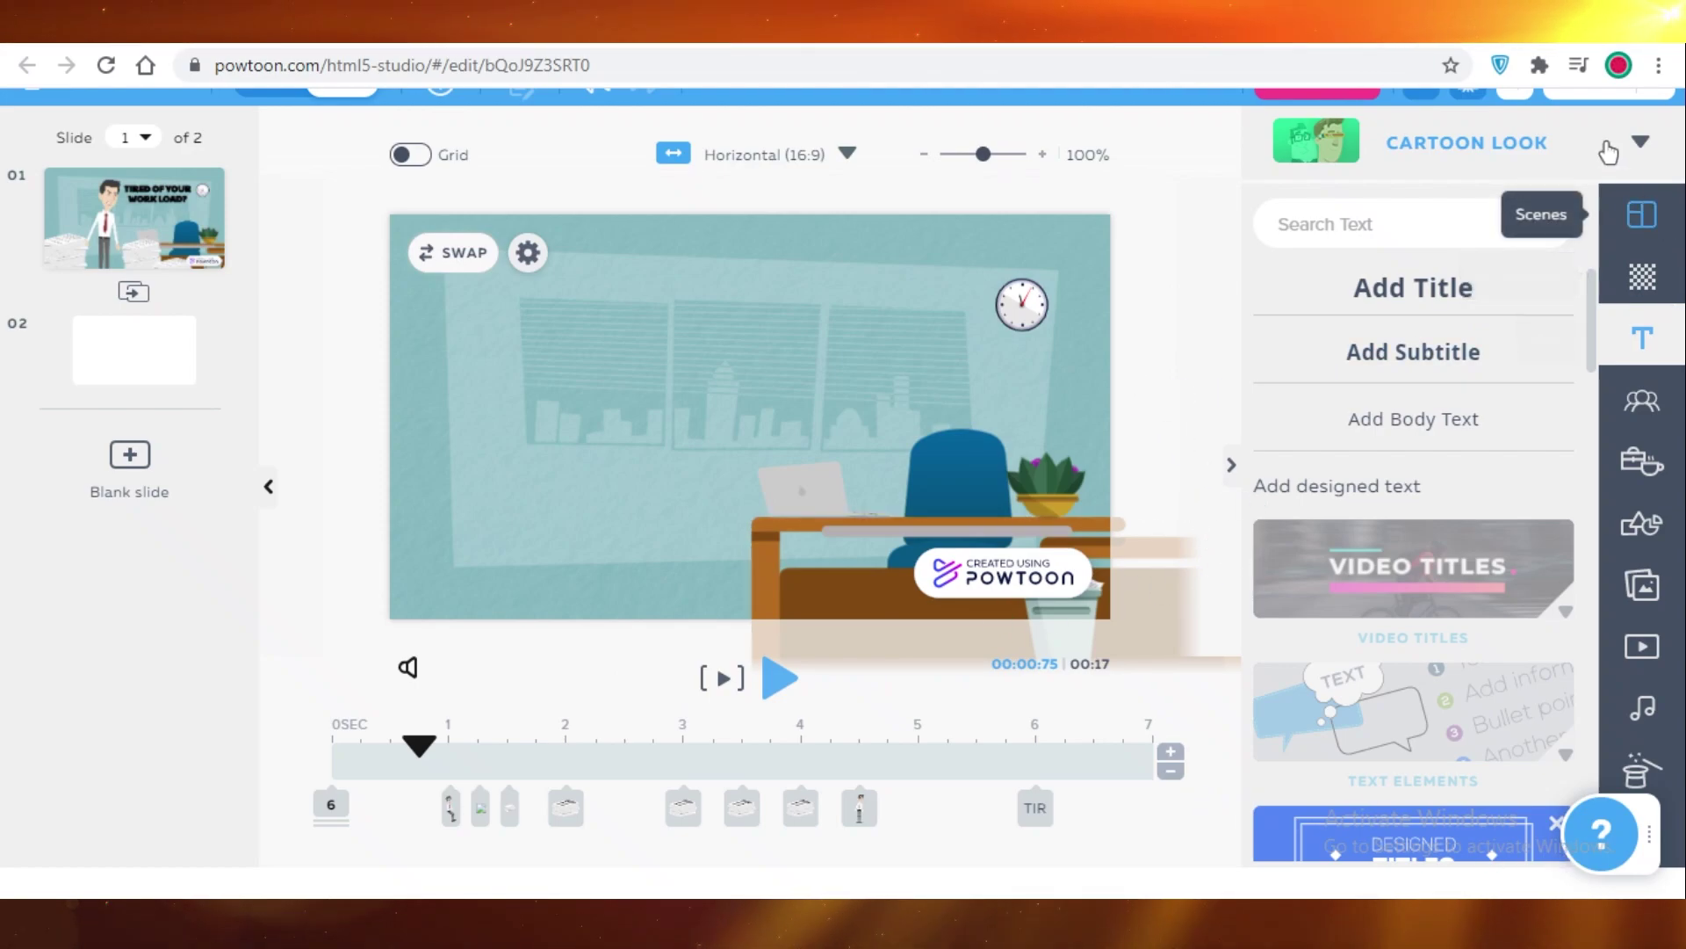
Dismiss the look chooser, scroll through the character library packs, and bring up the upgrade plans.
left_click(1649, 107)
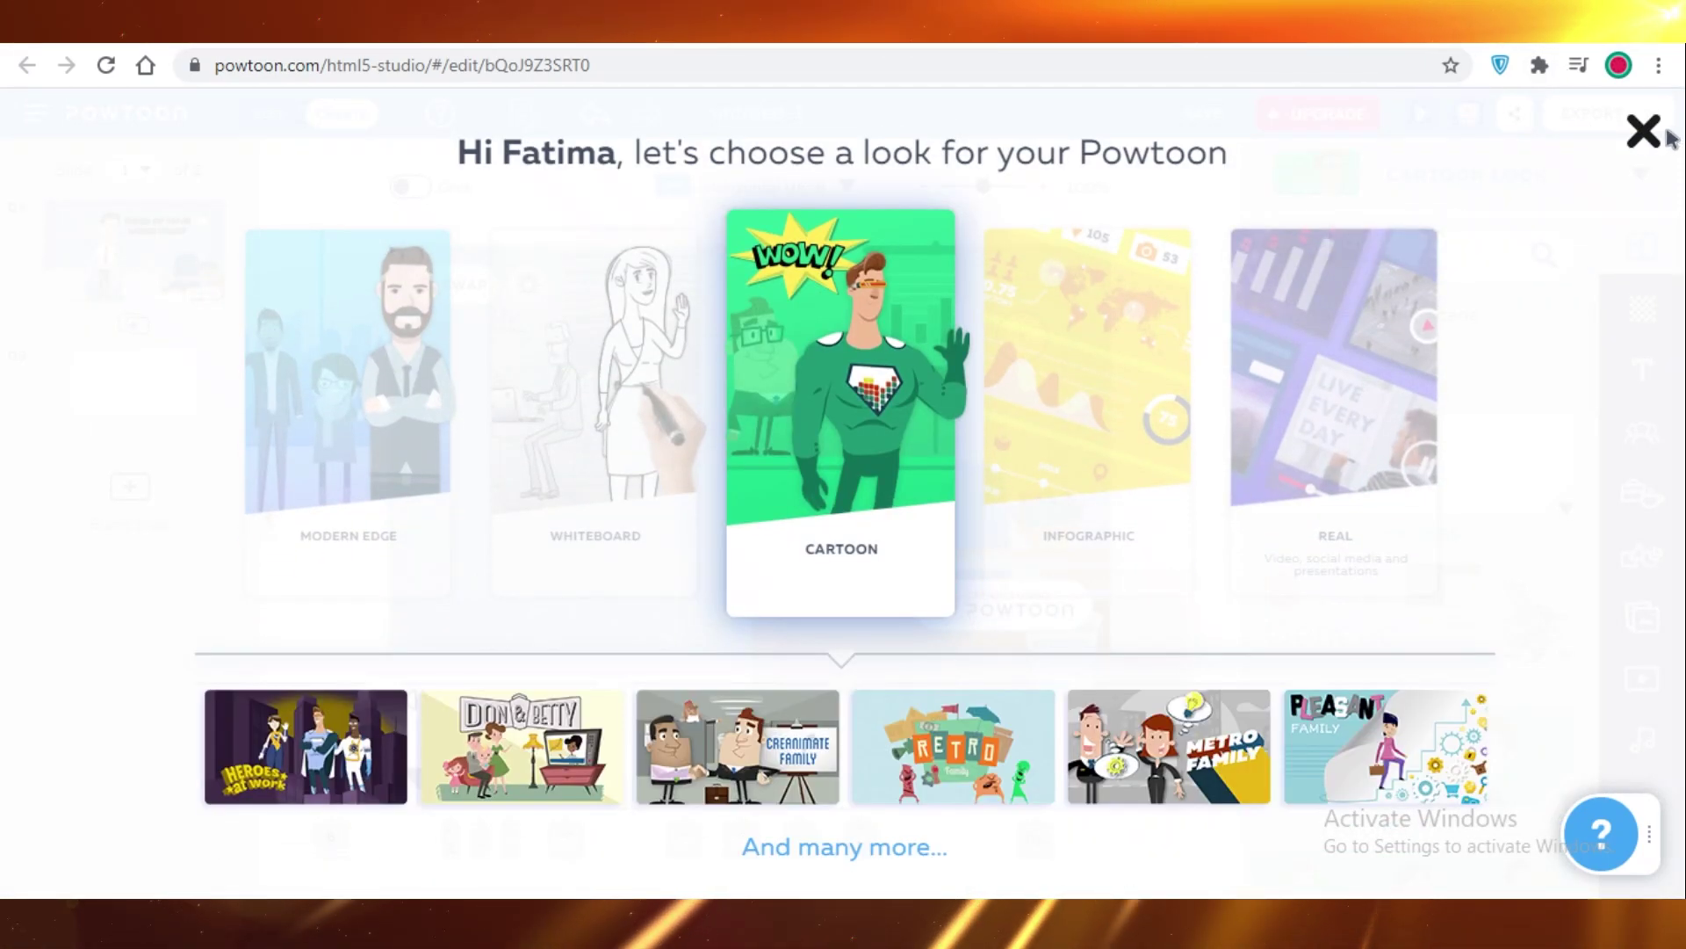
key("Escape")
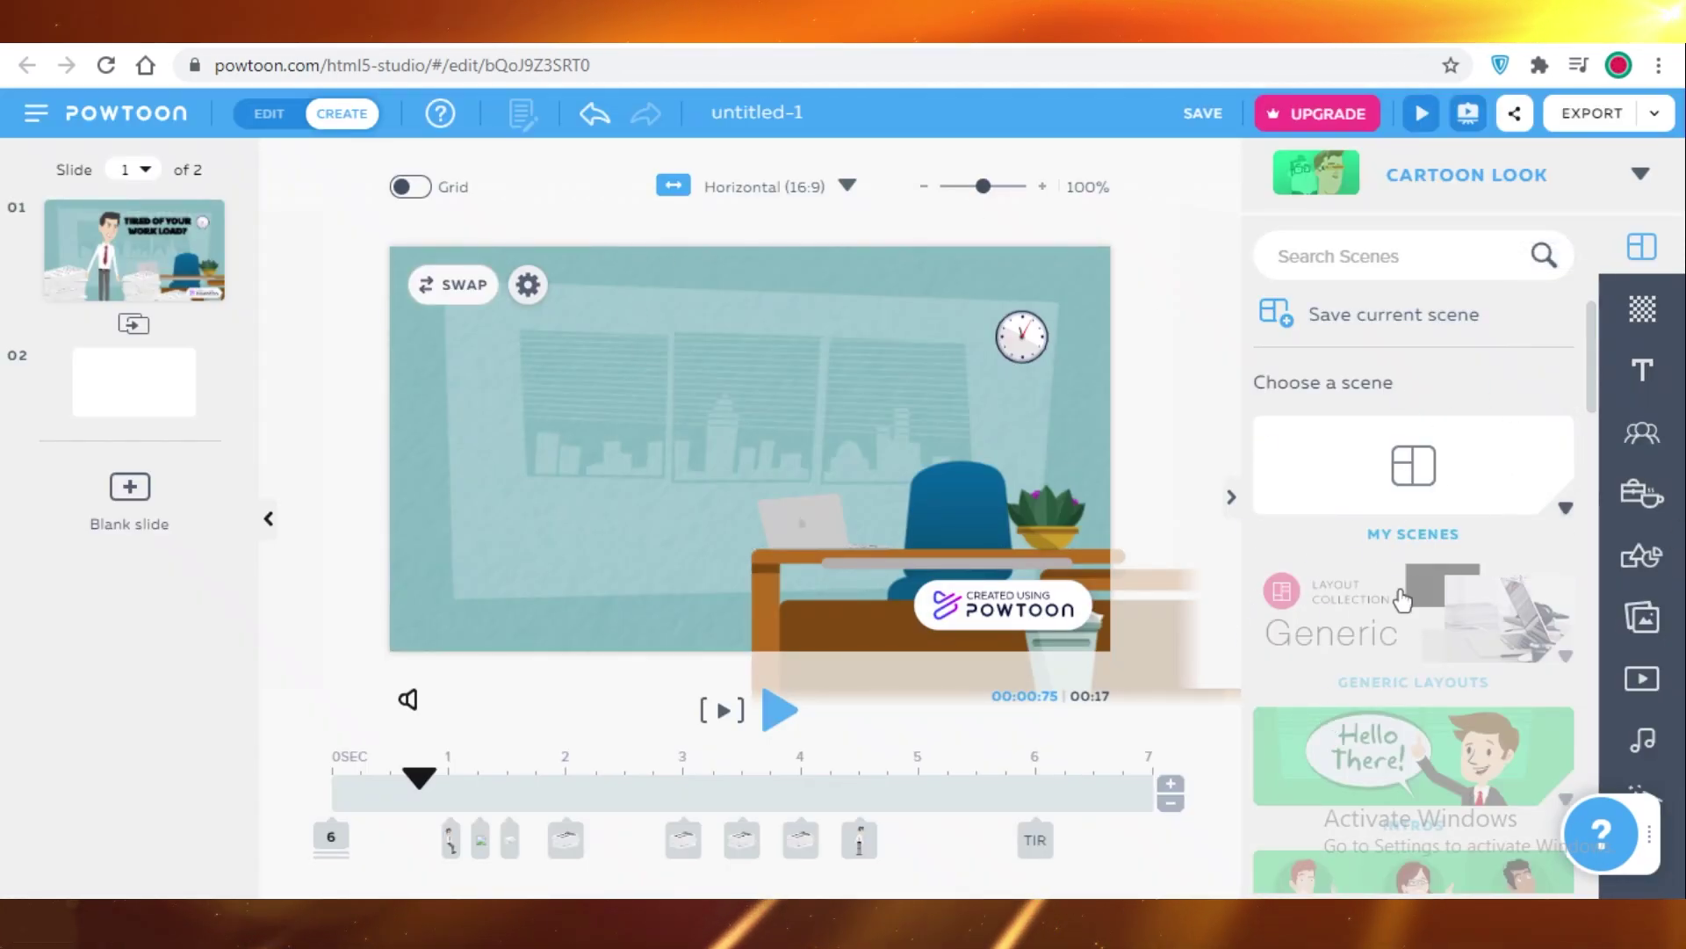
left_click(1641, 432)
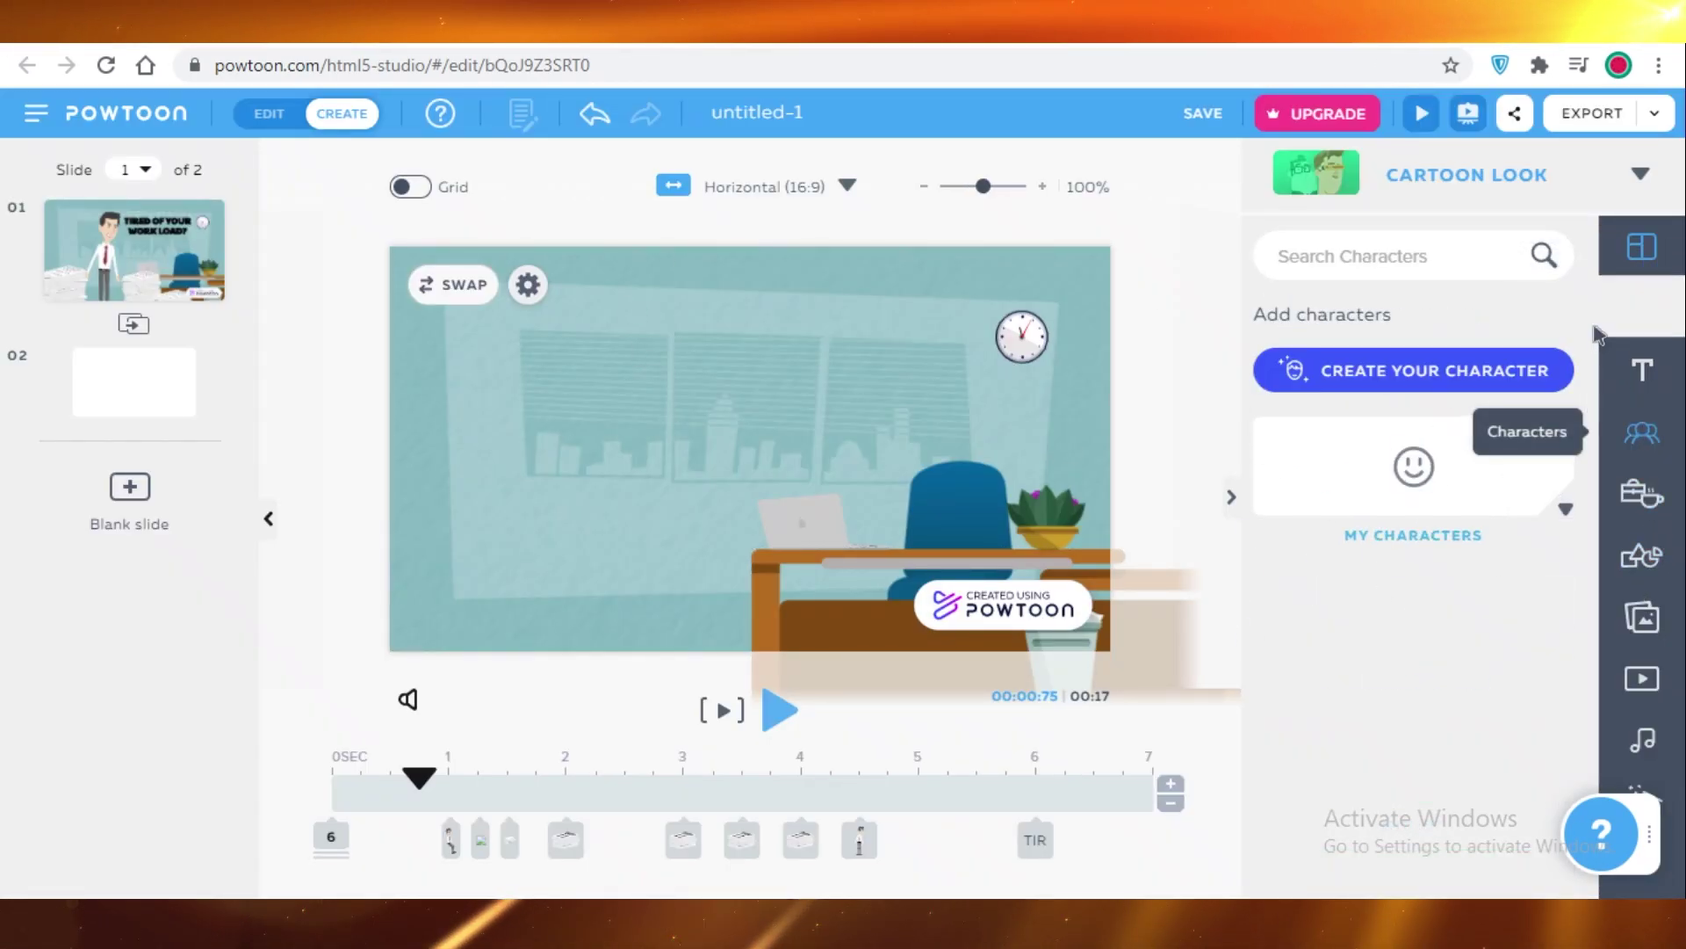
scroll(1414, 456, "down", 2)
scroll(1405, 571, "down", 4)
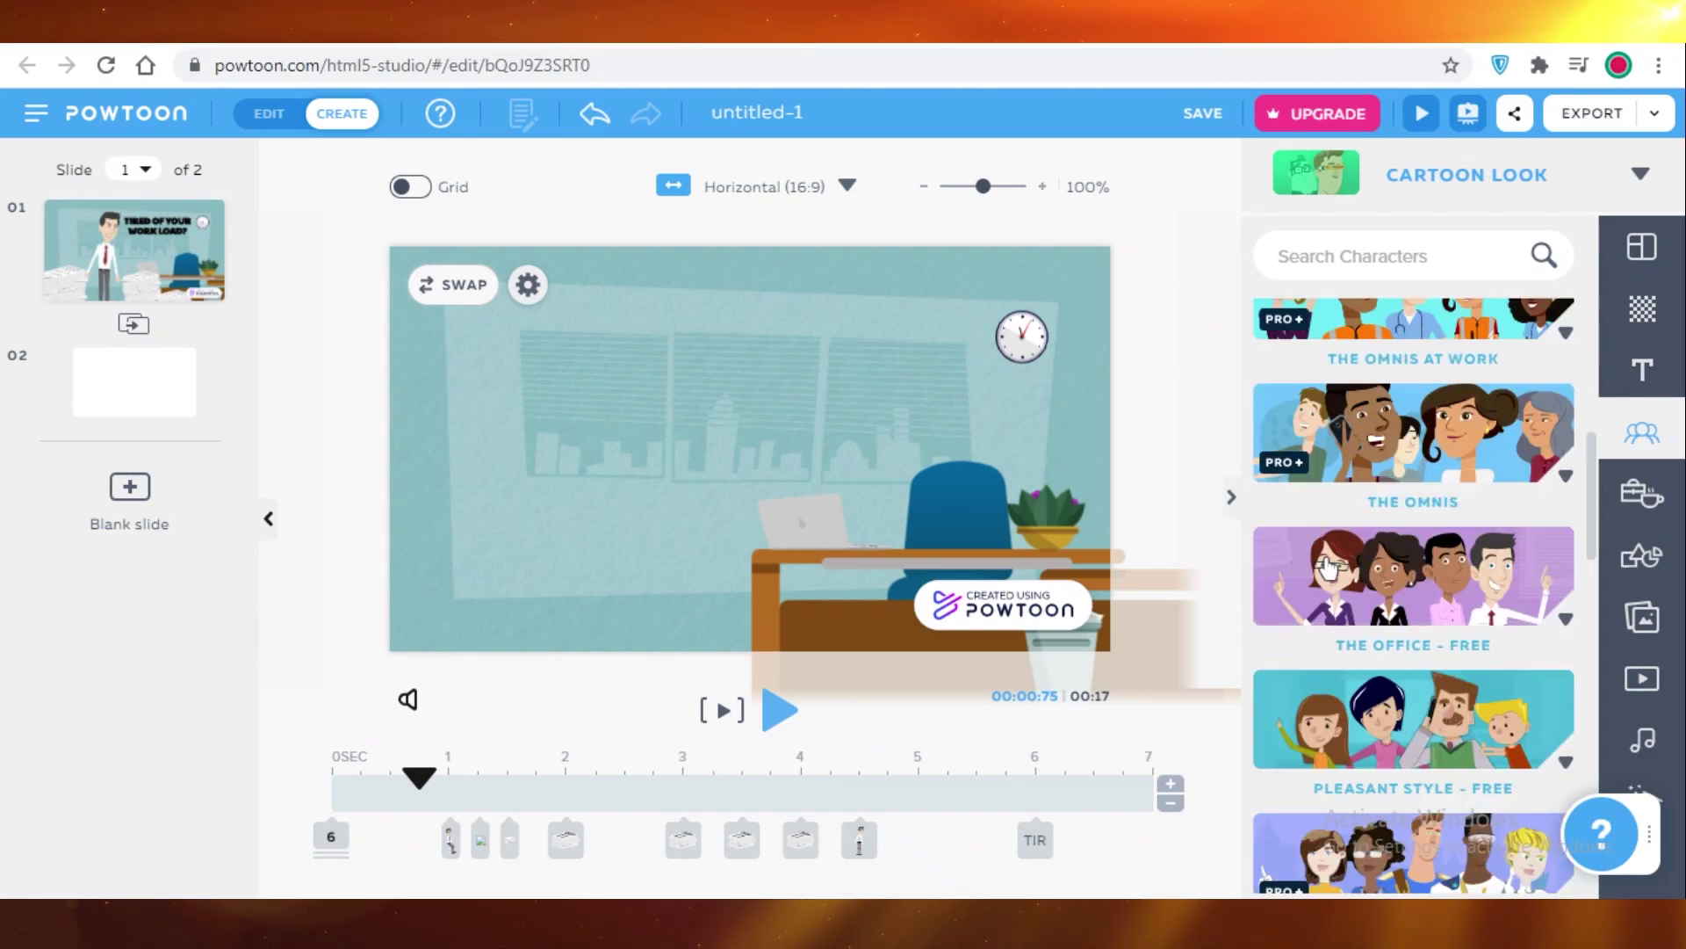
scroll(1336, 584, "down", 5)
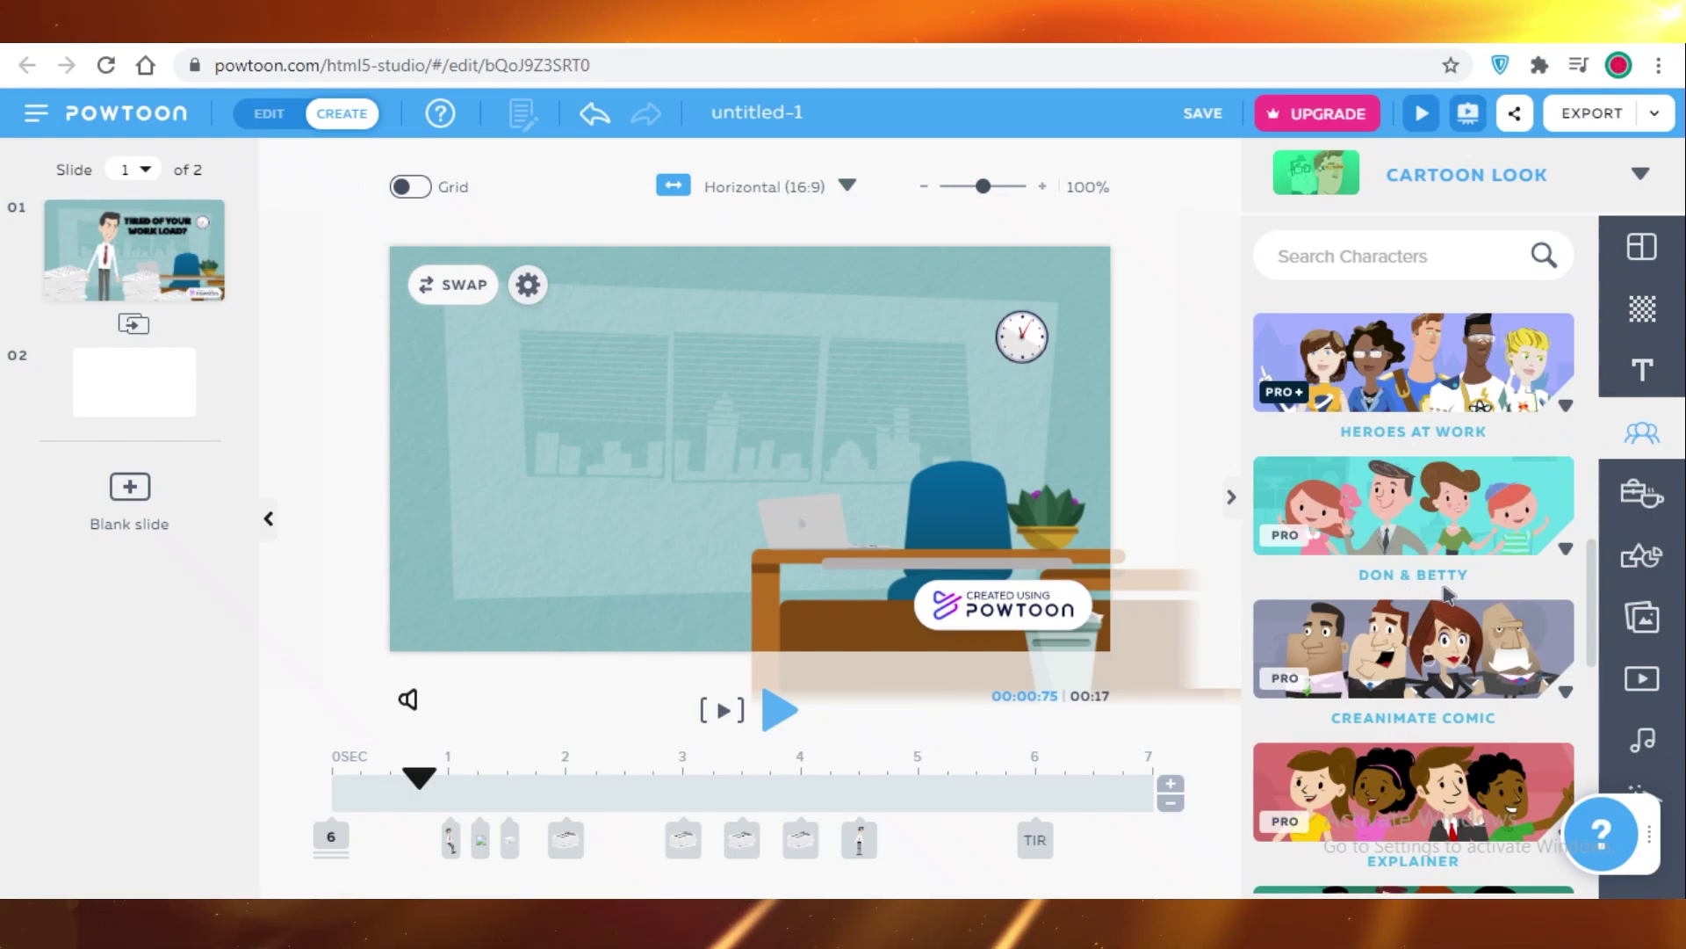
left_click(1317, 111)
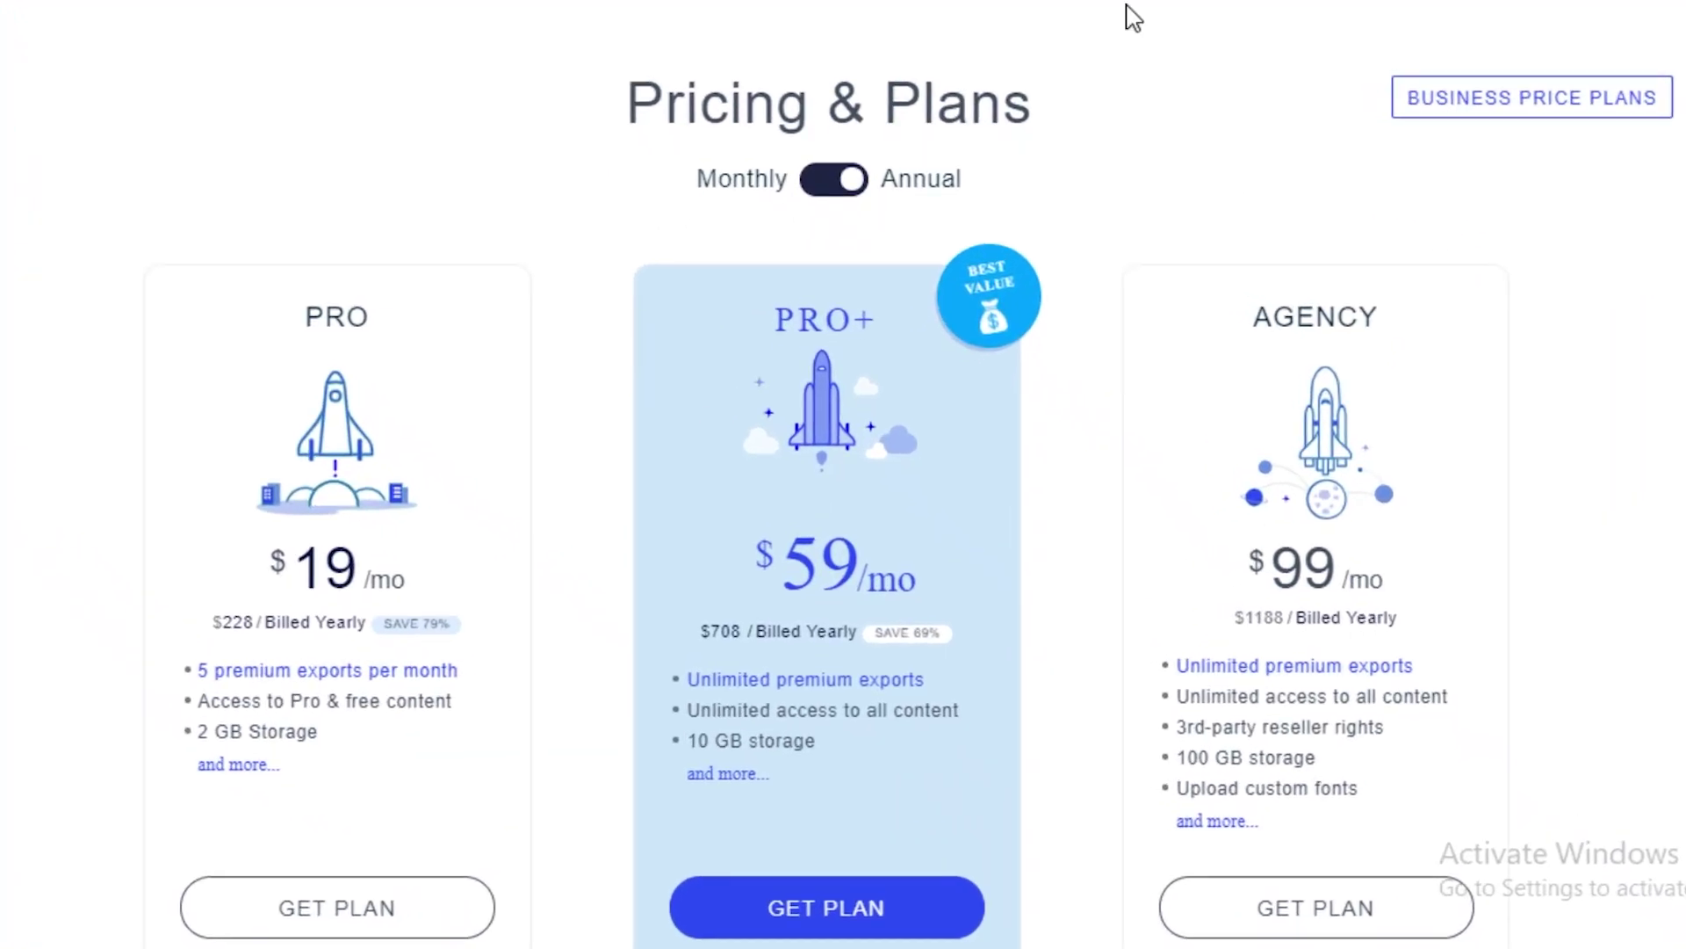
Scroll the Pricing & Plans page comparing Pro $19, Pro+ $59 and Agency $99 monthly prices.
scroll(1057, 361, "down", 4)
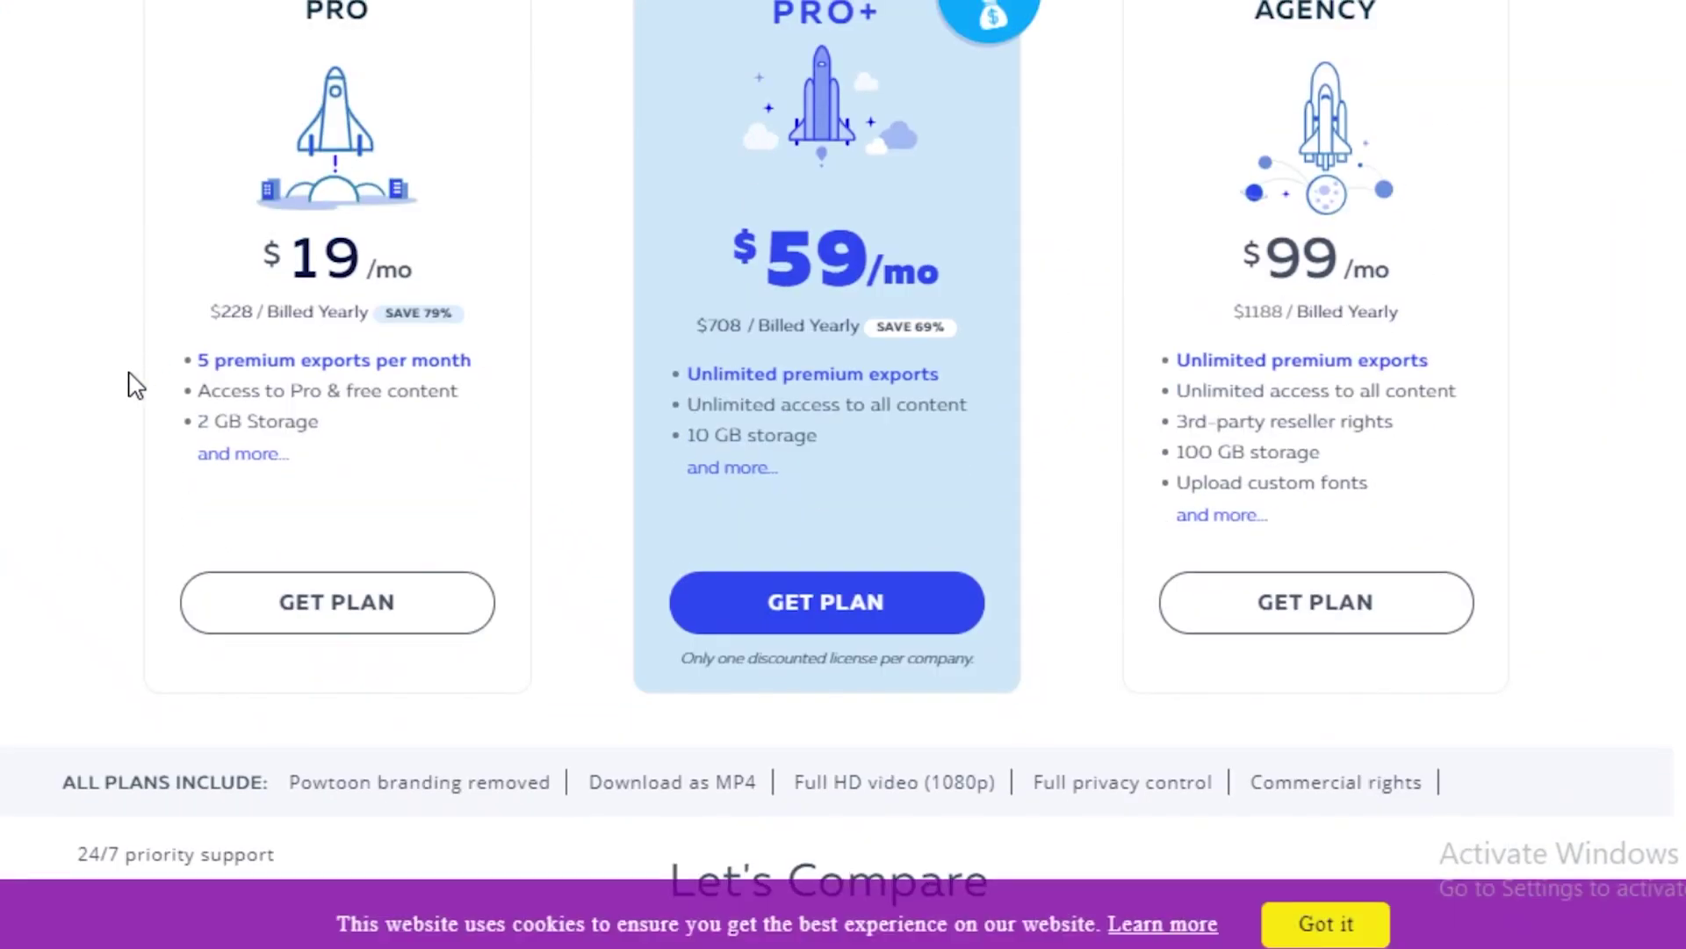
scroll(275, 443, "up", 2)
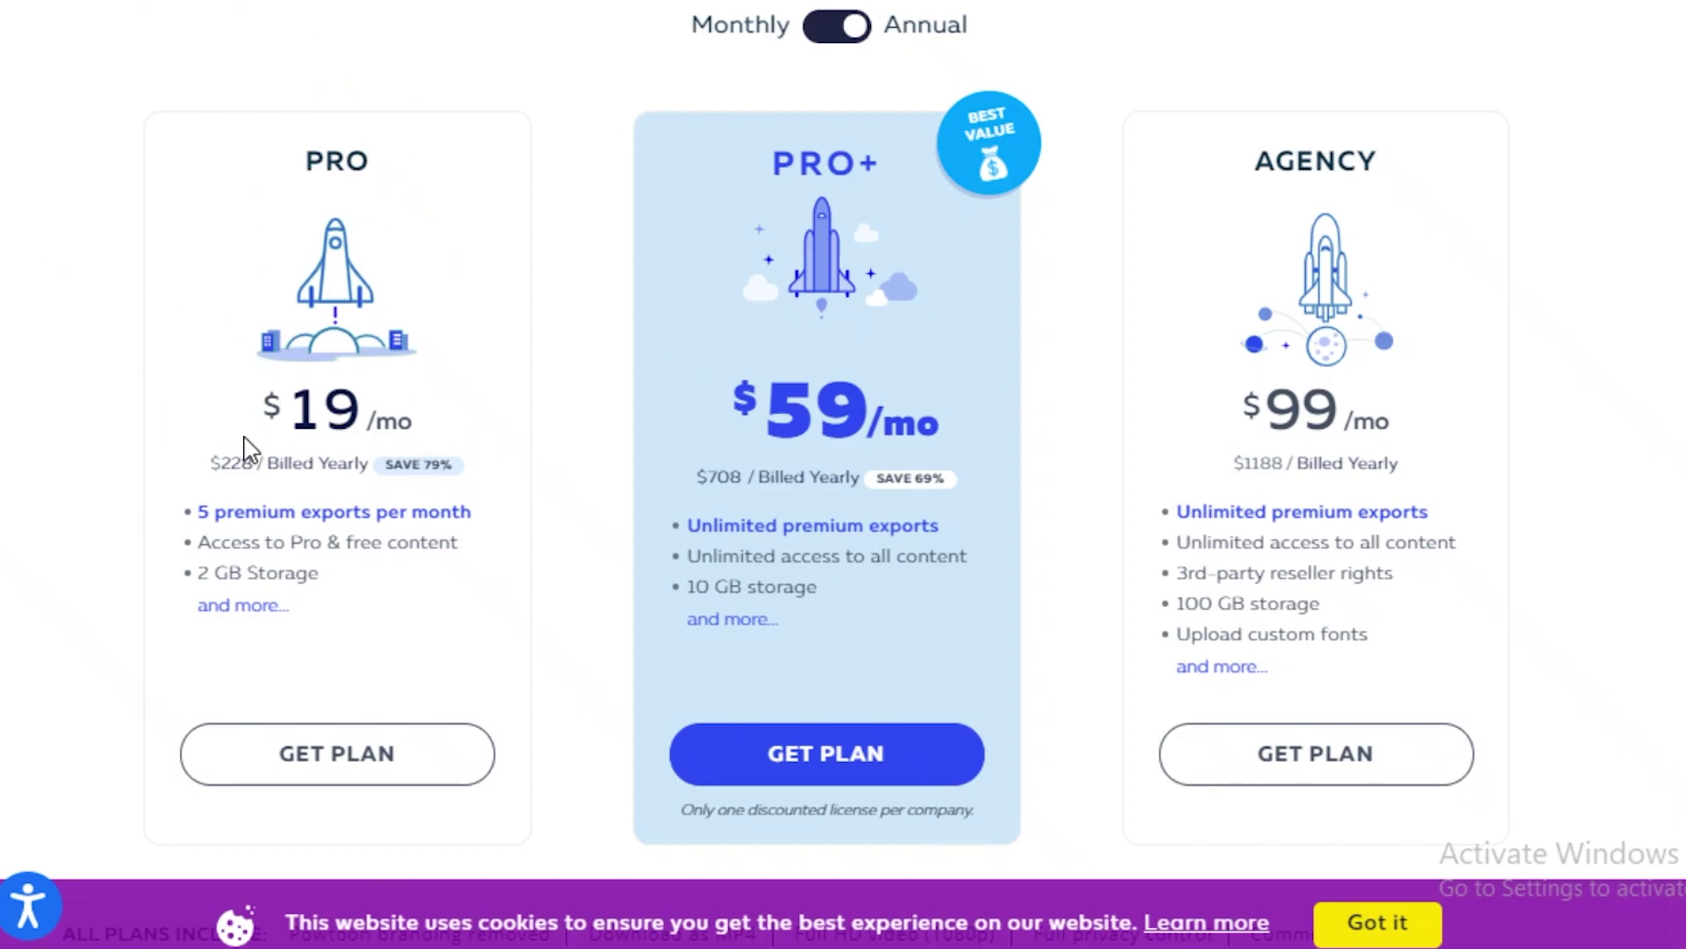
scroll(226, 330, "up", 2)
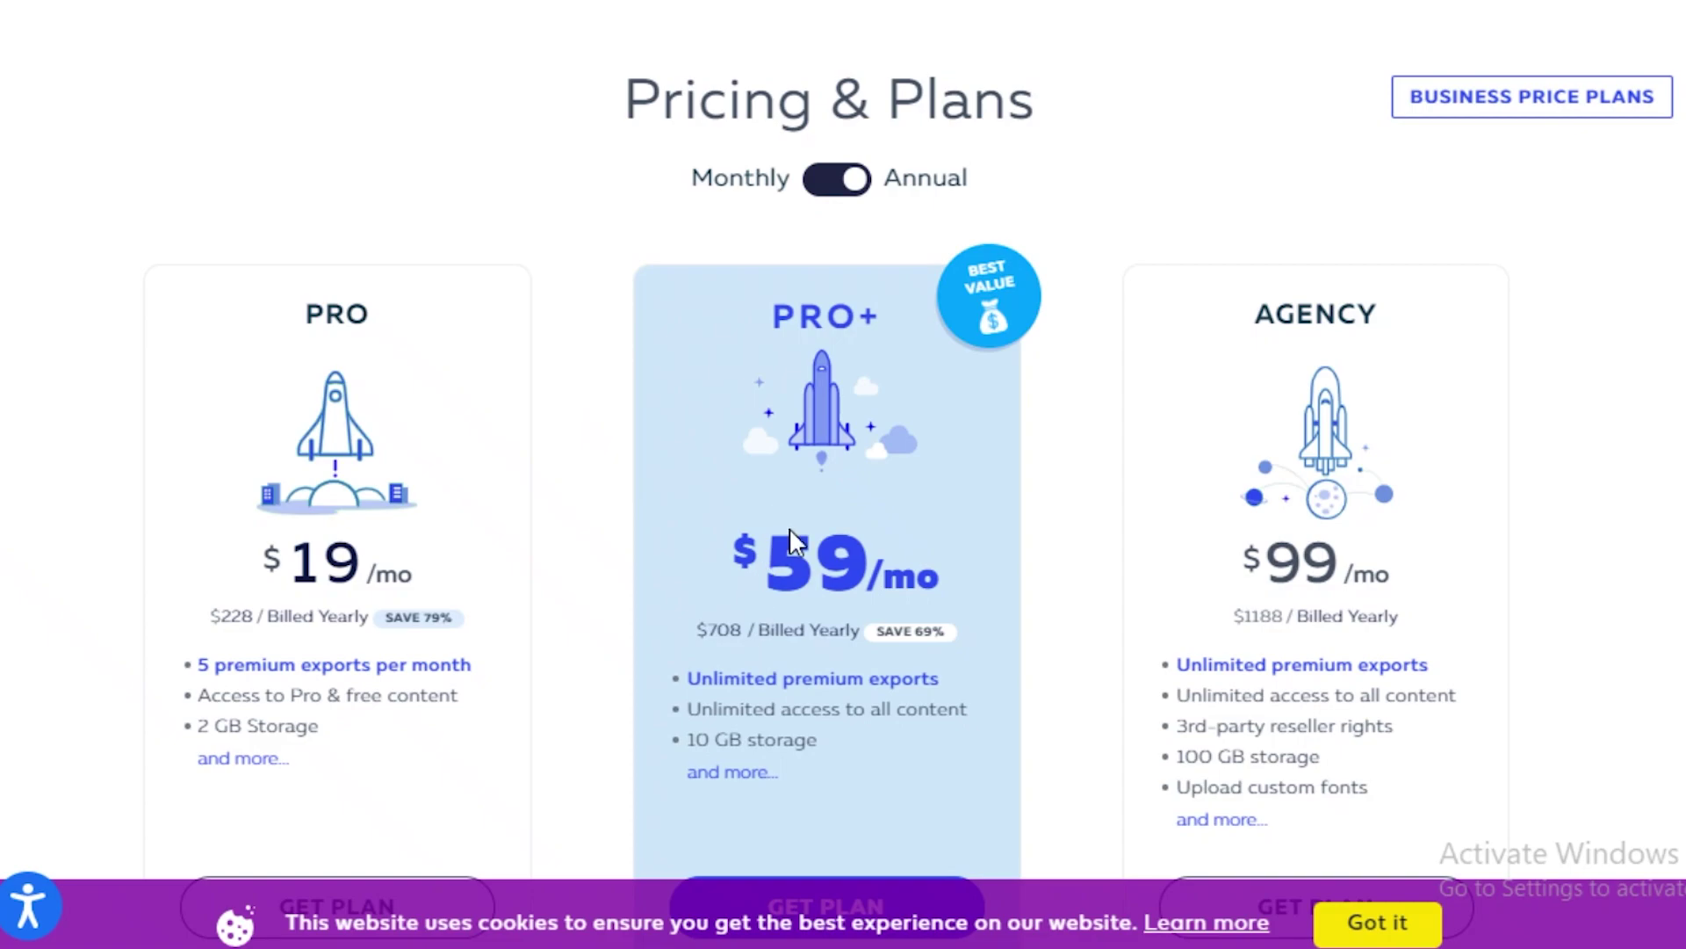
scroll(794, 532, "down", 2)
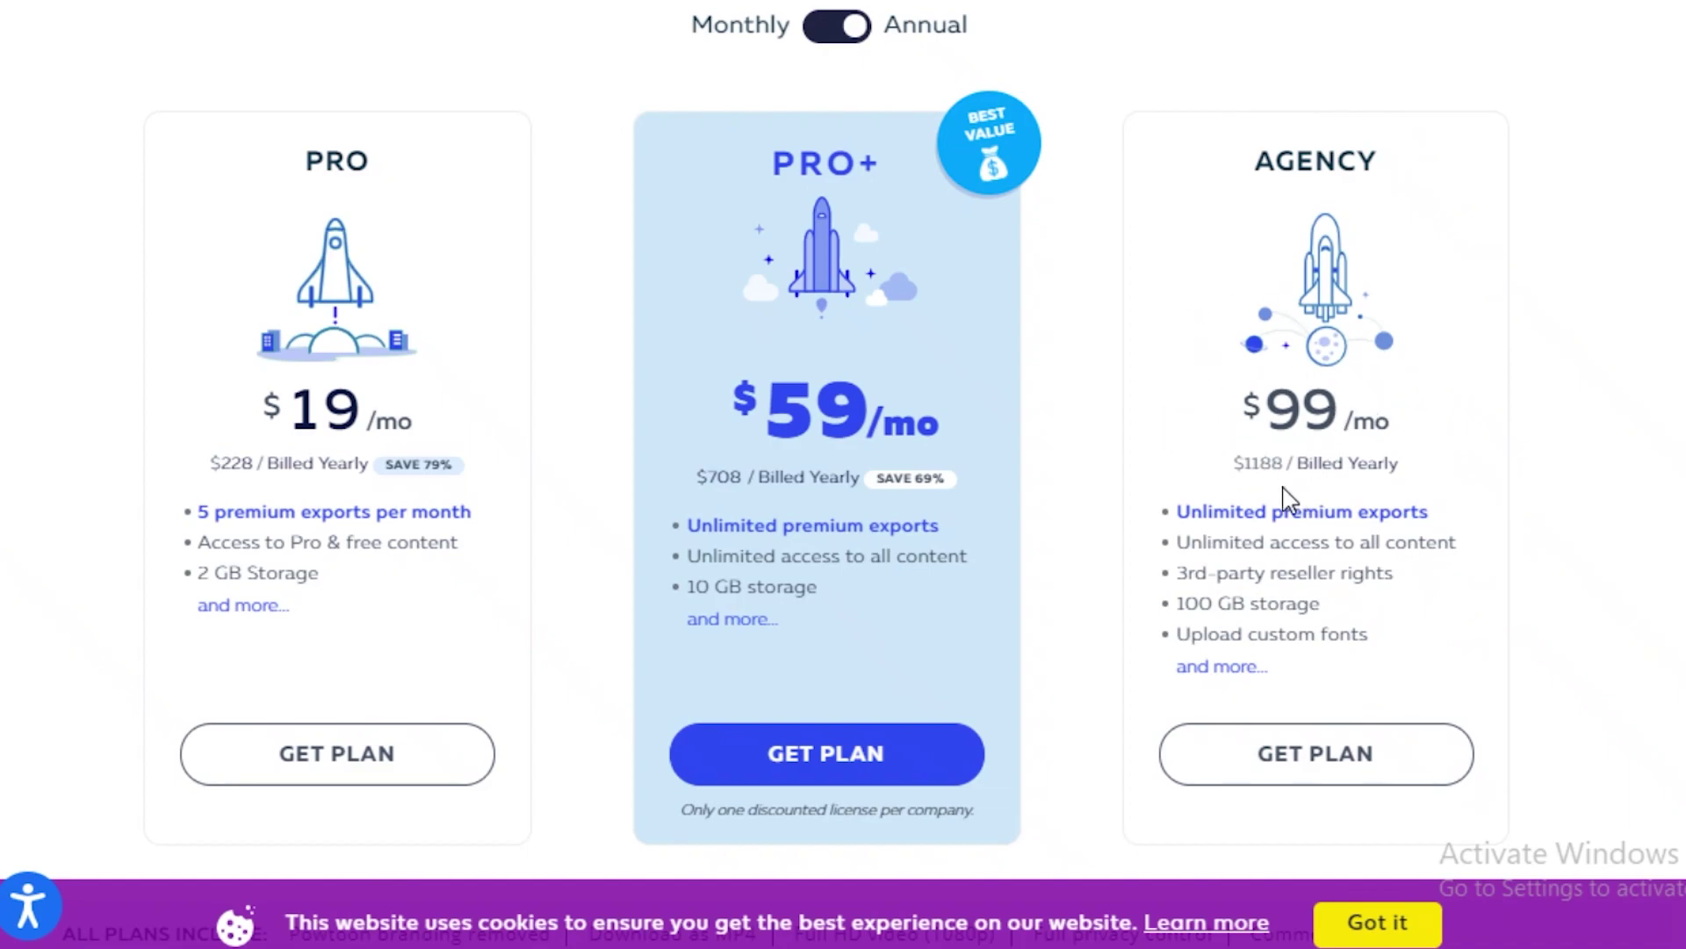
Read the Pro+ and Agency feature details, briefly highlighting the Pro+ content-access text.
mouse_move(1200, 513)
scroll(1230, 395, "up", 2)
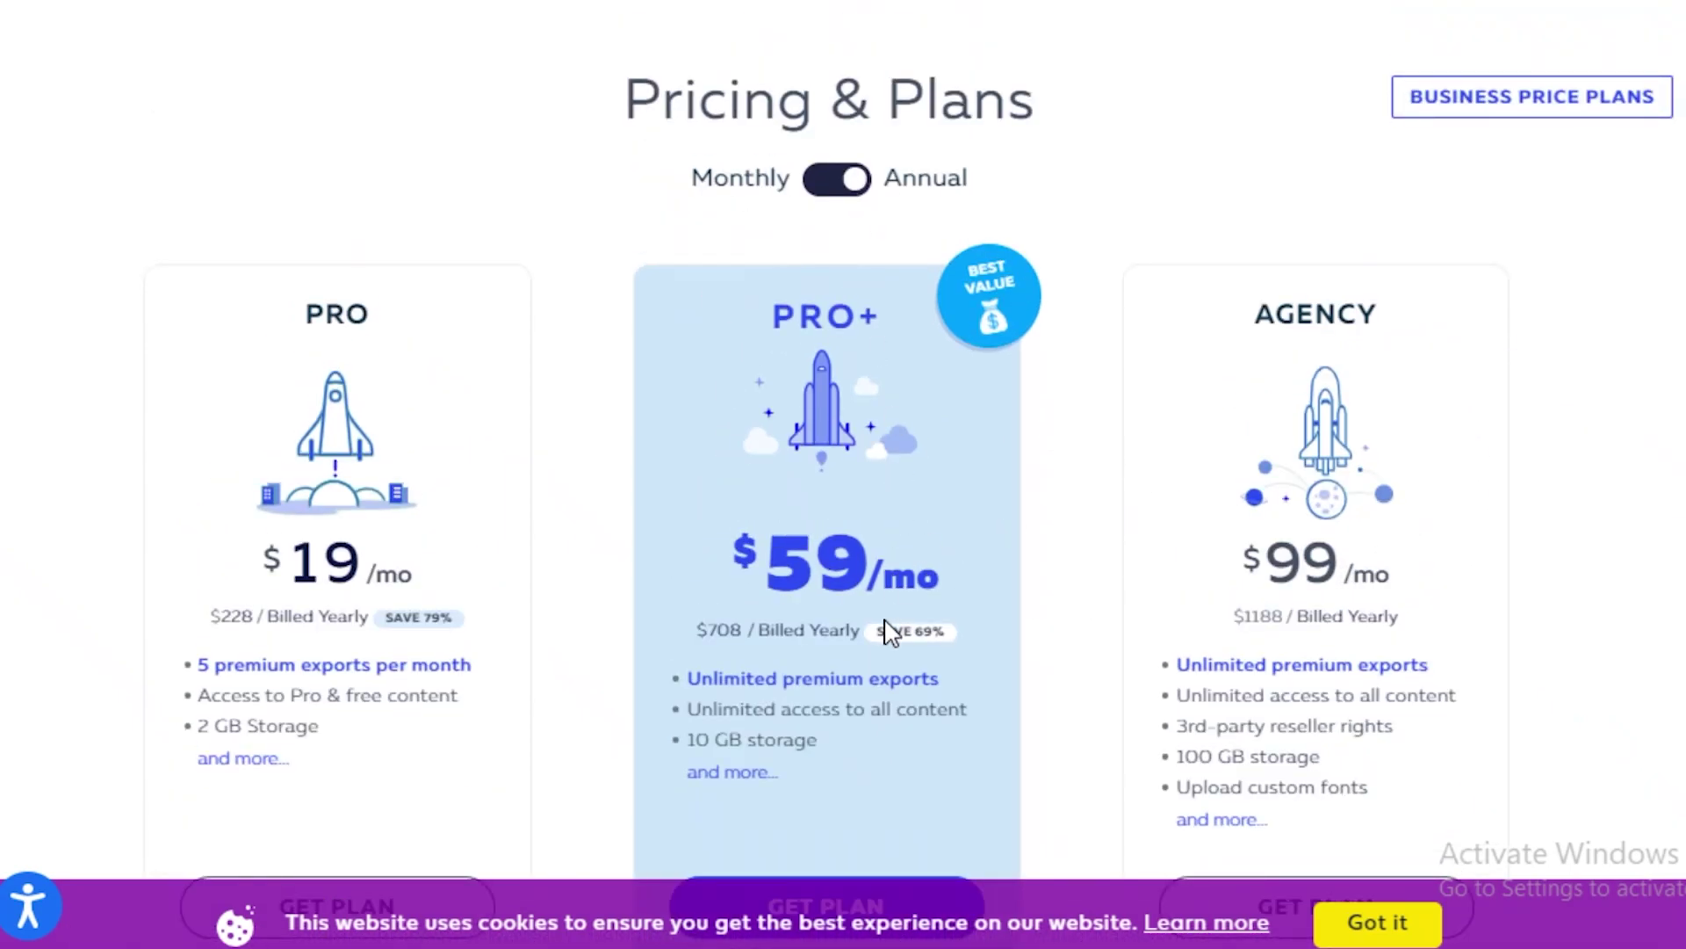
scroll(892, 631, "down", 2)
mouse_move(754, 527)
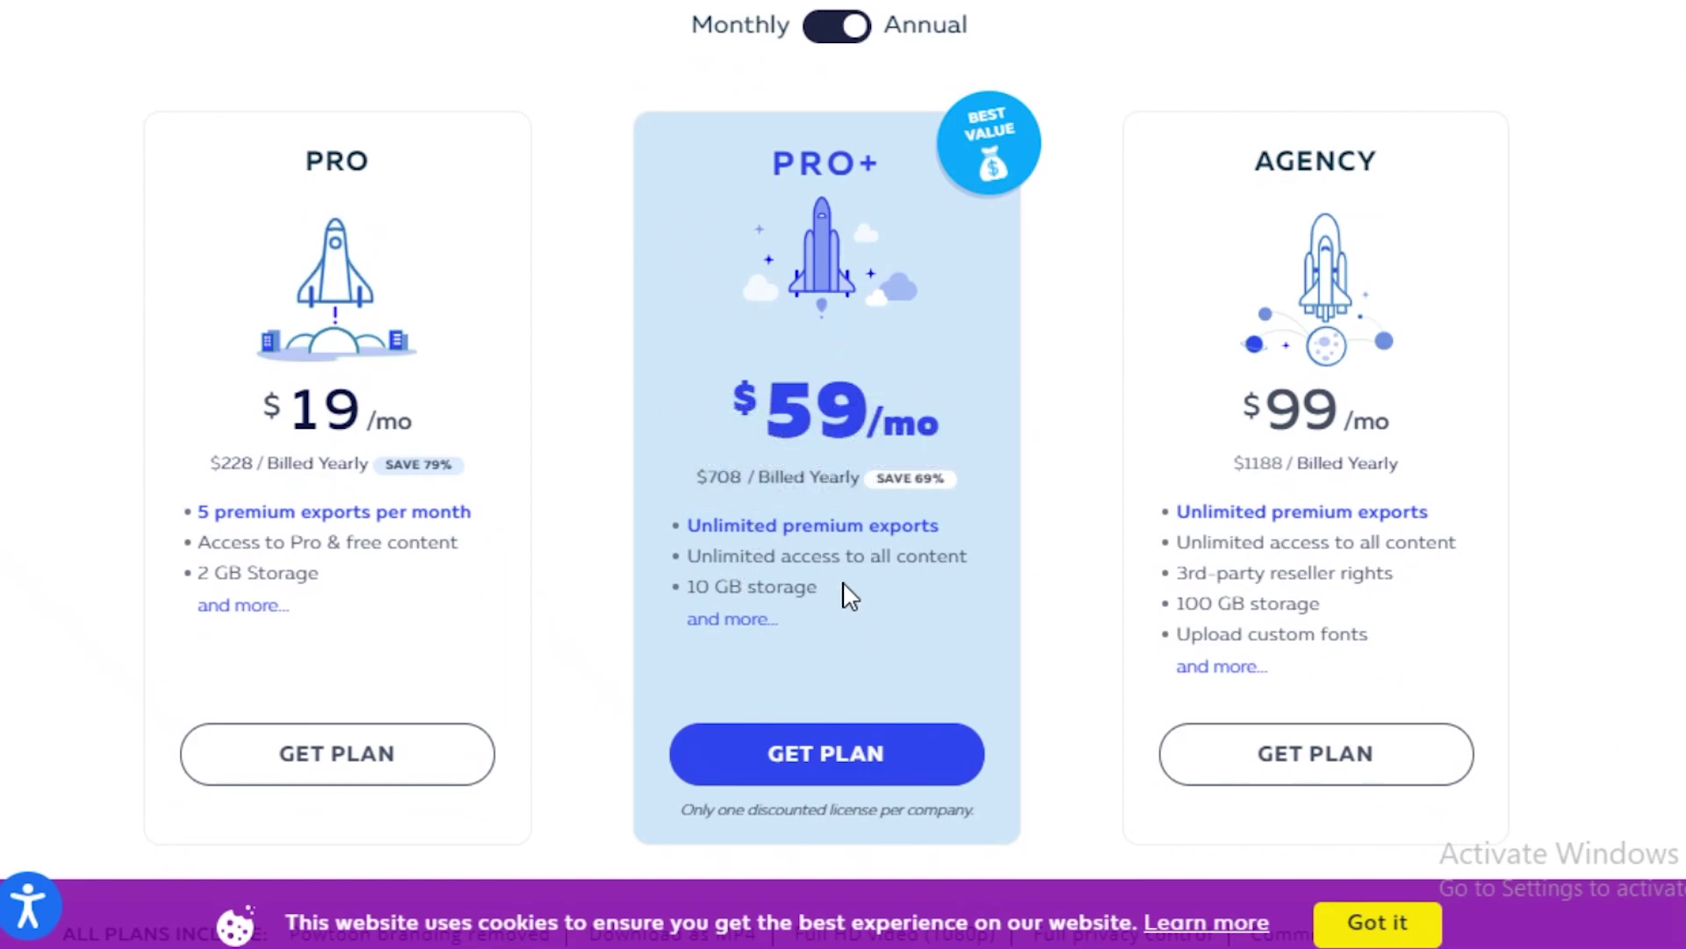
left_click_drag(840, 560, 973, 567)
left_click(948, 560)
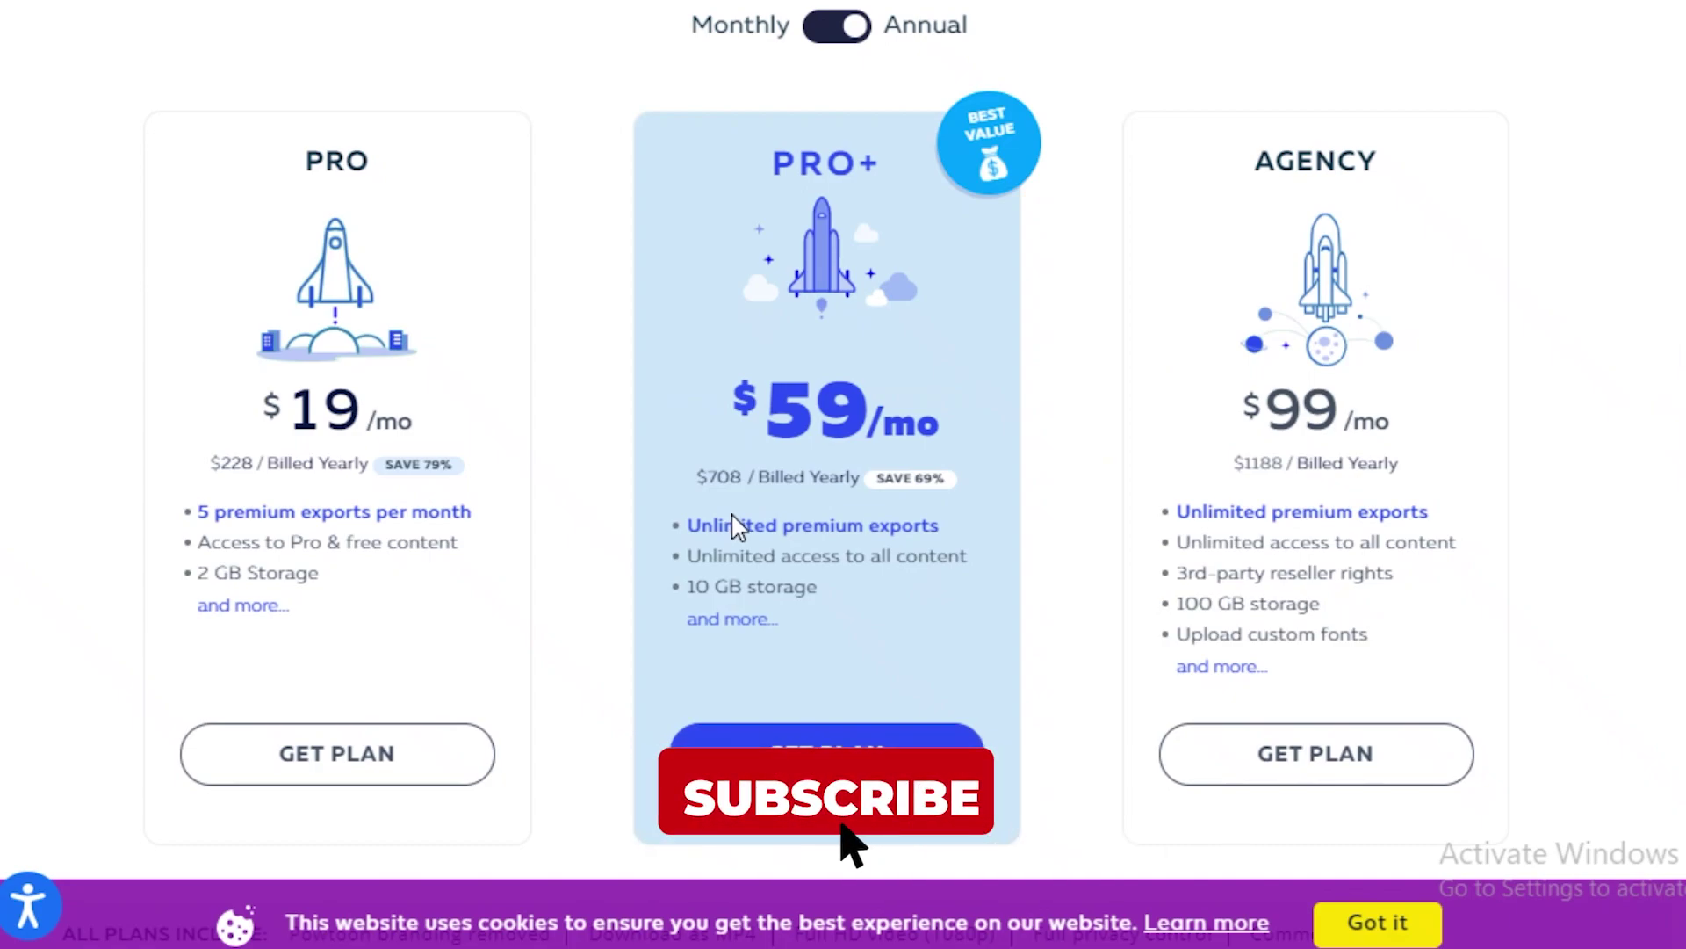
scroll(1009, 372, "up", 2)
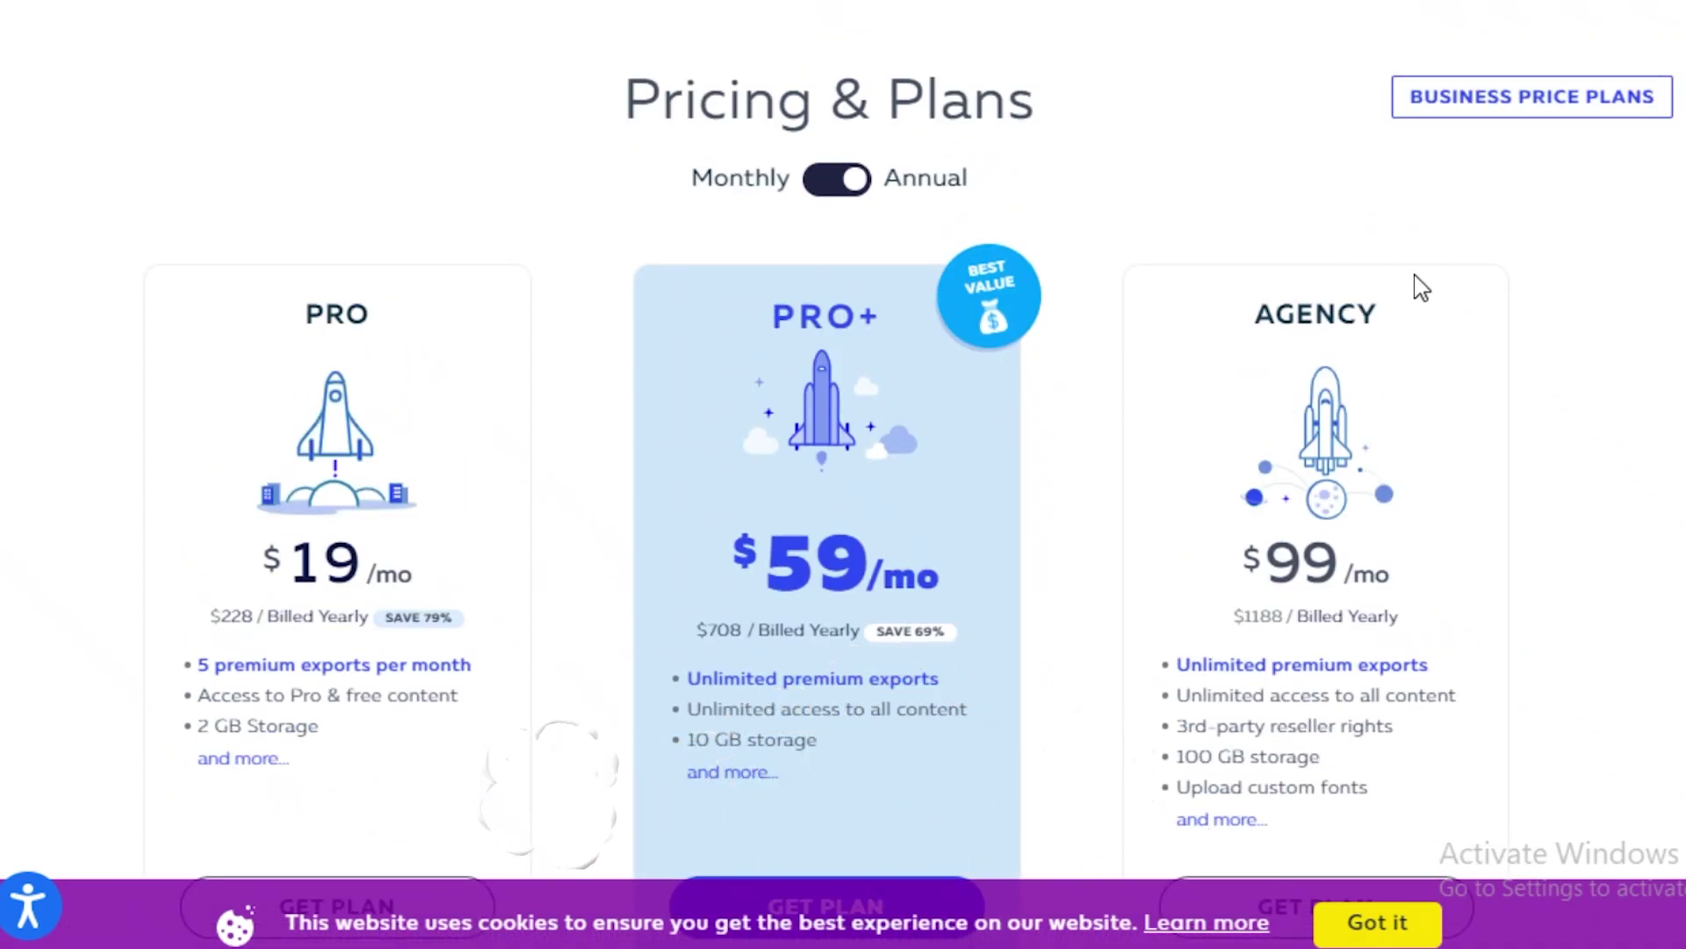